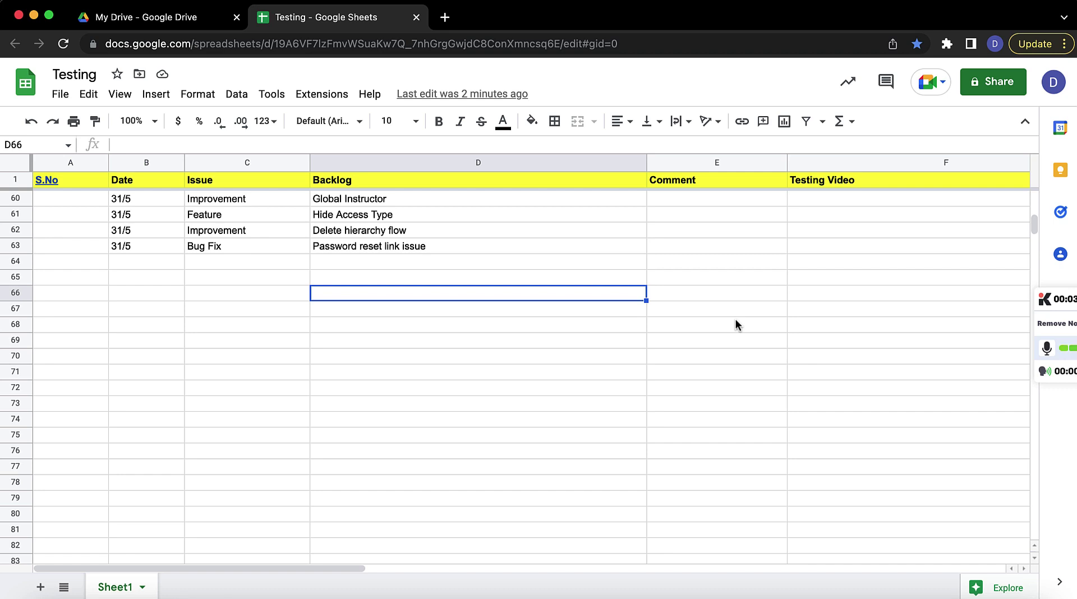
# Step: Review the 31/5 backlog entries in the Testing sheet, then switch to the Groovemember window
pyautogui.click(520, 269)
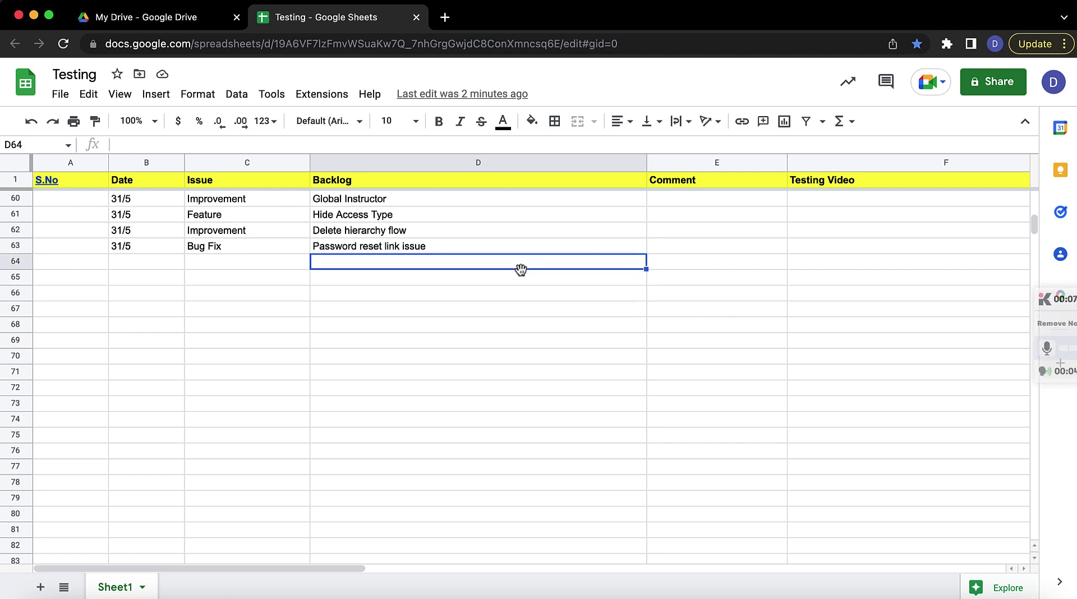
pyautogui.click(325, 205)
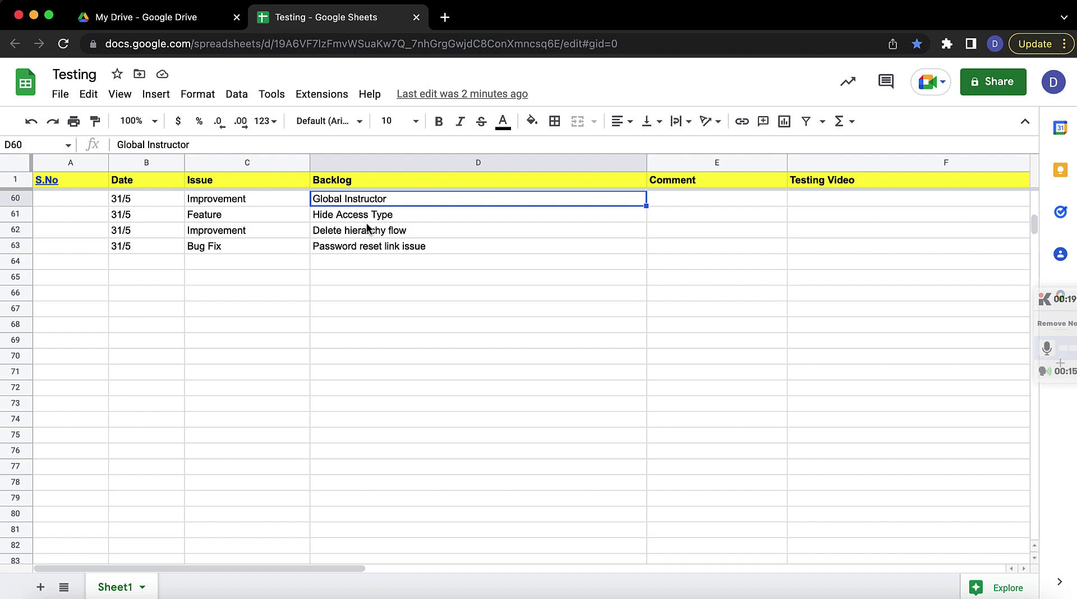
pyautogui.press('super+grave')
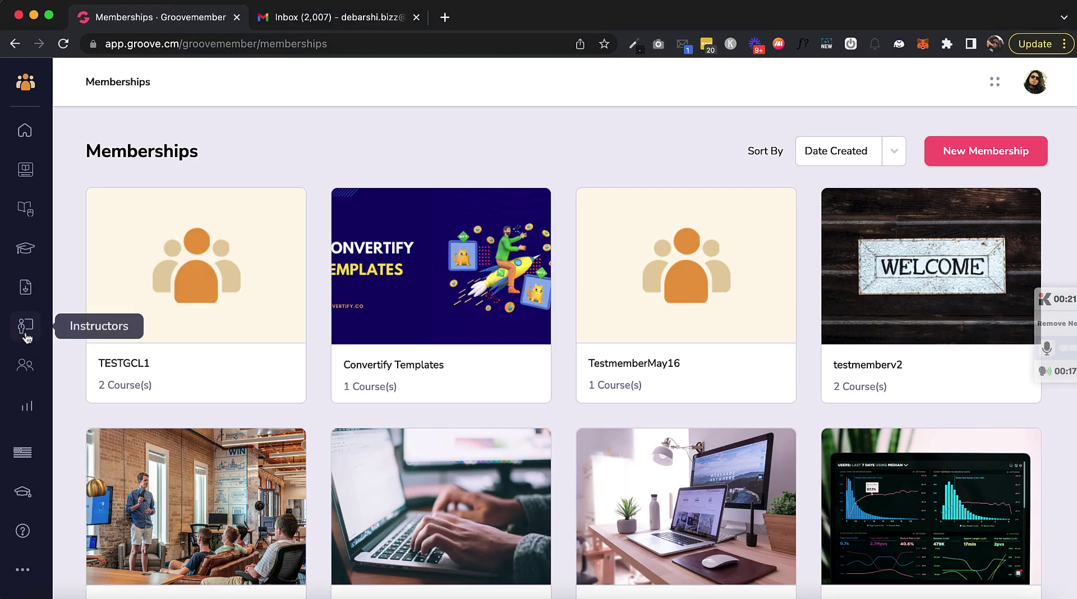
# Step: Create an instructor with a profile photo, described as 'Product owner of GrooveMember'
pyautogui.click(25, 329)
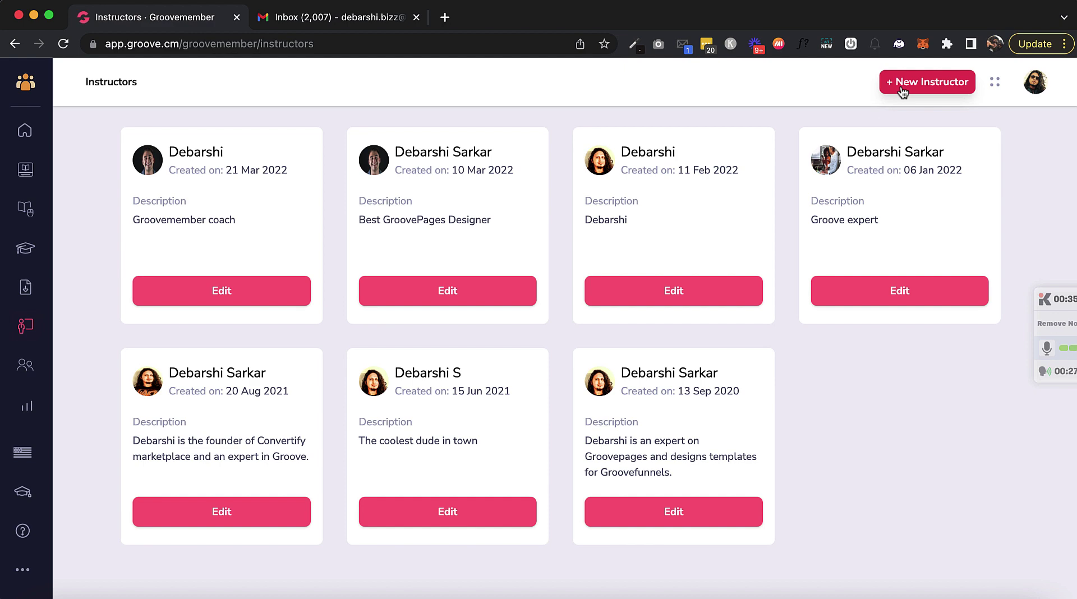
pyautogui.click(903, 90)
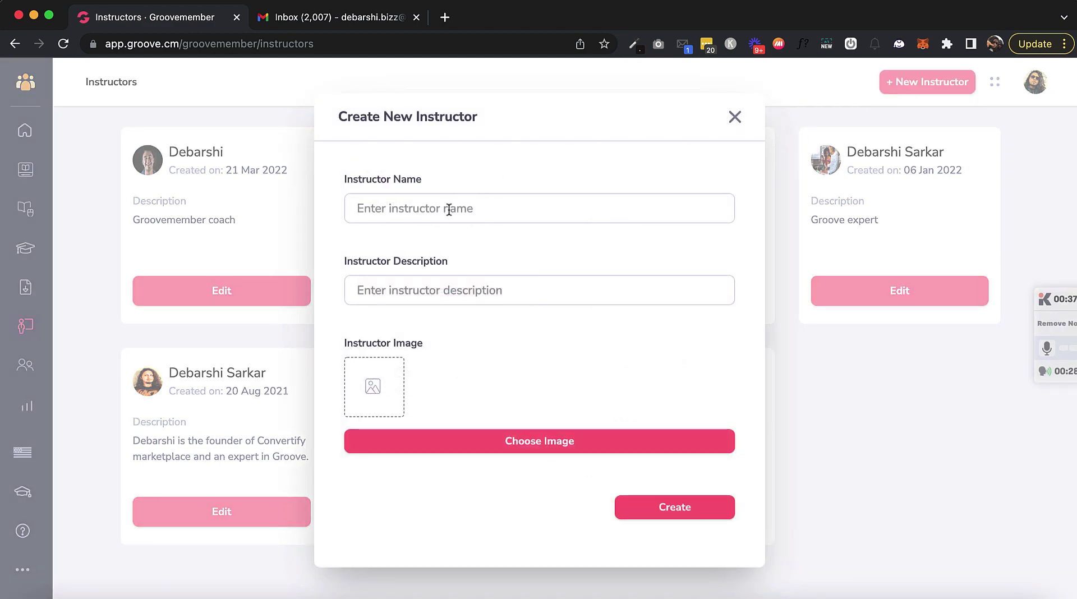
pyautogui.write('D')
pyautogui.press('BackSpace')
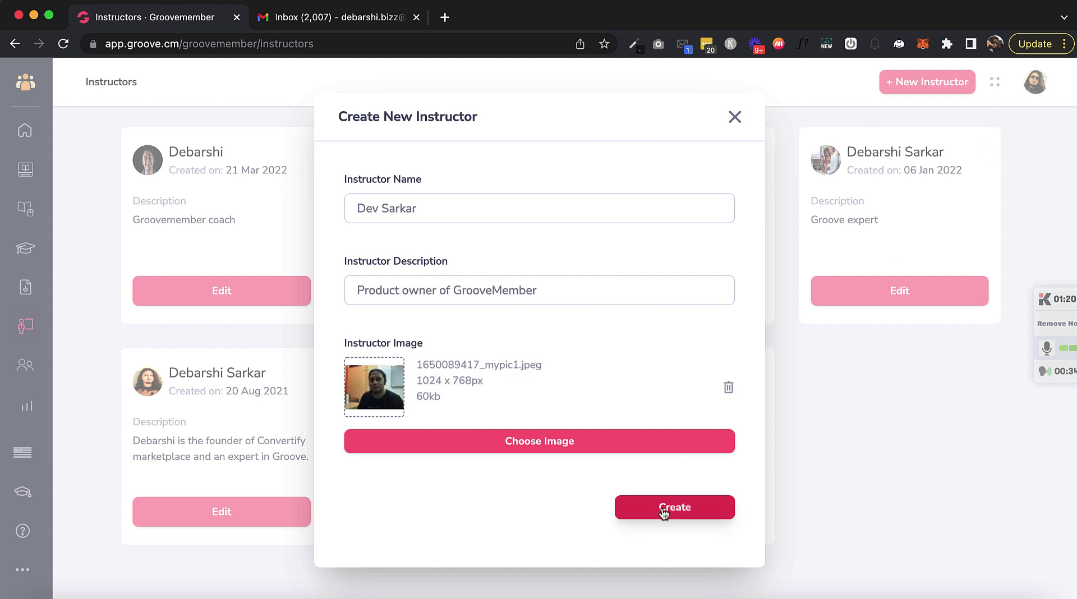
pyautogui.click(664, 510)
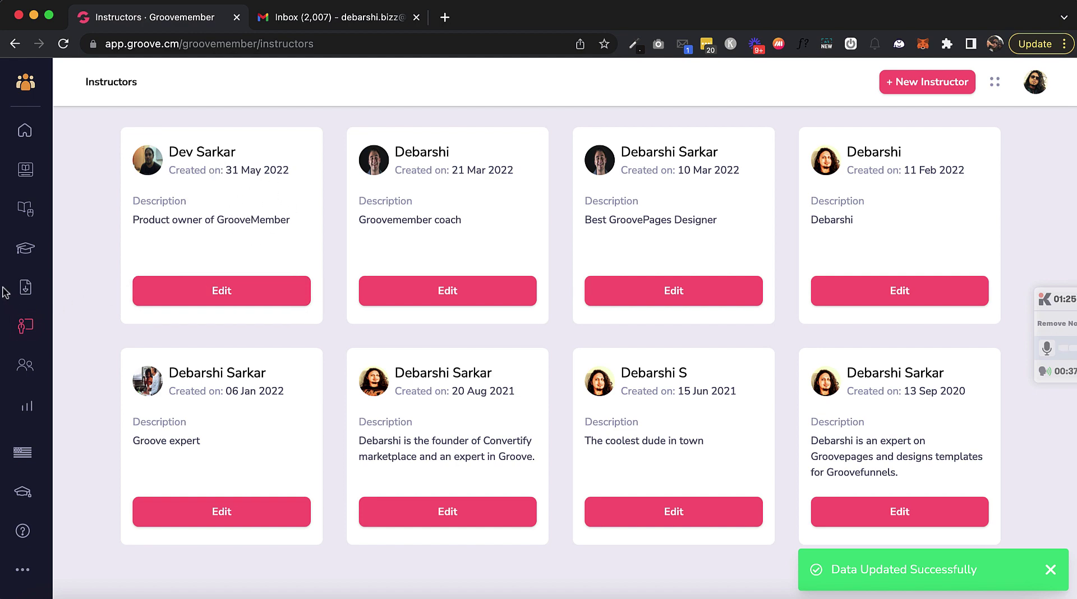
# Step: Start a new course titled 'TestcourseMay31'
pyautogui.click(25, 210)
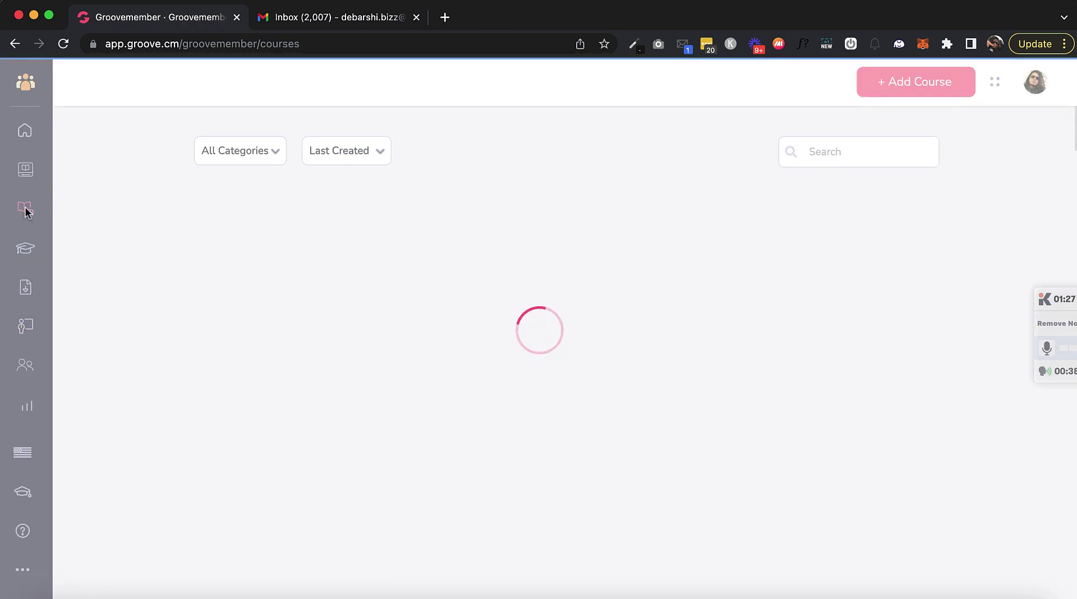
pyautogui.moveTo(283, 370)
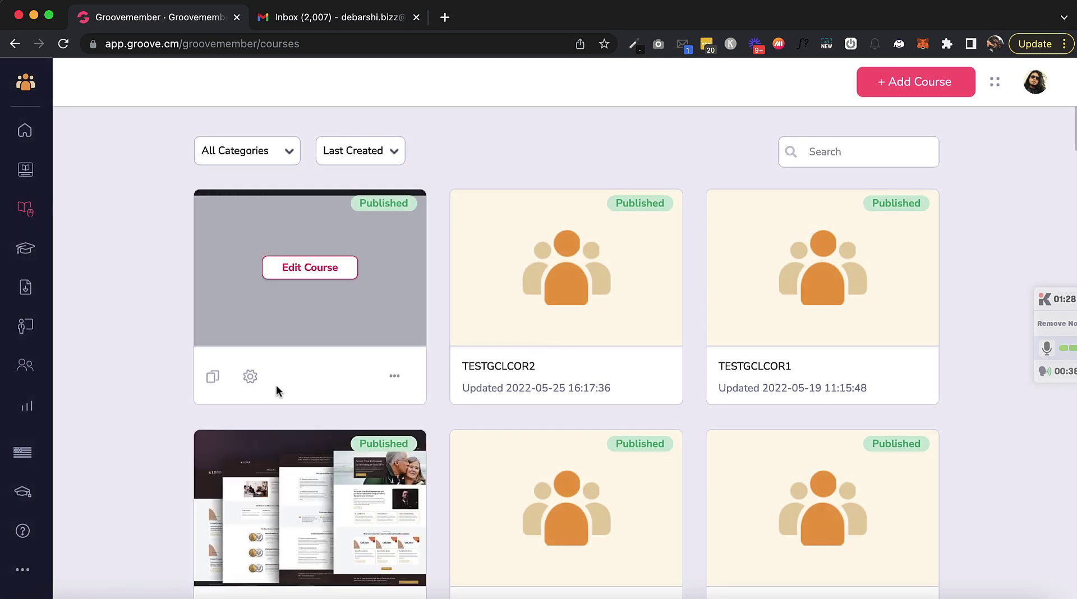
pyautogui.scroll(-3, 362, 447)
pyautogui.scroll(3, 362, 447)
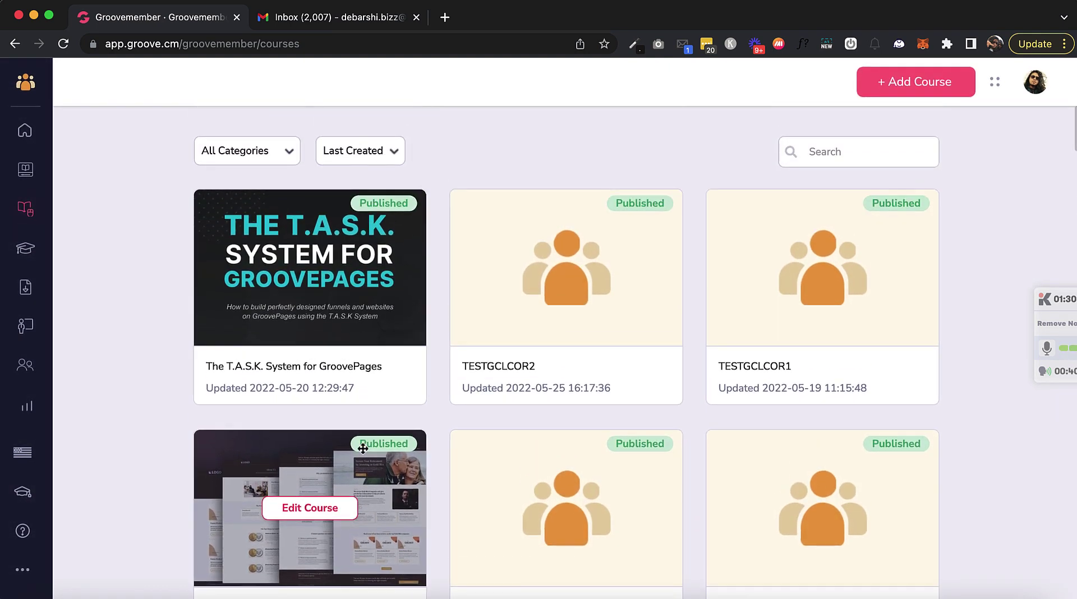
pyautogui.click(922, 82)
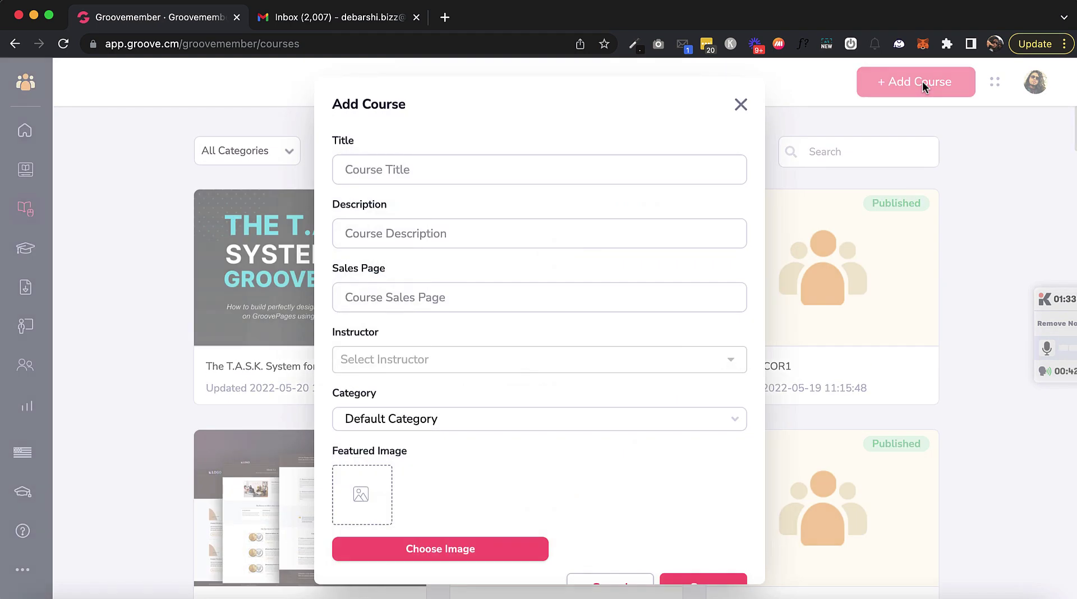
pyautogui.click(484, 168)
pyautogui.write('TestcourseMay')
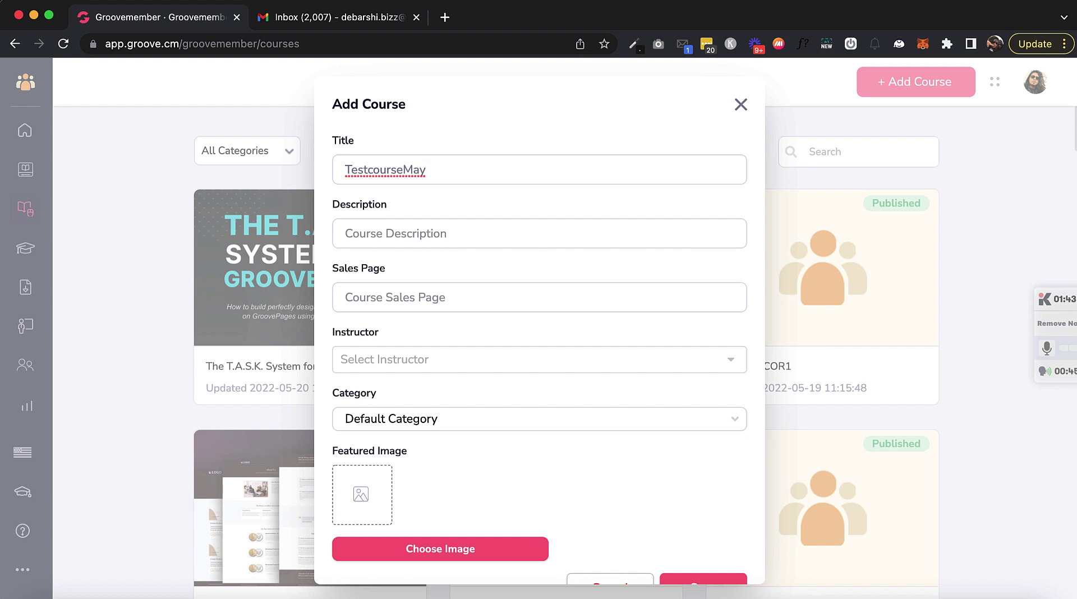
pyautogui.write('31')
pyautogui.click(448, 230)
pyautogui.doubleClick(470, 168)
pyautogui.hotkey('ctrl', 'c')
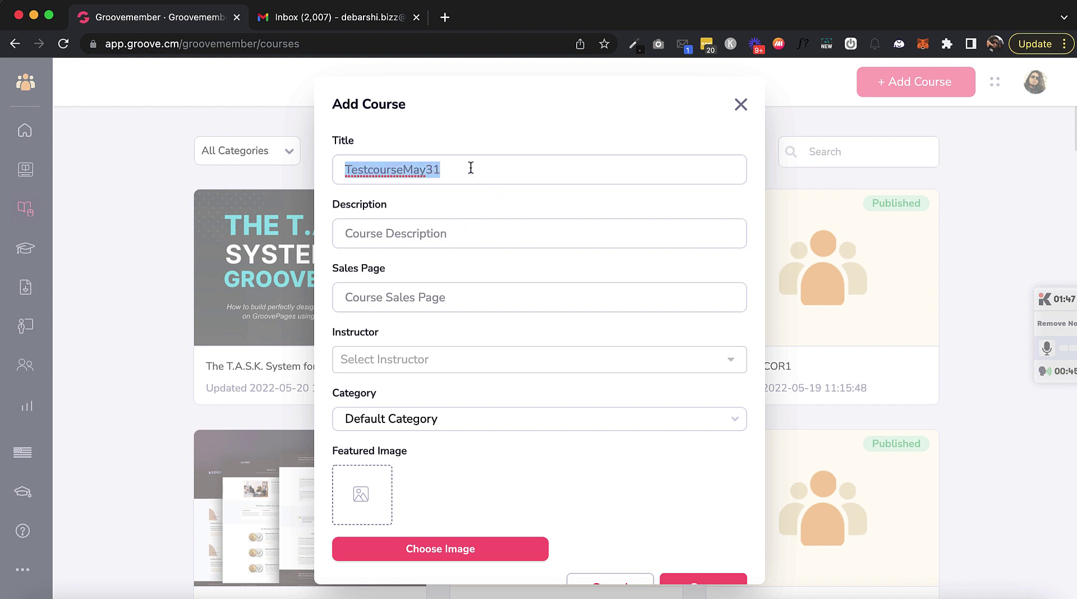
pyautogui.click(386, 233)
pyautogui.hotkey('ctrl', 'v')
pyautogui.click(431, 296)
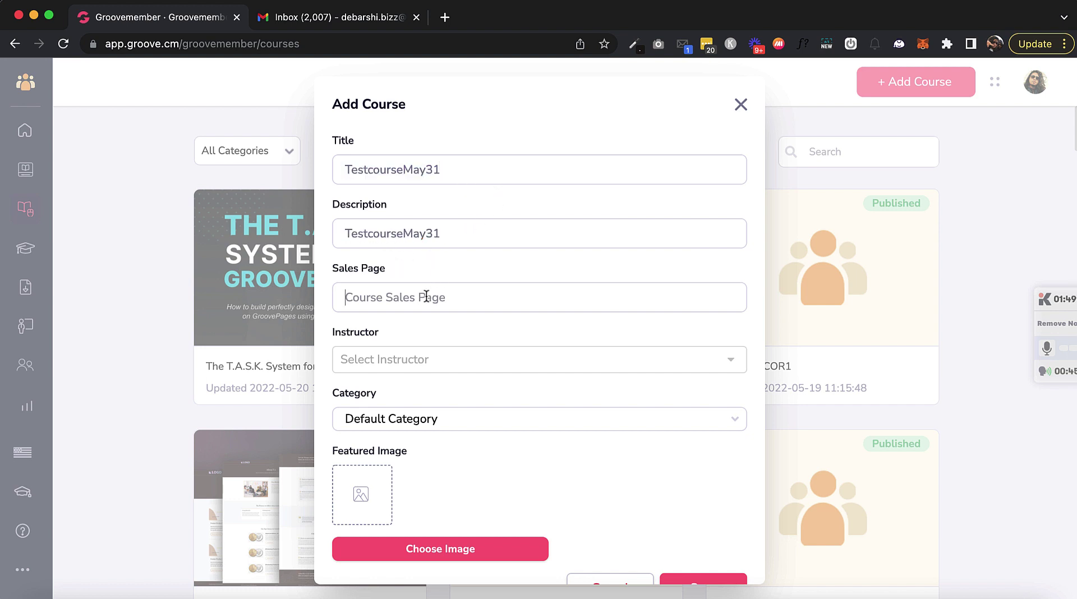
pyautogui.write('https://g')
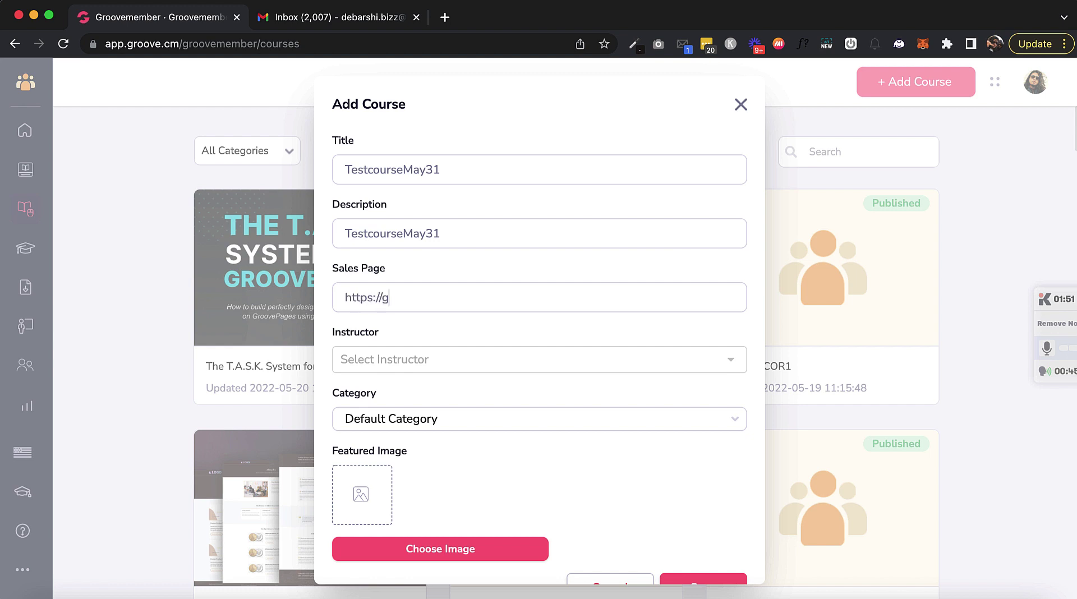
pyautogui.write('roove.cm')
# Step: Assign the newly created instructor and a second instructor to the course
pyautogui.click(393, 359)
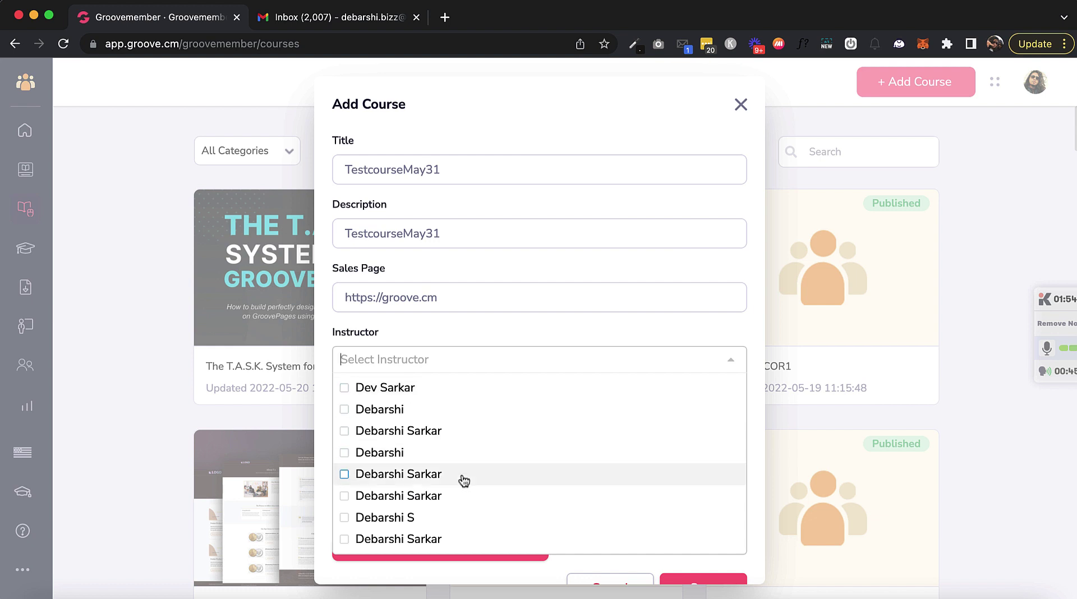
pyautogui.scroll(-1, 461, 478)
pyautogui.click(359, 368)
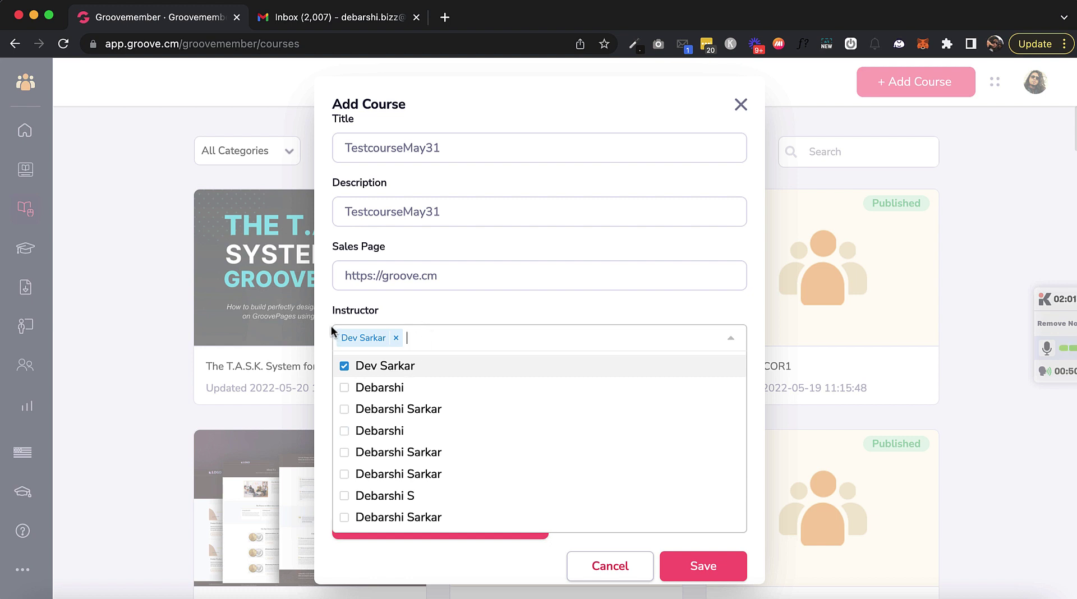
pyautogui.click(345, 387)
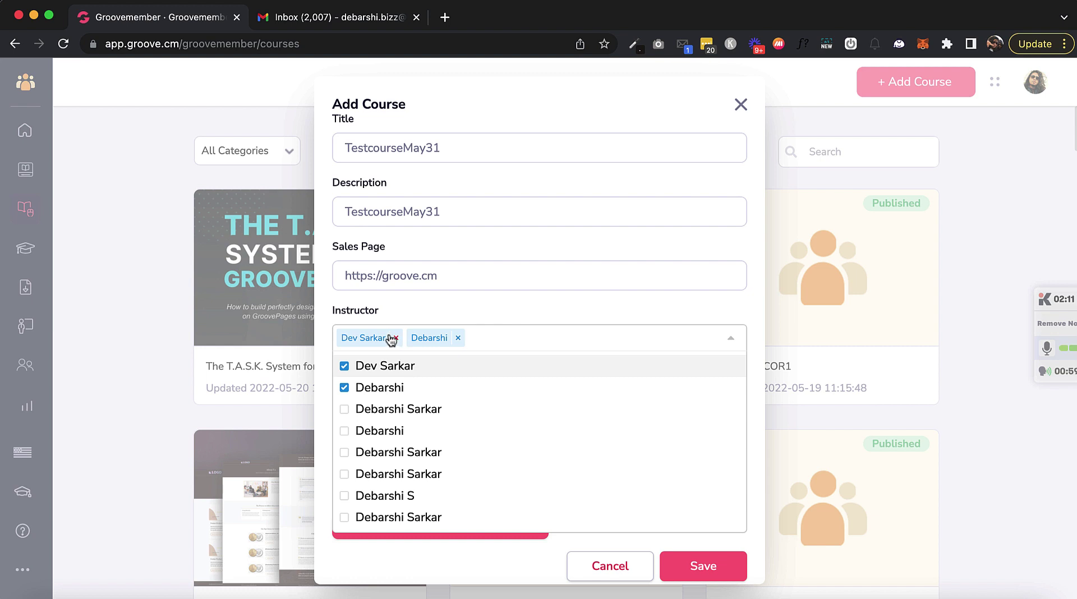
pyautogui.click(459, 315)
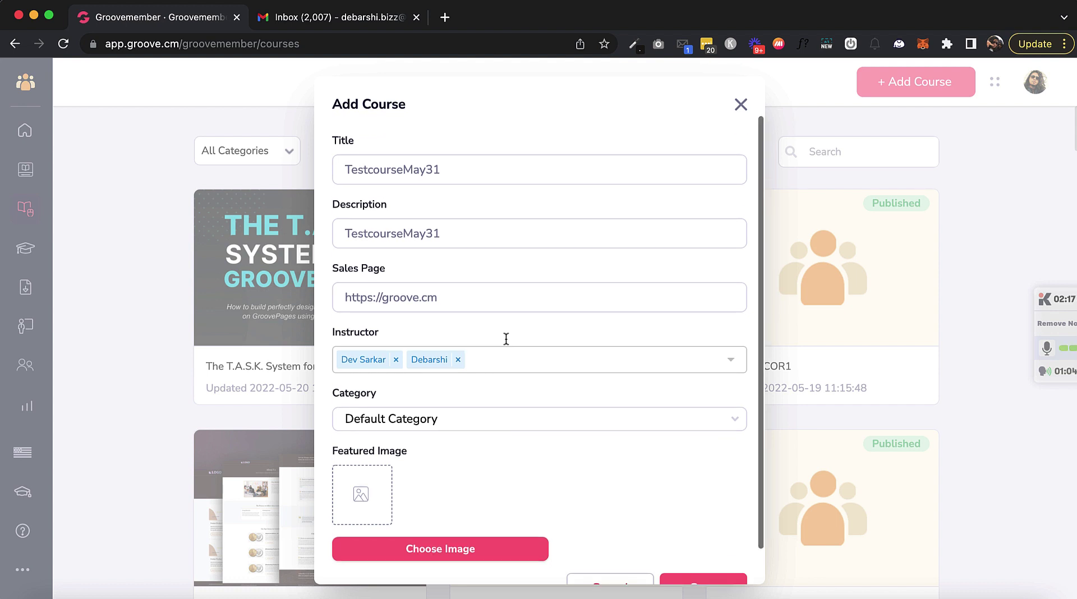
# Step: Review the completed course form and save the new course
pyautogui.scroll(-1, 506, 338)
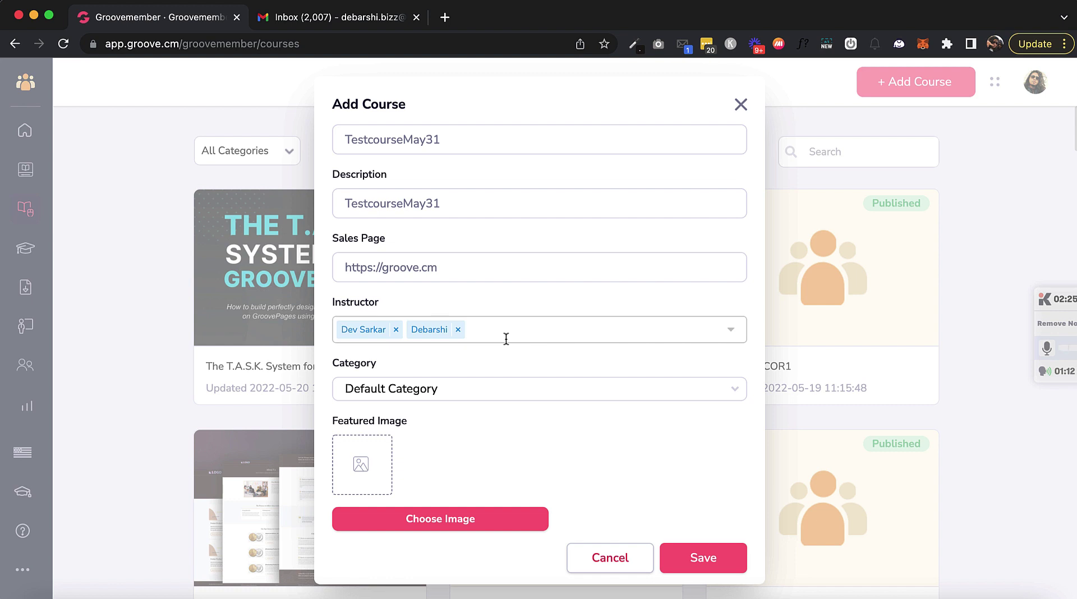
pyautogui.scroll(1, 506, 339)
pyautogui.scroll(-1, 506, 339)
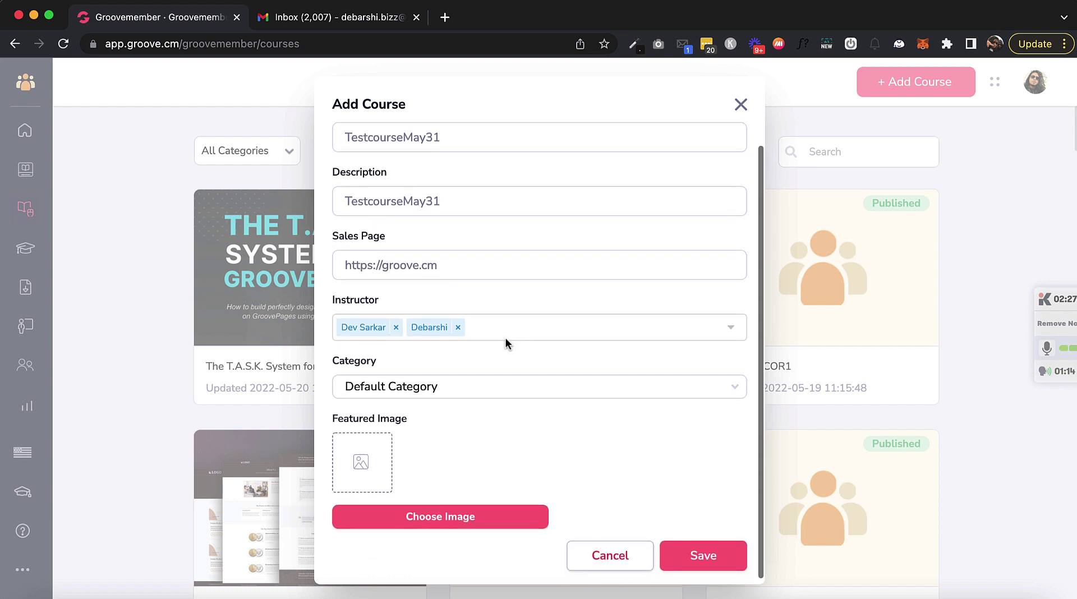
pyautogui.scroll(1, 506, 339)
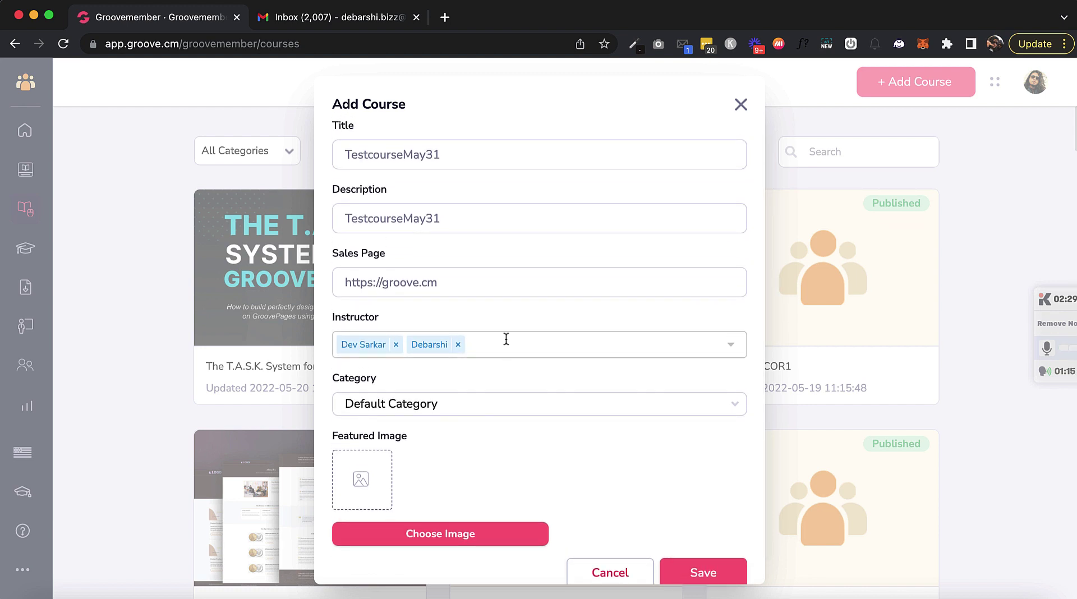
pyautogui.scroll(-1, 507, 339)
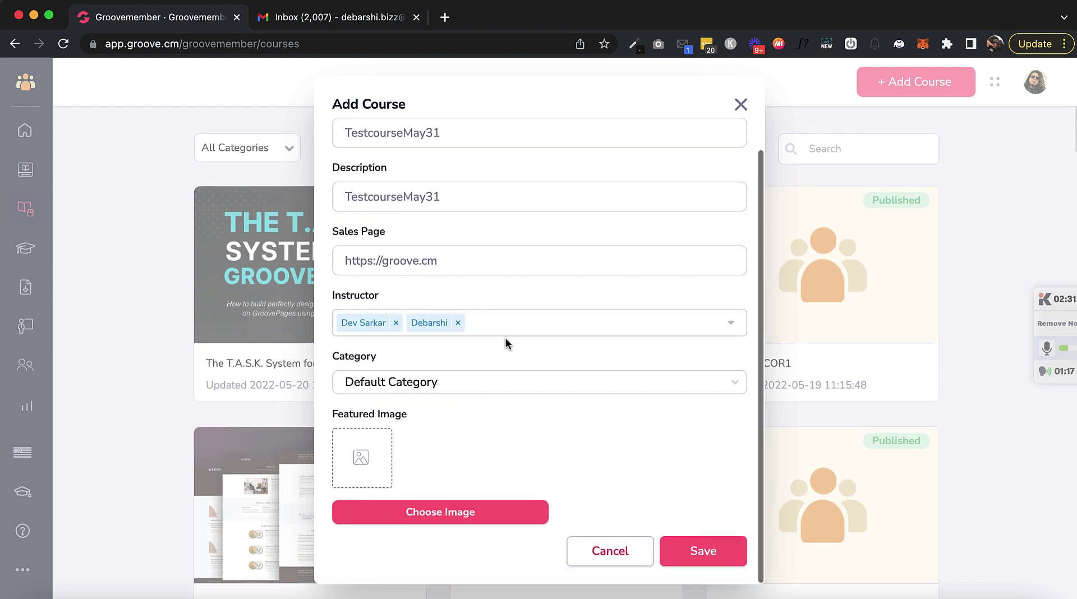
pyautogui.scroll(-1, 502, 337)
pyautogui.scroll(1, 501, 336)
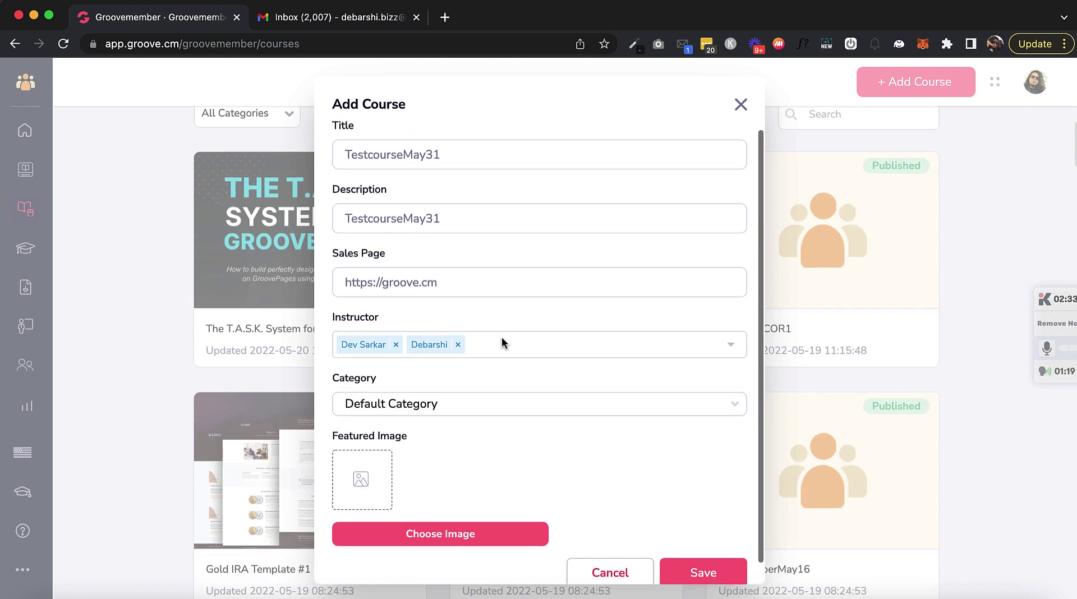
pyautogui.scroll(-2, 502, 337)
pyautogui.scroll(2, 192, 407)
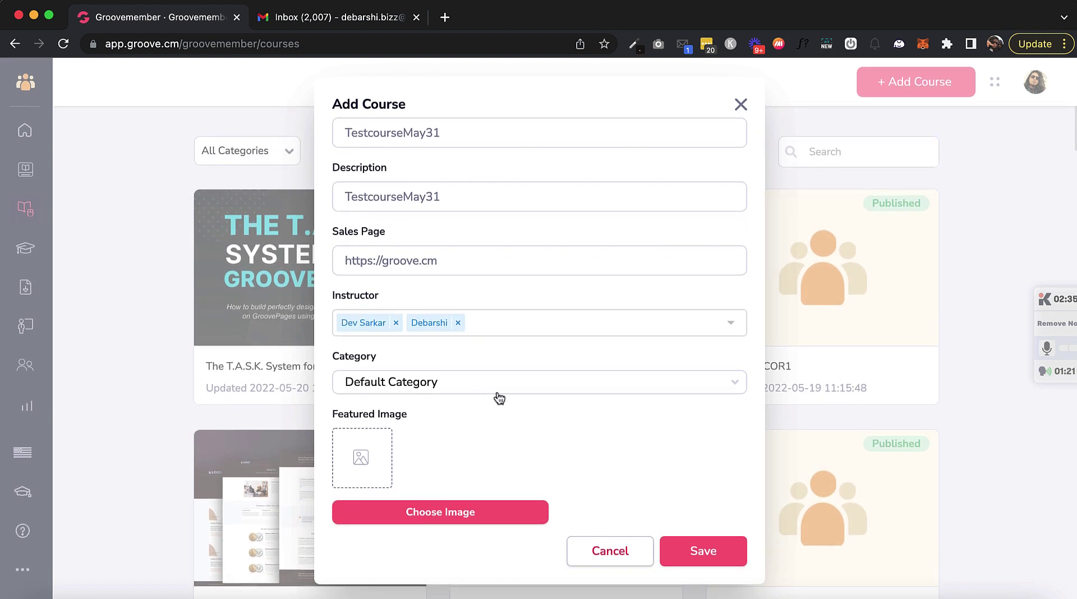
pyautogui.click(687, 557)
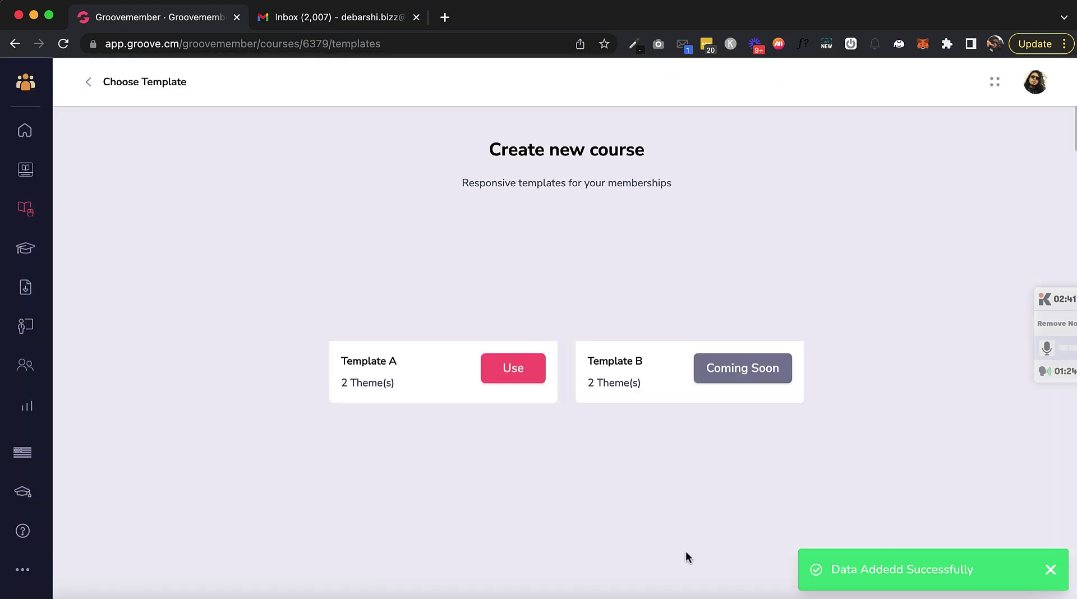
# Step: Build TestcourseMay31 from Template A and return to the course list
pyautogui.click(513, 368)
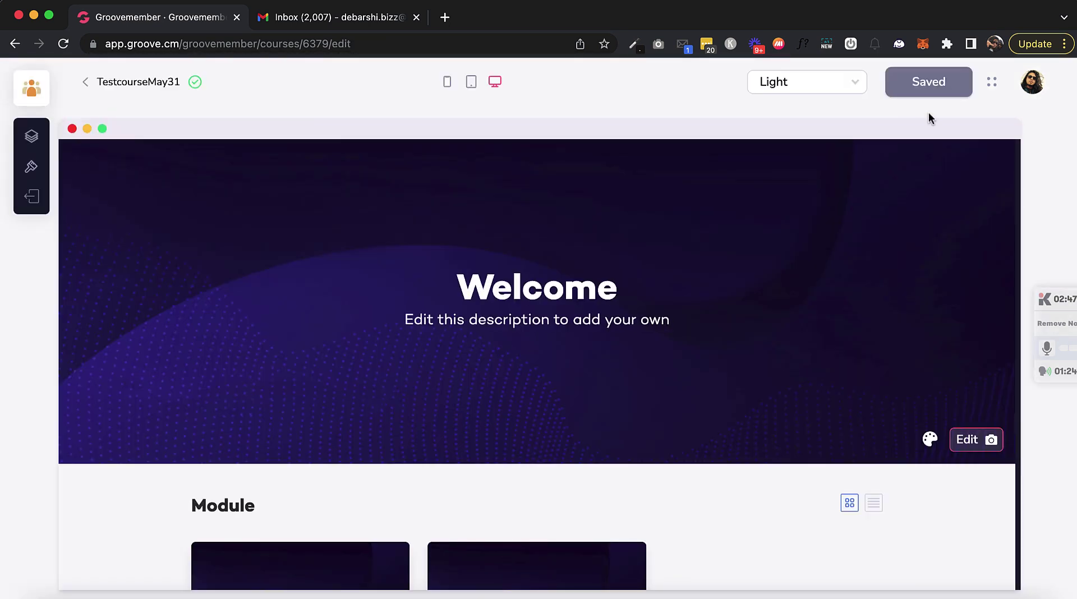
pyautogui.click(85, 85)
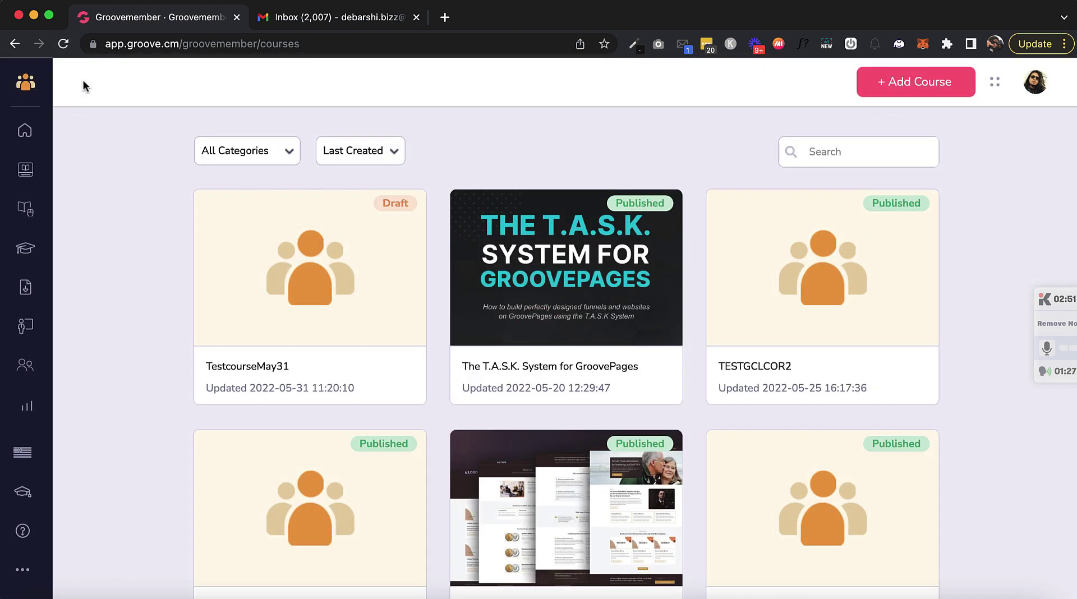
# Step: Open TESTGCL1's course library, exit without adding, and go to the full Courses list
pyautogui.click(22, 170)
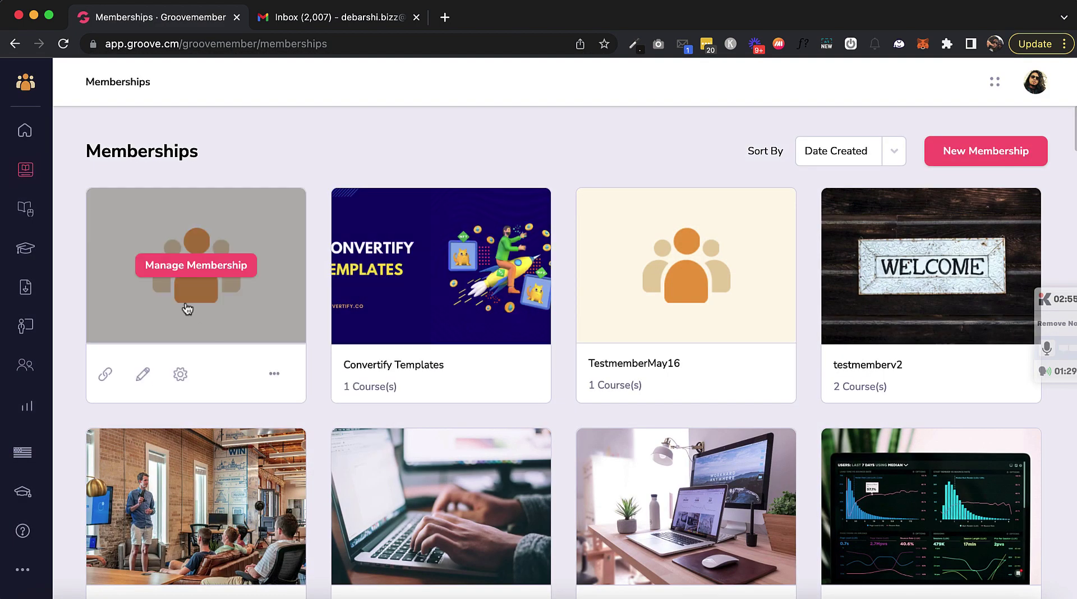
pyautogui.click(188, 262)
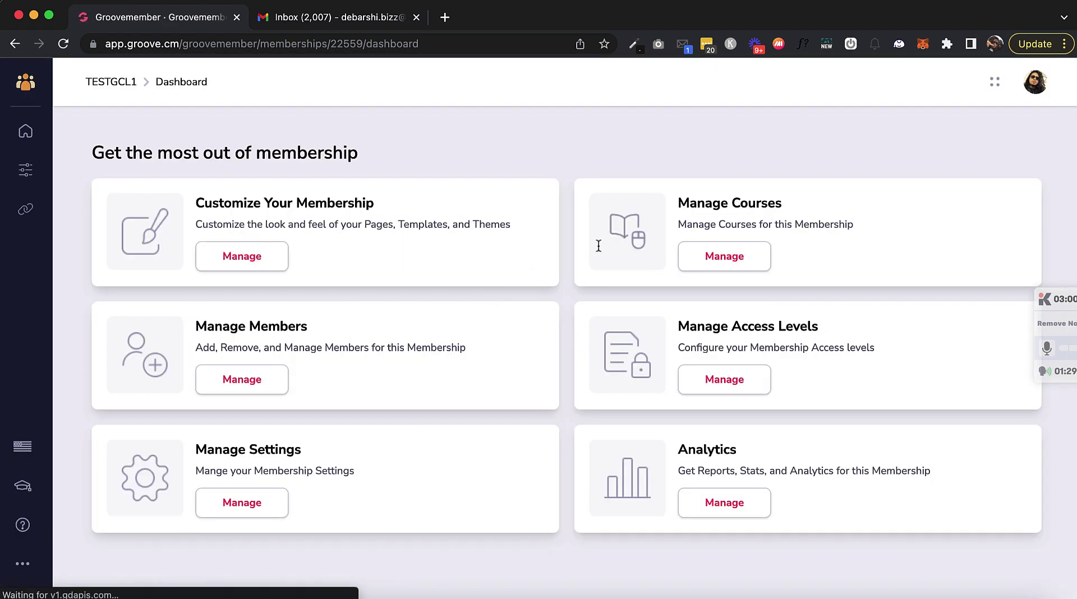
pyautogui.click(724, 256)
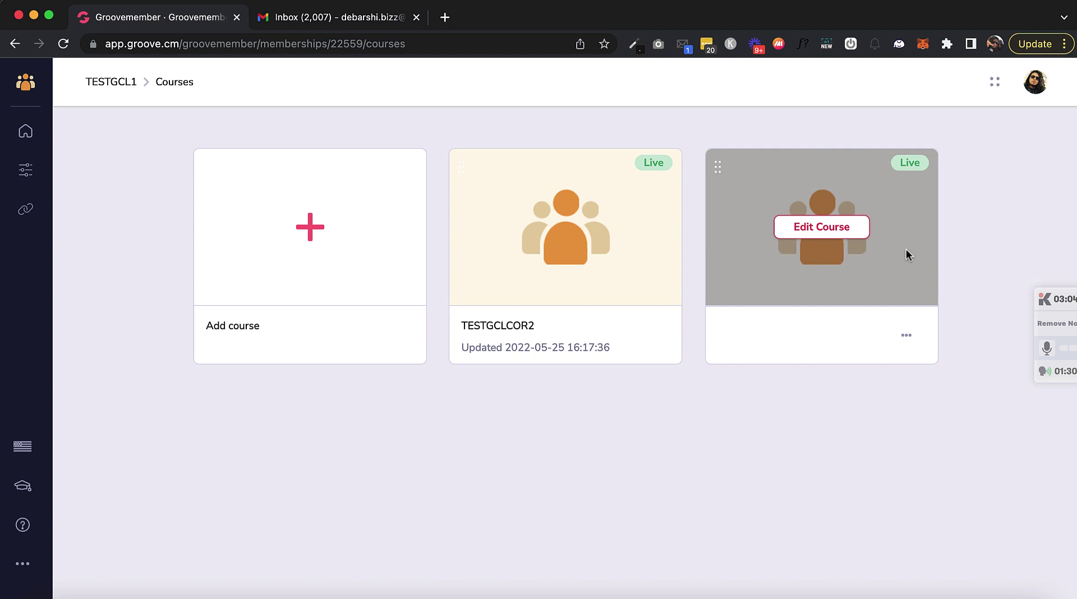
pyautogui.moveTo(289, 240)
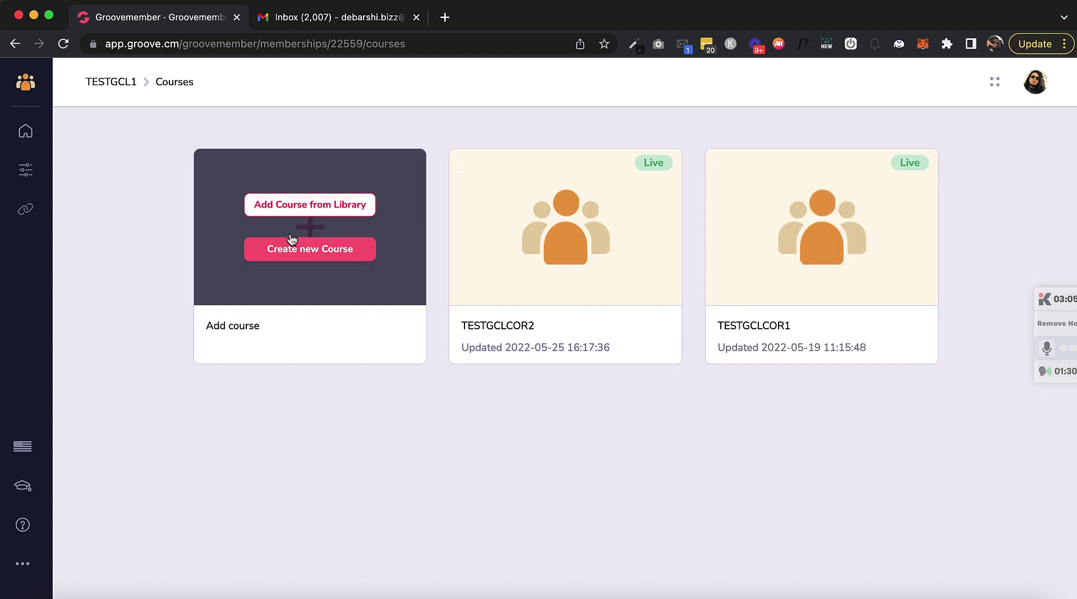
pyautogui.click(298, 207)
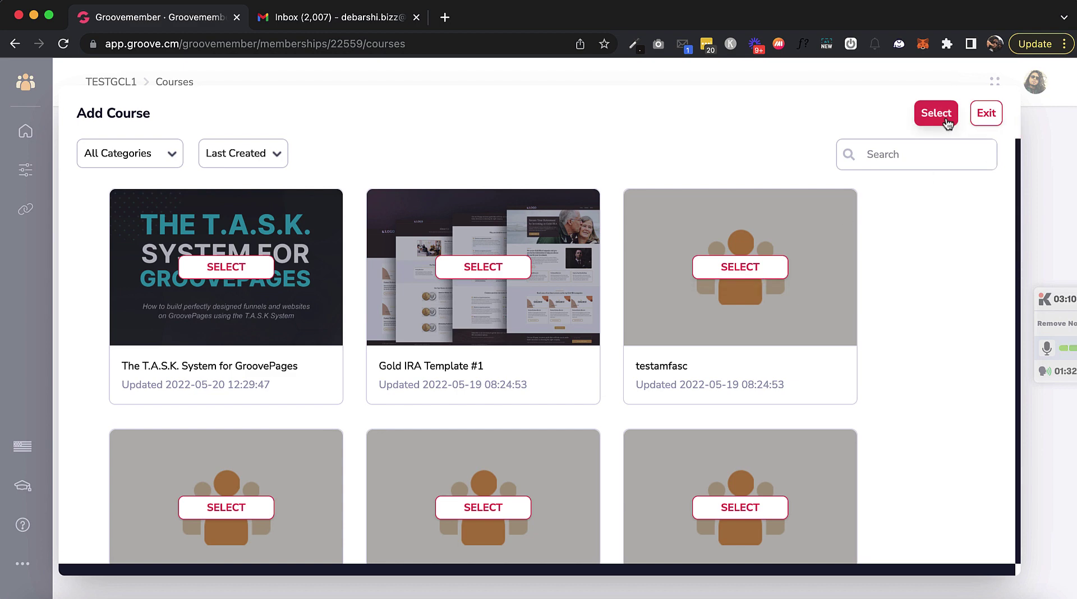
pyautogui.click(986, 115)
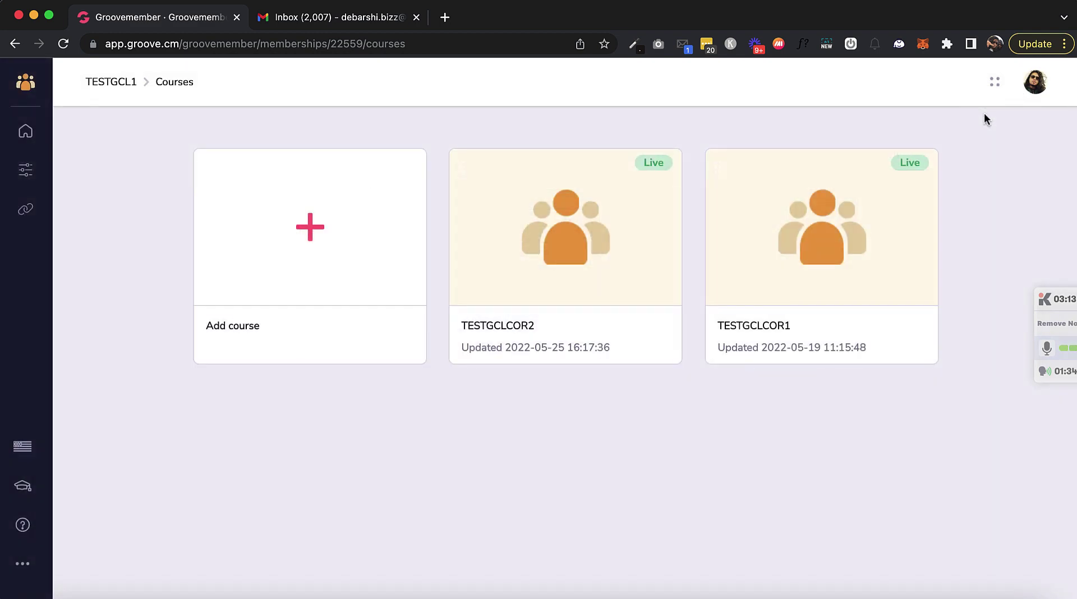
pyautogui.click(32, 132)
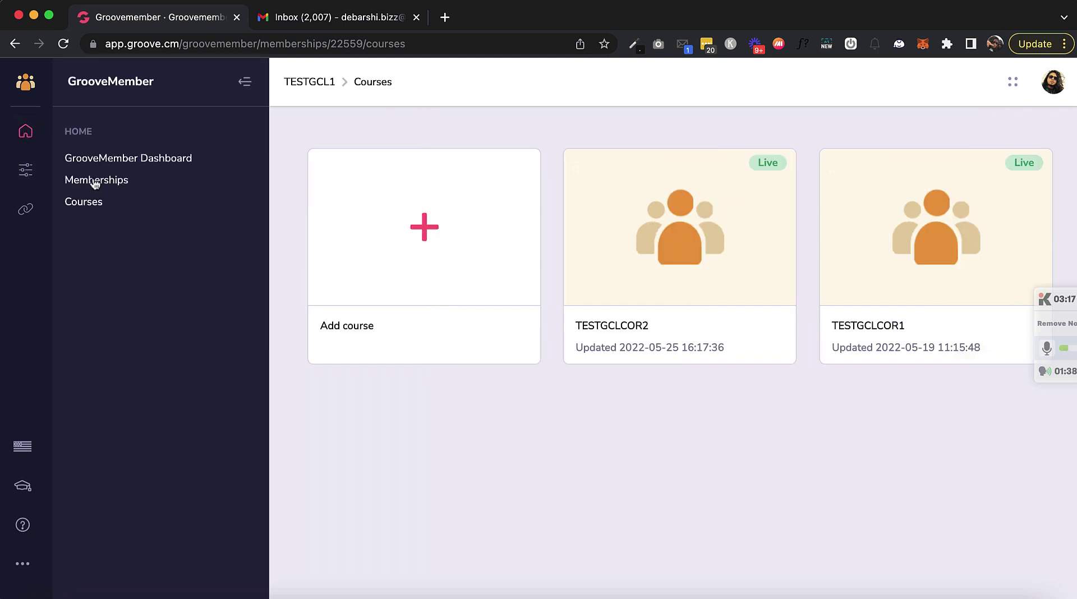
pyautogui.click(86, 202)
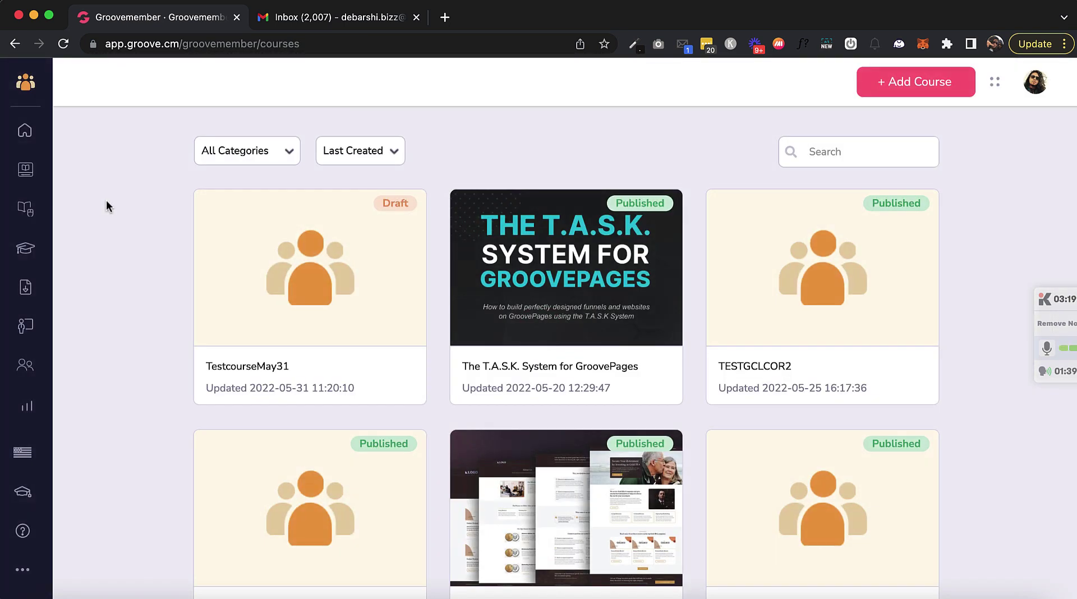
# Step: Publish TestcourseMay31 and open the TESTGCL1 membership's courses
pyautogui.click(394, 375)
pyautogui.click(319, 420)
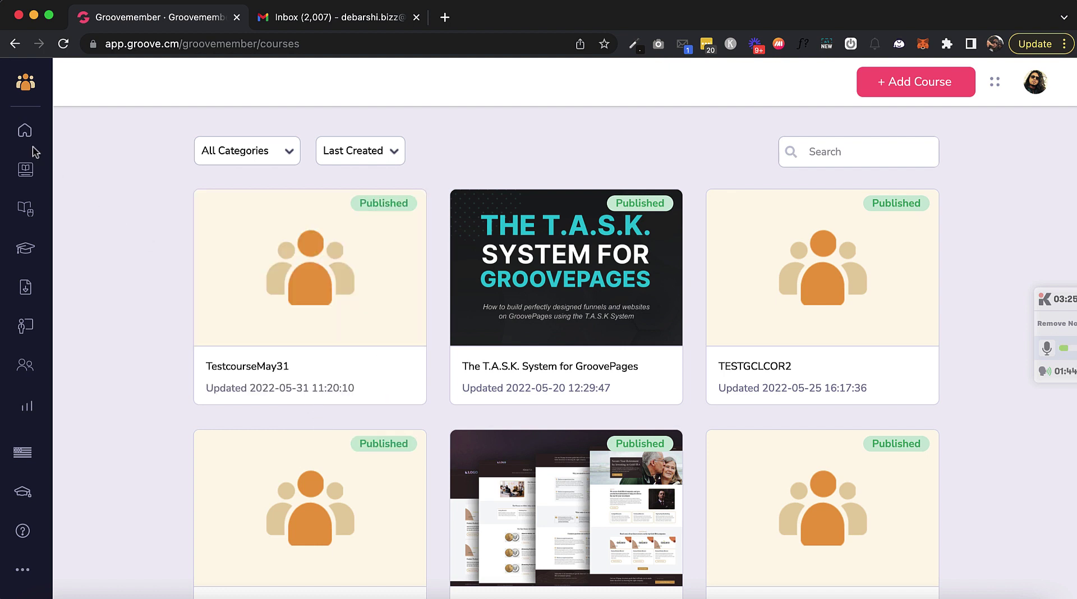
pyautogui.click(25, 169)
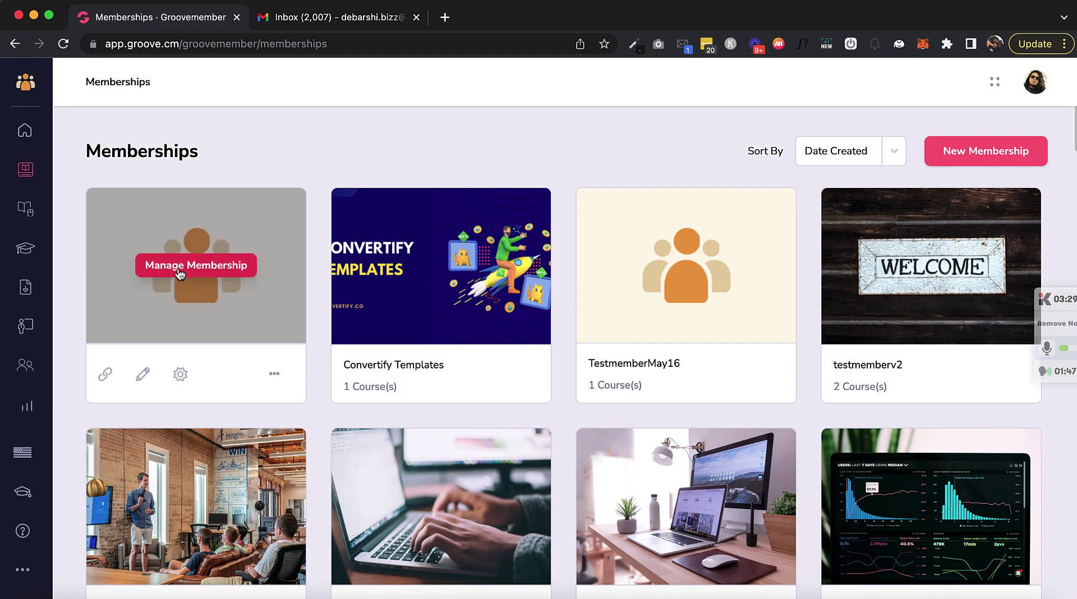
pyautogui.click(180, 274)
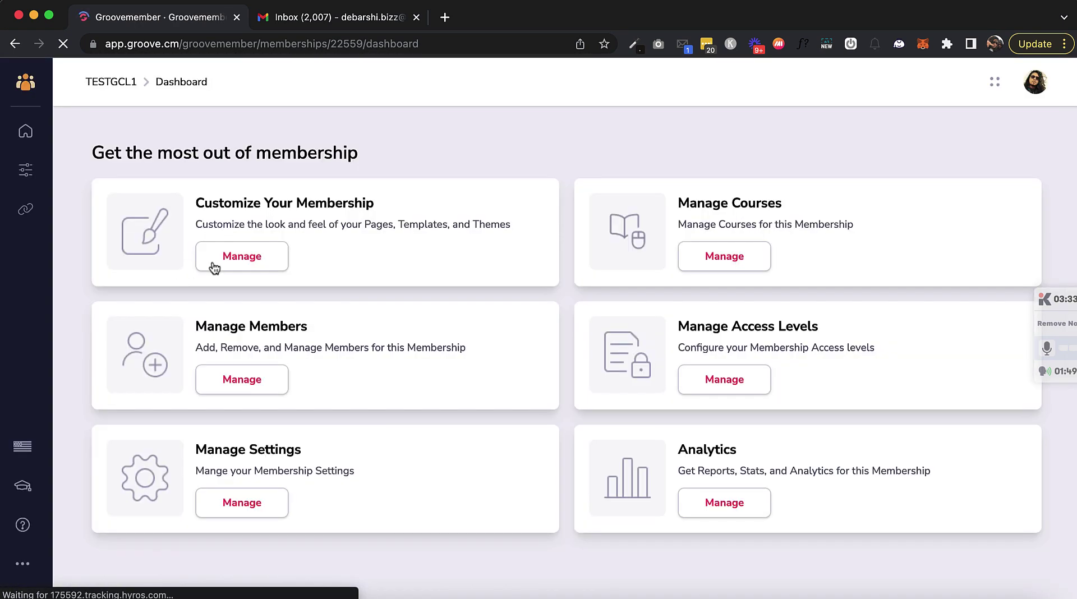
pyautogui.click(728, 256)
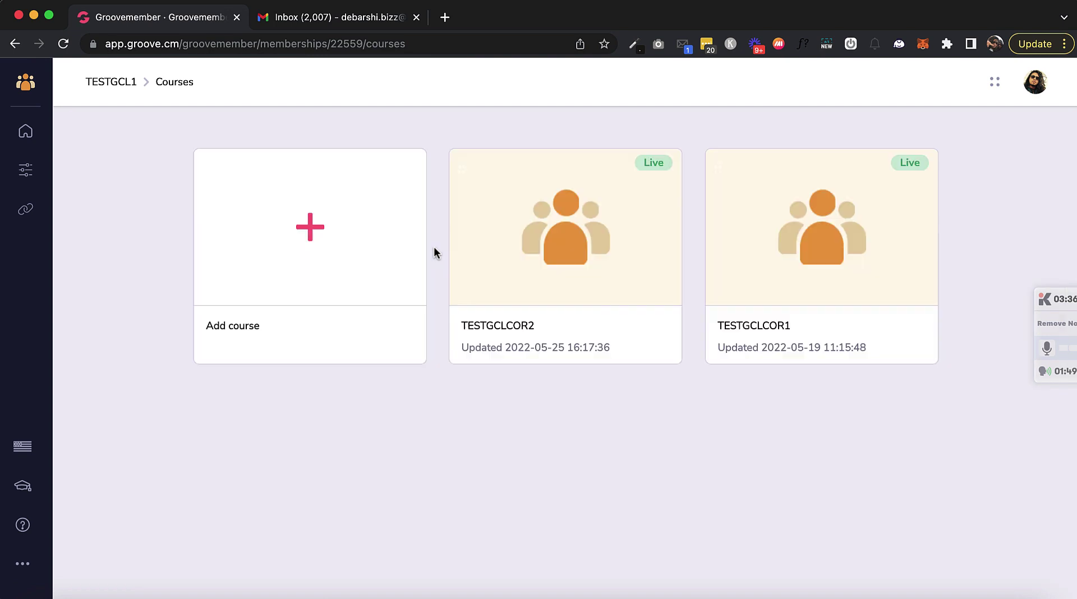
# Step: Add TestcourseMay31 from the course library and drag it into the second position
pyautogui.moveTo(299, 268)
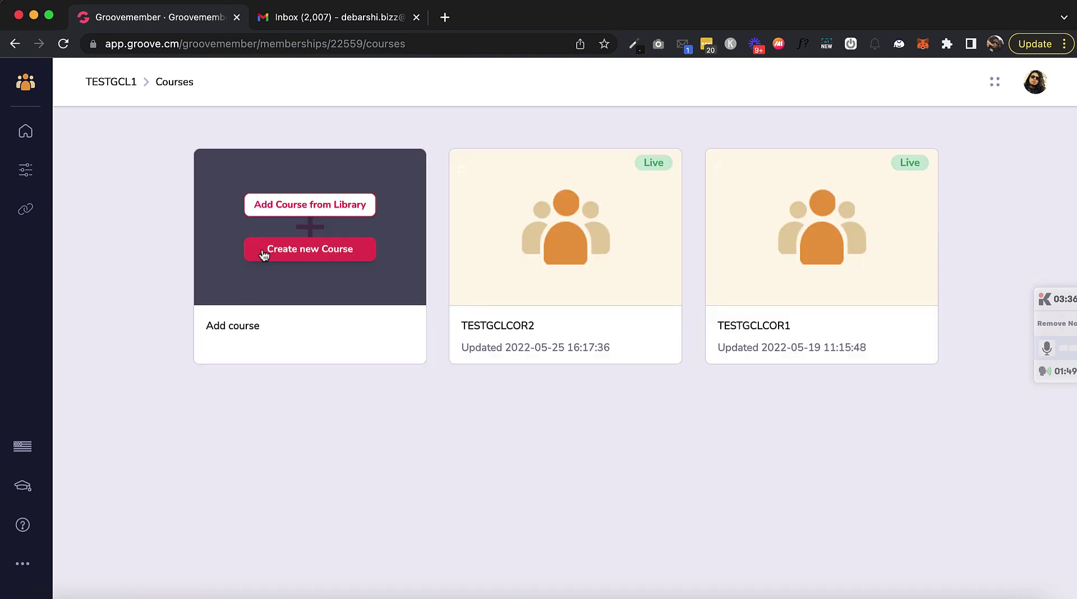
pyautogui.click(303, 205)
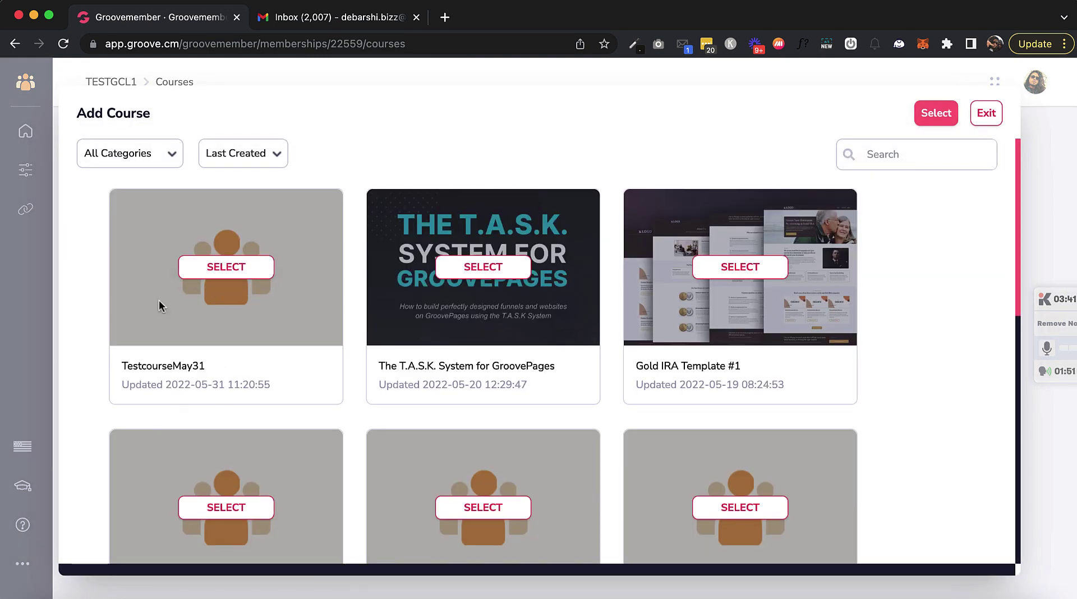
pyautogui.click(209, 270)
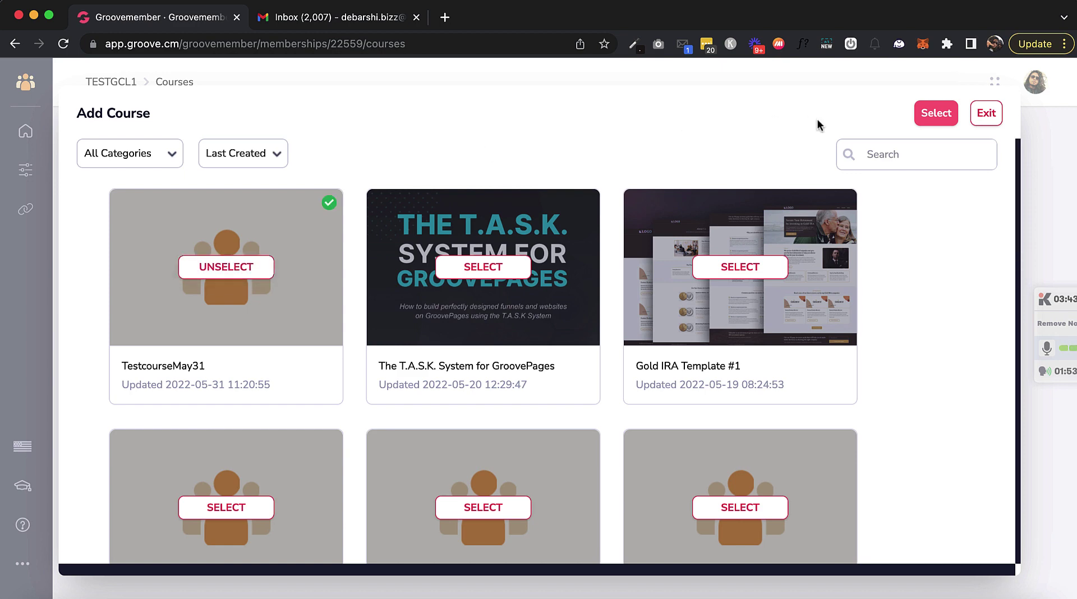
pyautogui.click(931, 113)
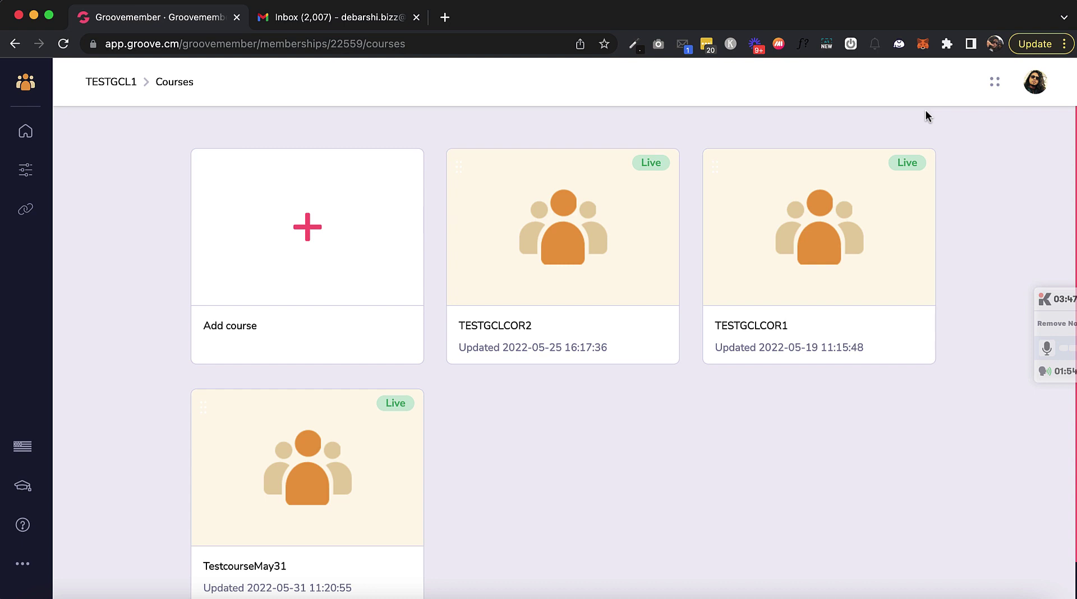
pyautogui.scroll(-1, 571, 459)
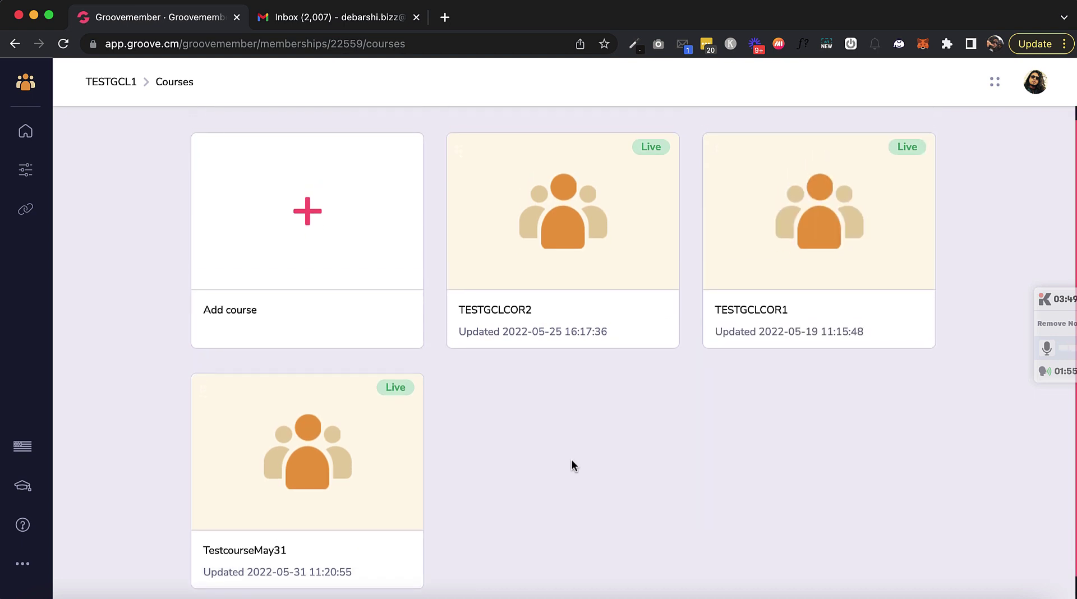
pyautogui.moveTo(204, 391); pyautogui.dragTo(491, 153)
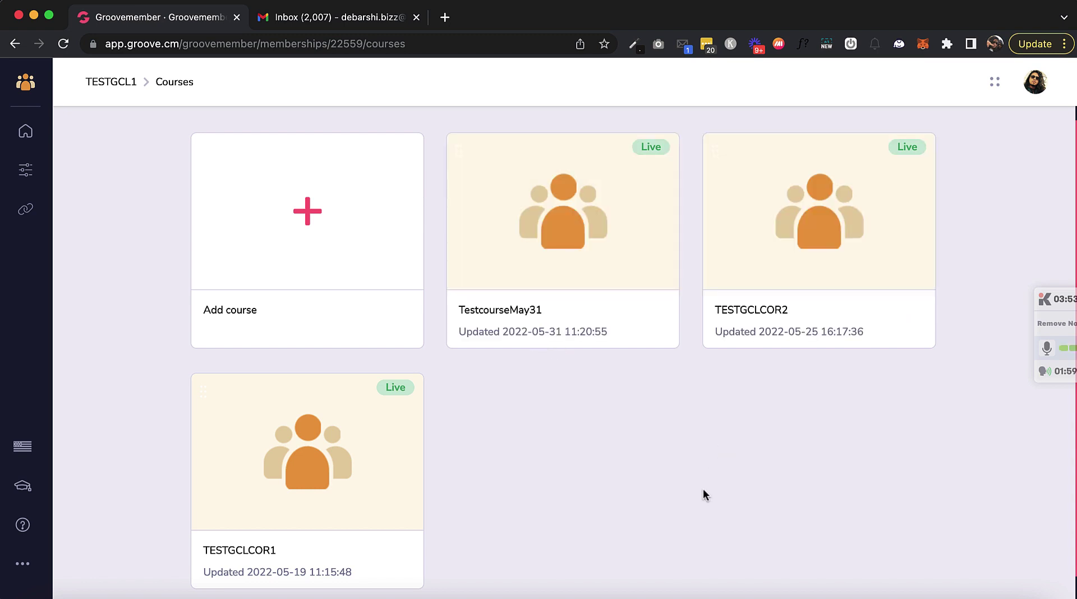
# Step: Copy the TESTGCL1 member website URL and load it in a new tab
pyautogui.click(33, 209)
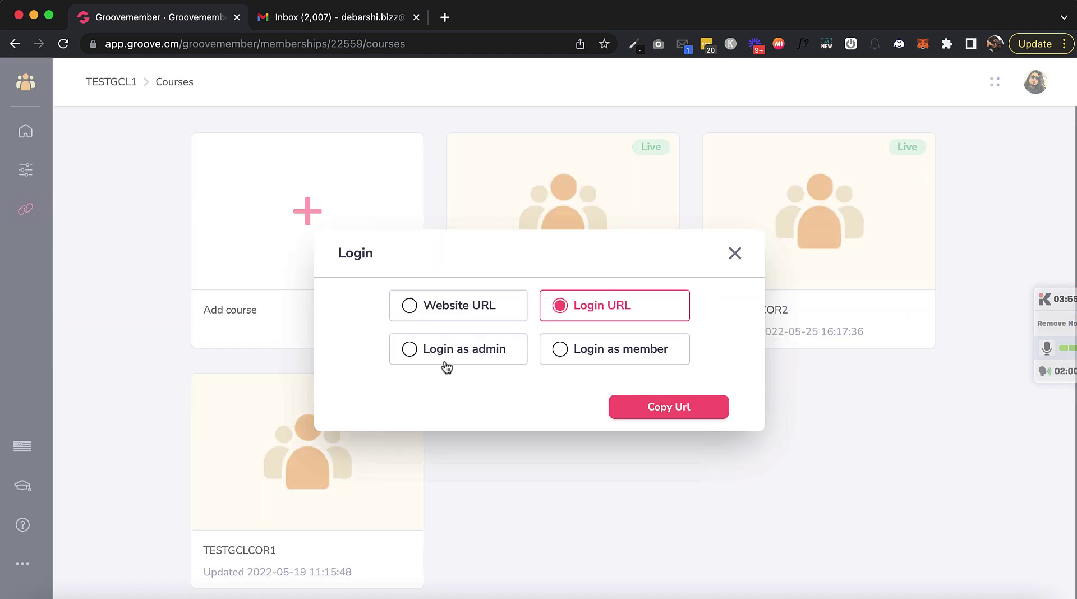
pyautogui.click(462, 309)
pyautogui.click(671, 404)
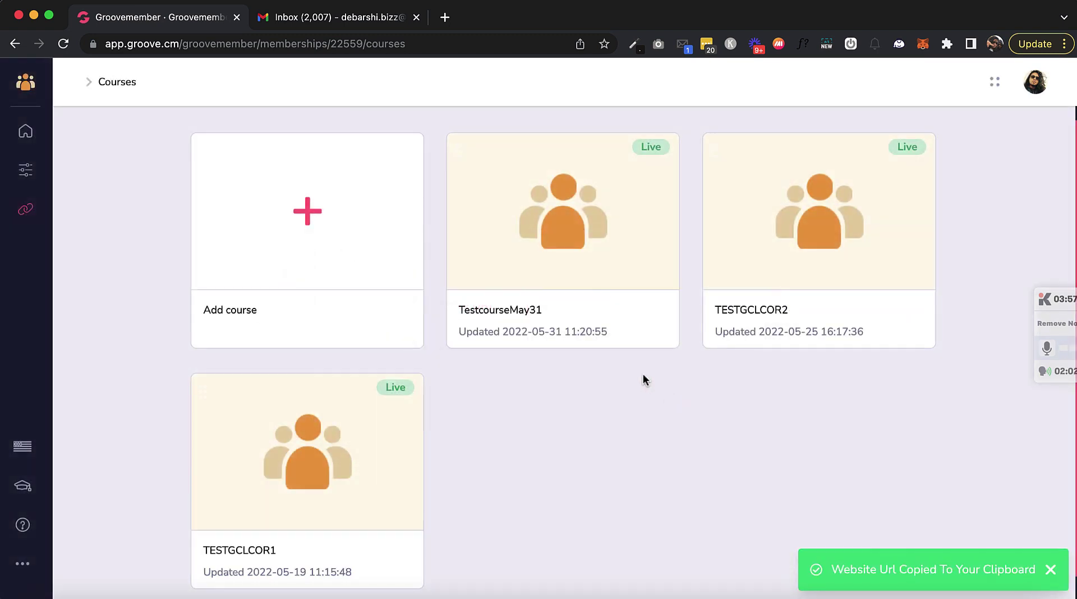
pyautogui.click(446, 18)
pyautogui.press('super+v')
pyautogui.press('Return')
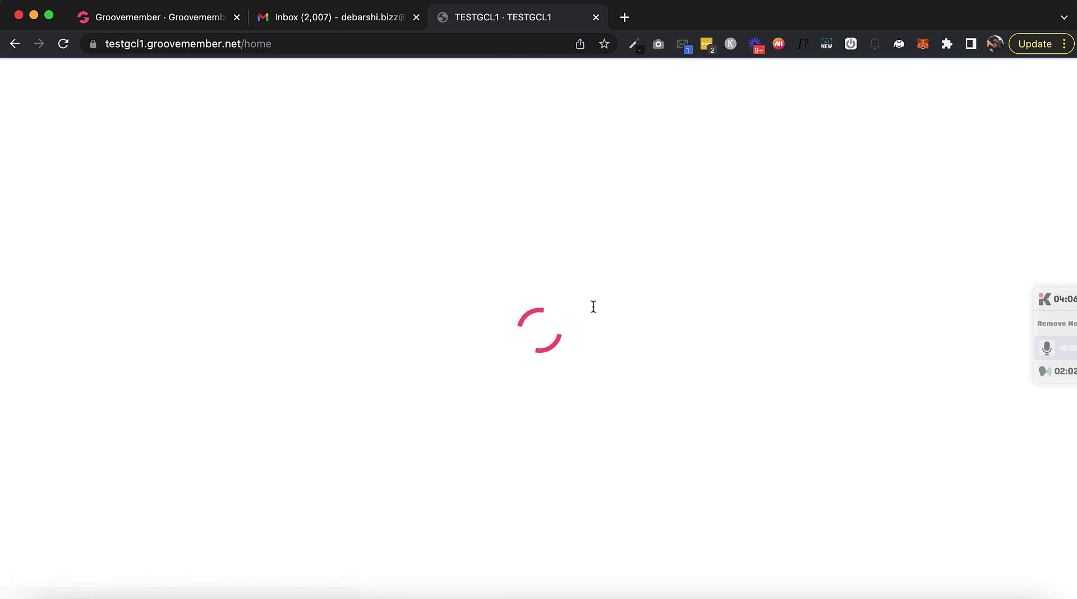
# Step: Check that TestcourseMay31 is listed on the member site, then return to the Groovemember tab
pyautogui.scroll(-8, 633, 369)
pyautogui.scroll(1, 631, 366)
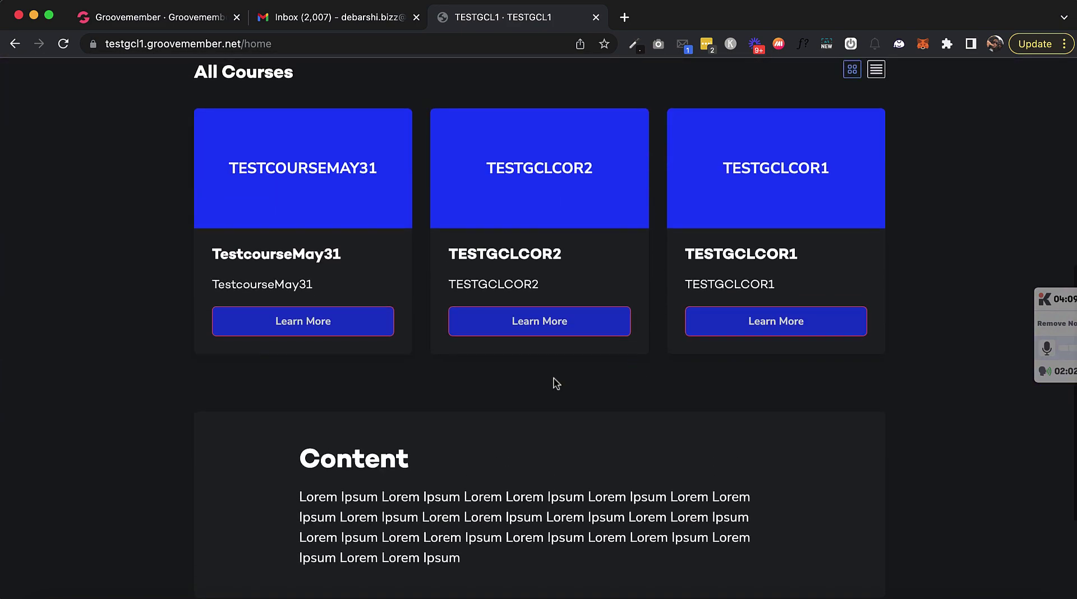
pyautogui.scroll(8, 606, 149)
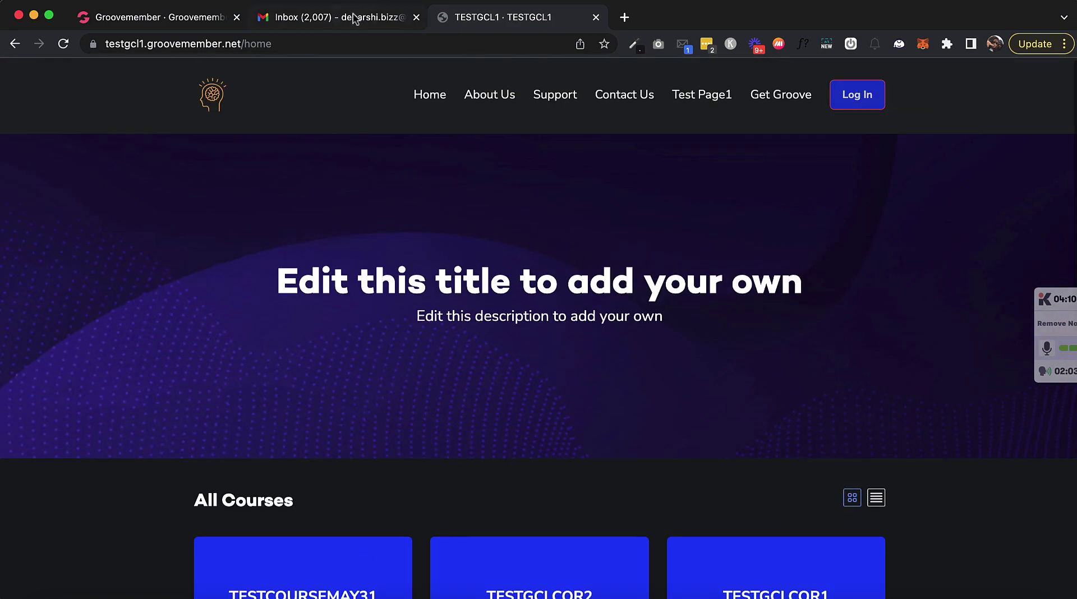
pyautogui.click(355, 18)
pyautogui.click(134, 17)
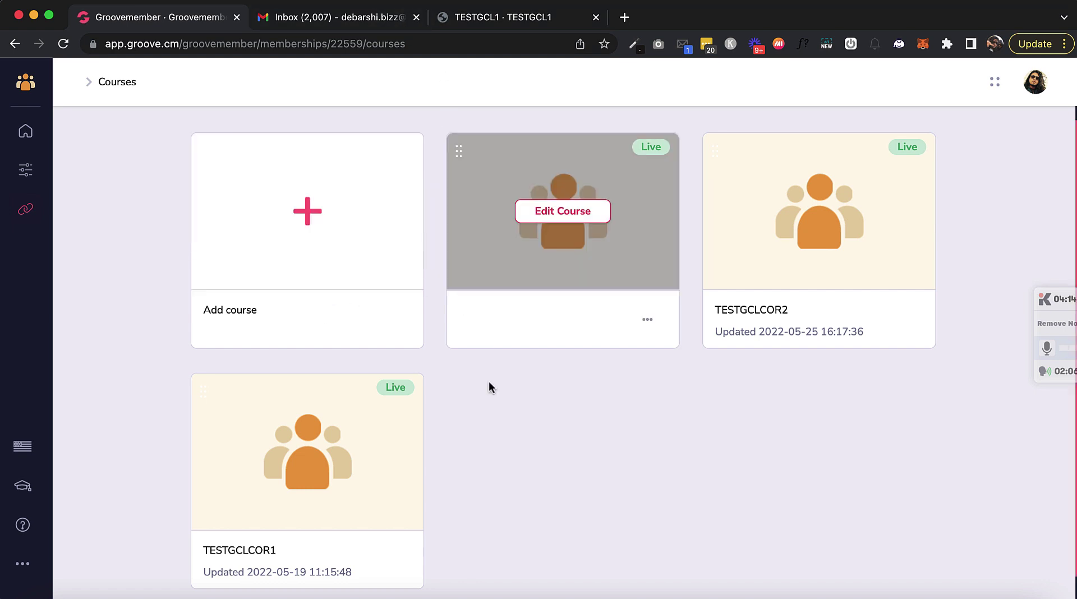
# Step: Open the TESTGCL1 member site signed in as admin
pyautogui.scroll(-1, 487, 370)
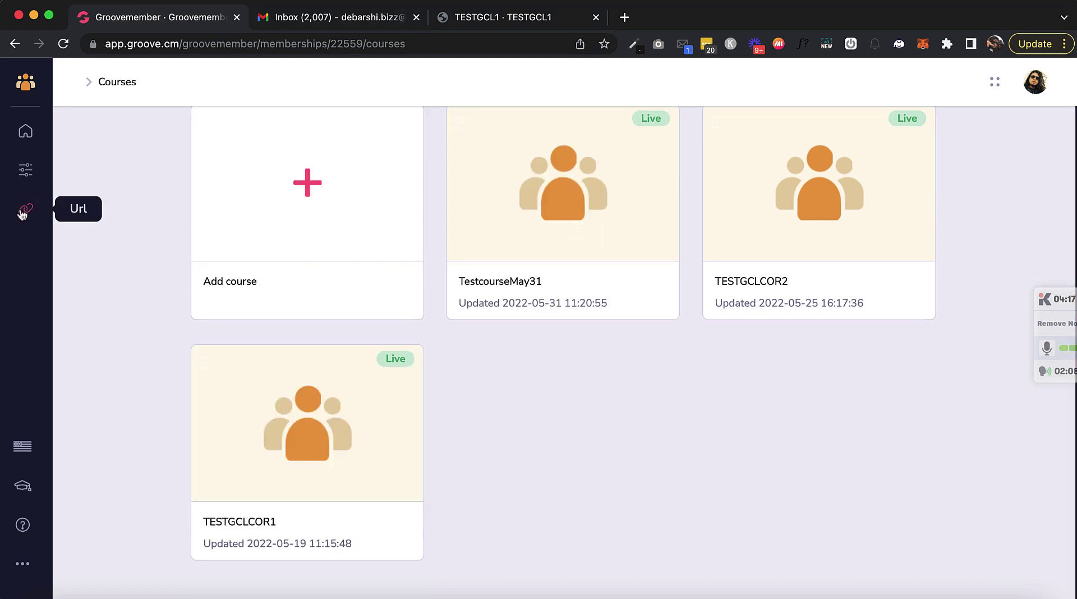
pyautogui.click(22, 211)
pyautogui.click(407, 351)
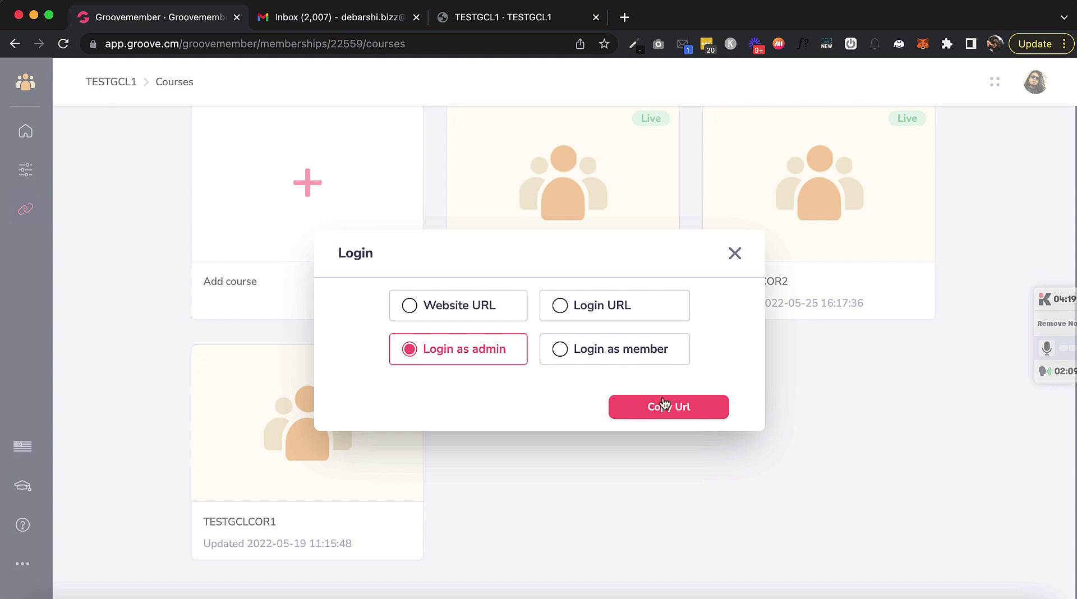
pyautogui.click(645, 408)
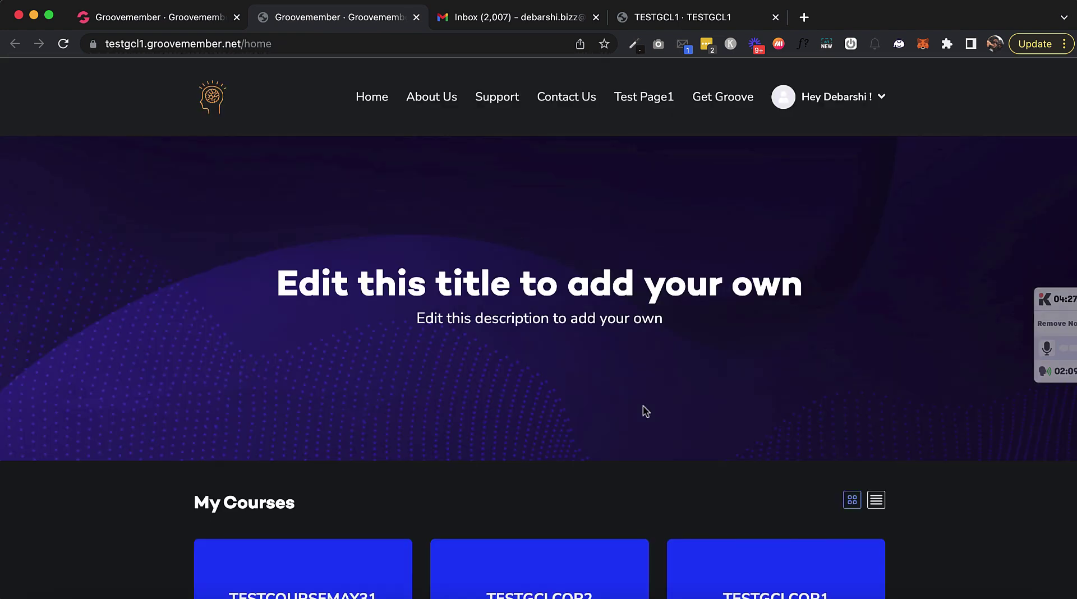
# Step: Open TestcourseMay31's Lesson module and look over its video and instructors
pyautogui.scroll(-8, 645, 412)
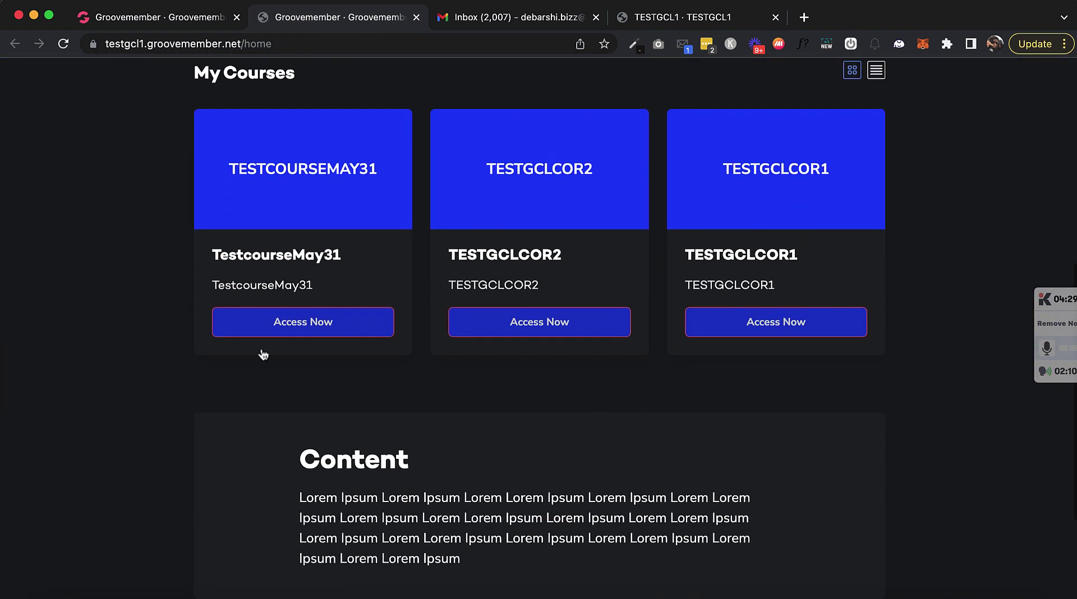
pyautogui.click(289, 329)
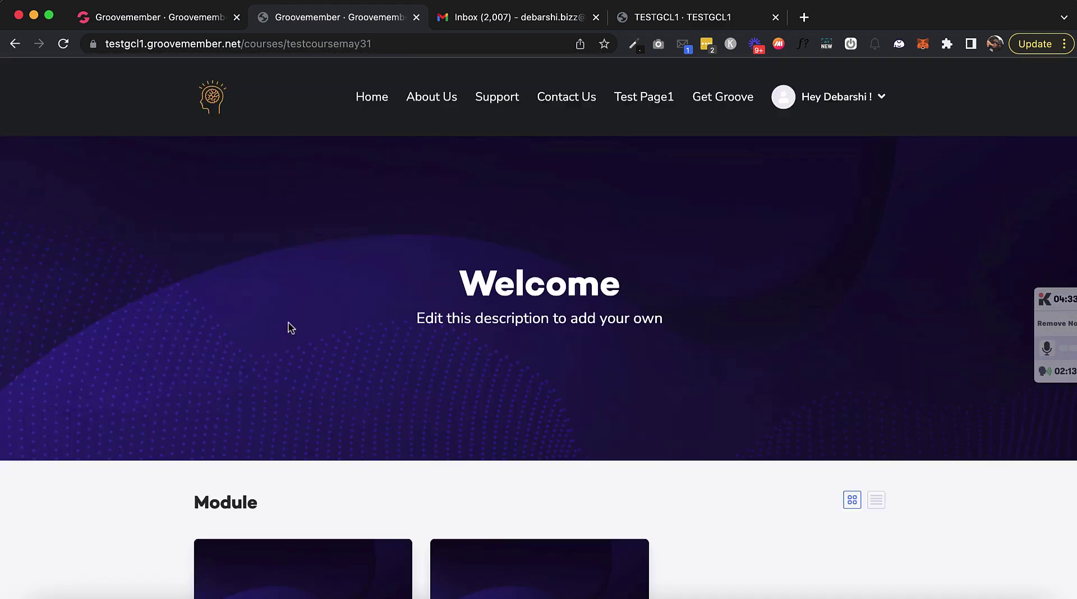
pyautogui.scroll(-6, 549, 389)
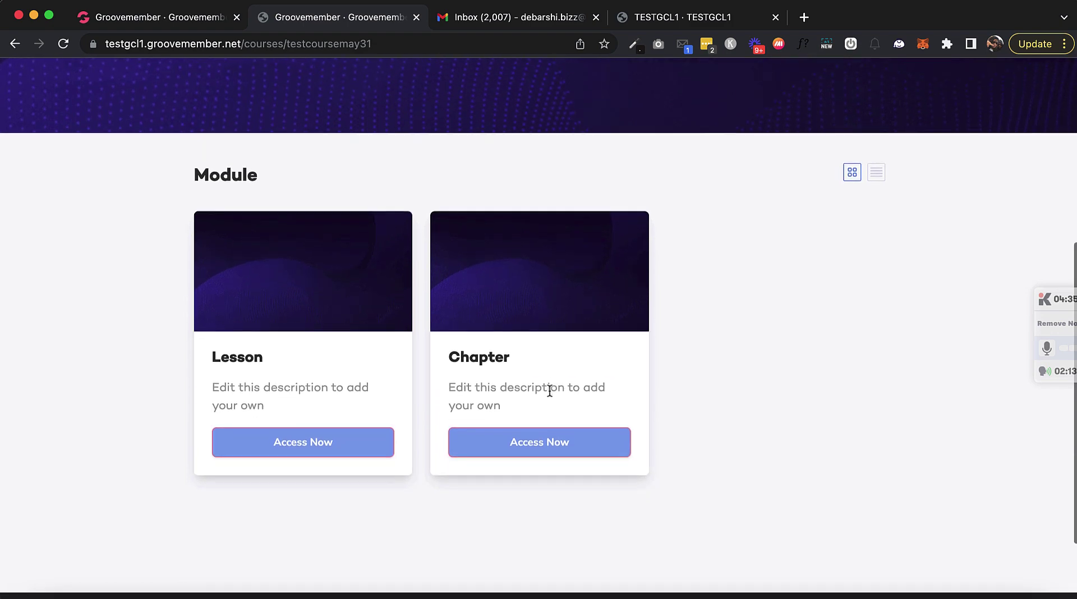
pyautogui.click(282, 442)
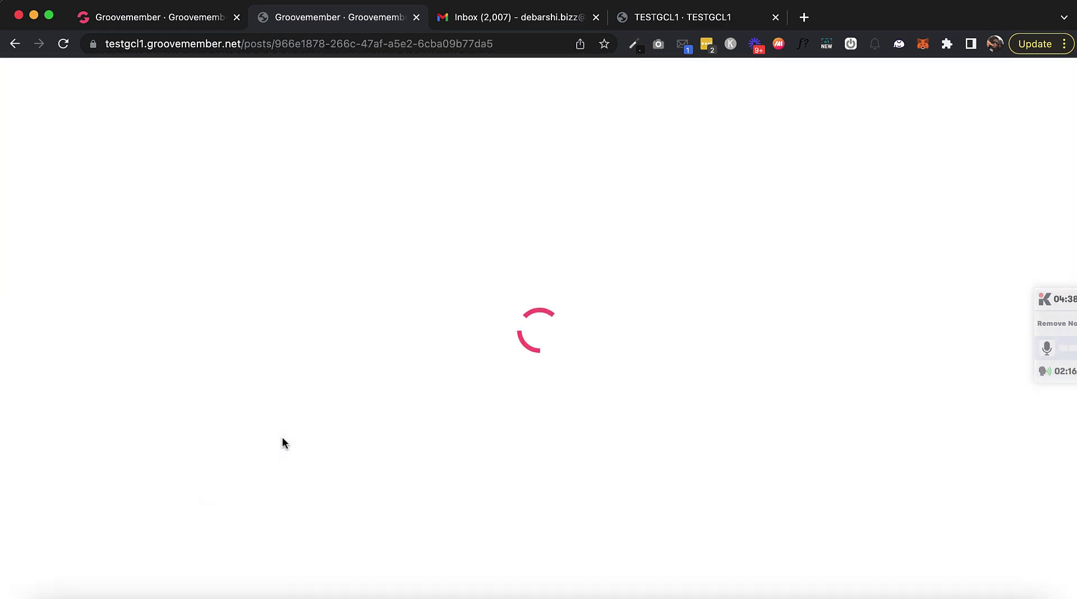
pyautogui.scroll(-1, 554, 502)
pyautogui.scroll(-2, 555, 503)
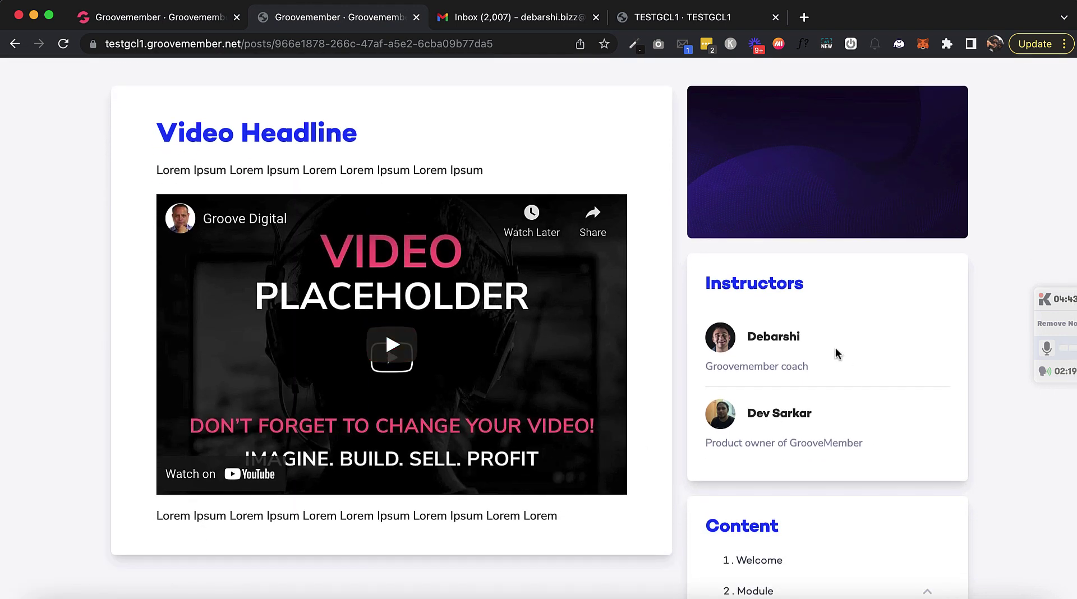
pyautogui.scroll(-3, 837, 388)
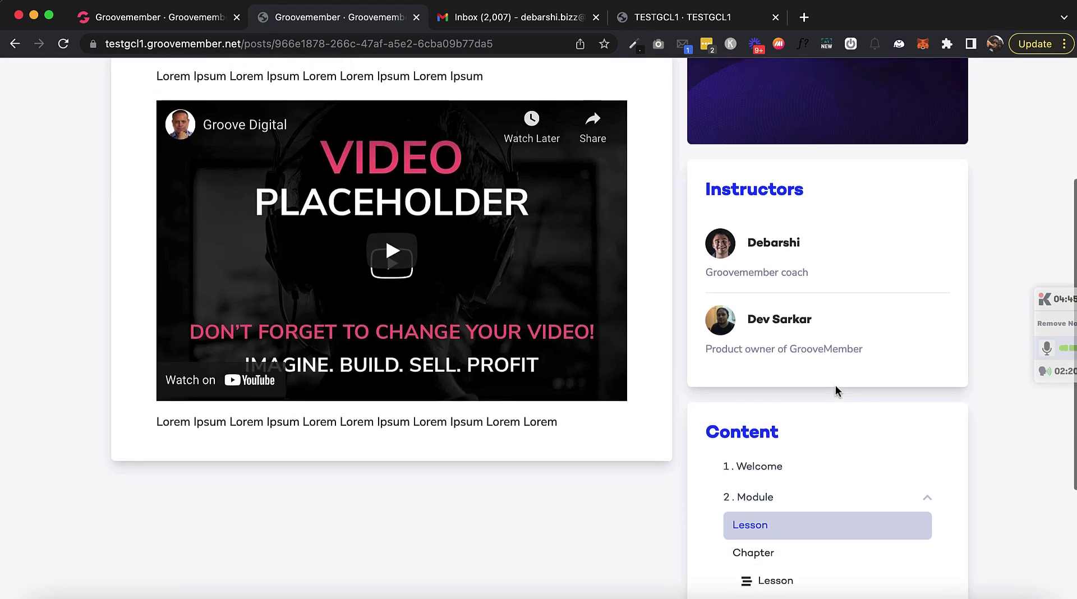
pyautogui.scroll(1, 836, 388)
pyautogui.scroll(1, 836, 388)
pyautogui.scroll(-2, 836, 389)
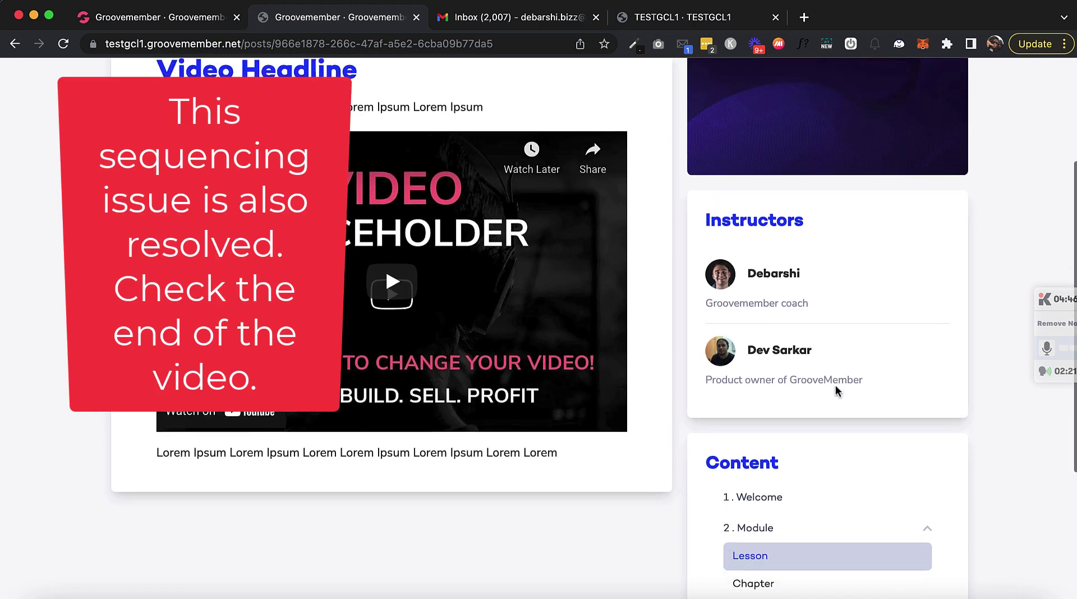
pyautogui.scroll(1, 836, 391)
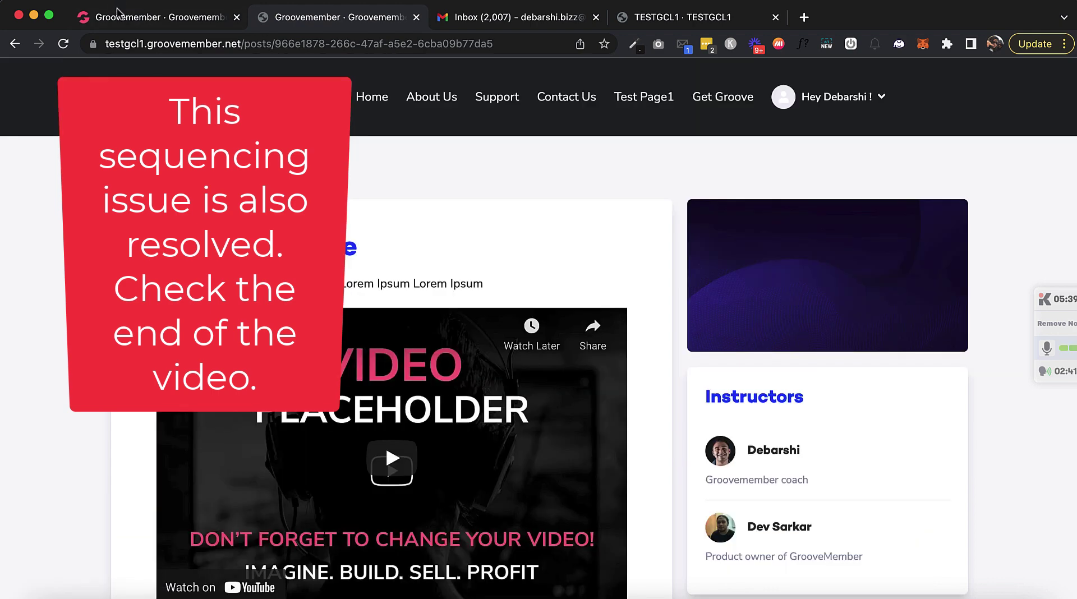
# Step: Move TestcourseMay31's first-listed instructor to second place and update the course
pyautogui.click(119, 13)
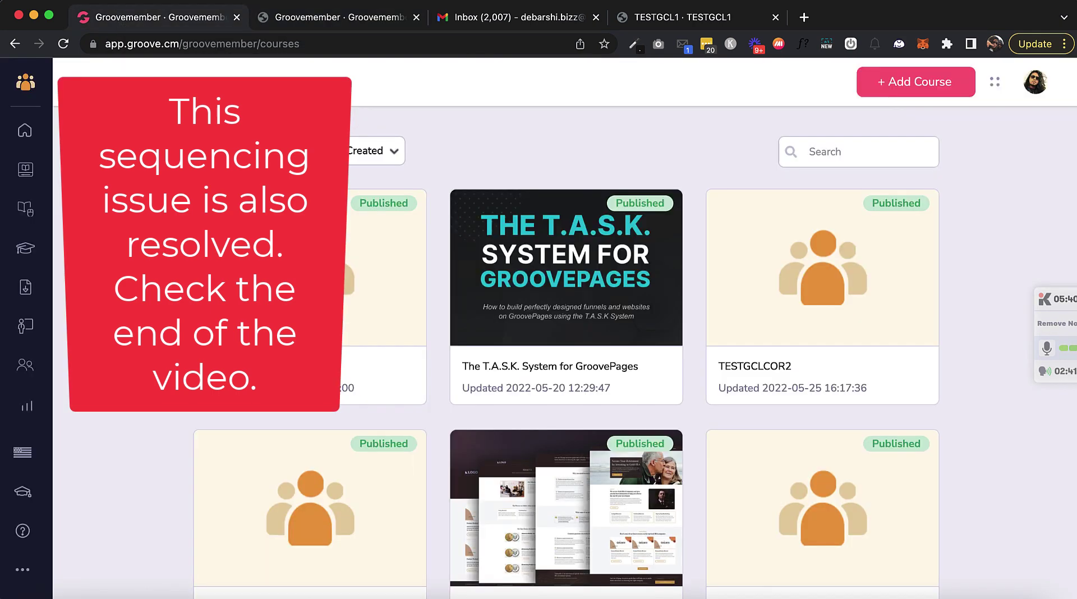
pyautogui.click(314, 268)
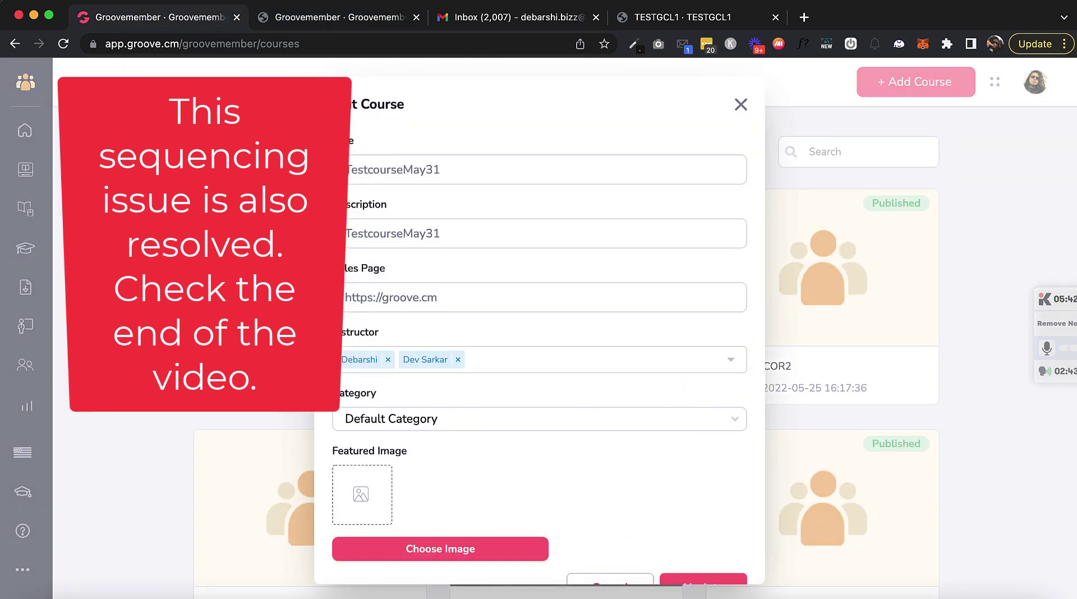
pyautogui.click(388, 359)
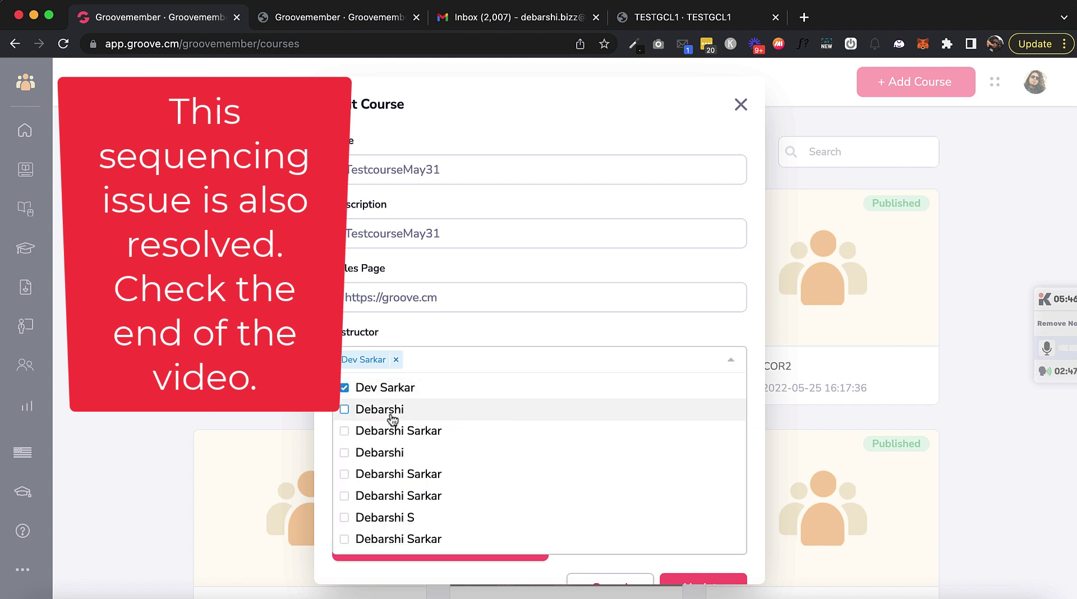
pyautogui.click(464, 412)
pyautogui.scroll(-3, 637, 502)
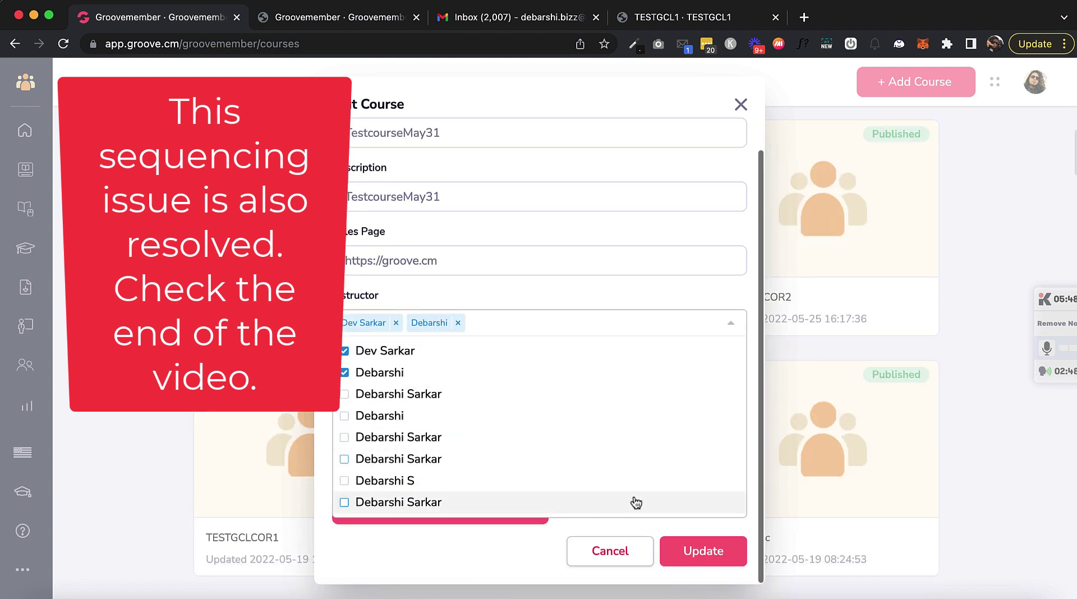
pyautogui.click(691, 553)
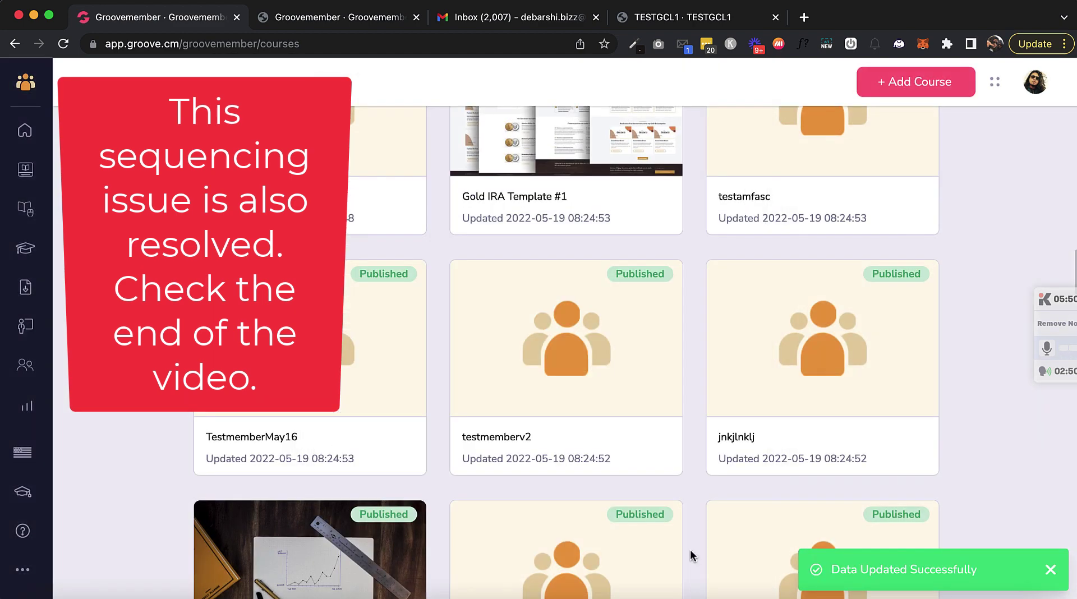
# Step: Reload the member lesson page to check the instructor order, then return to the dashboard
pyautogui.moveTo(520, 299)
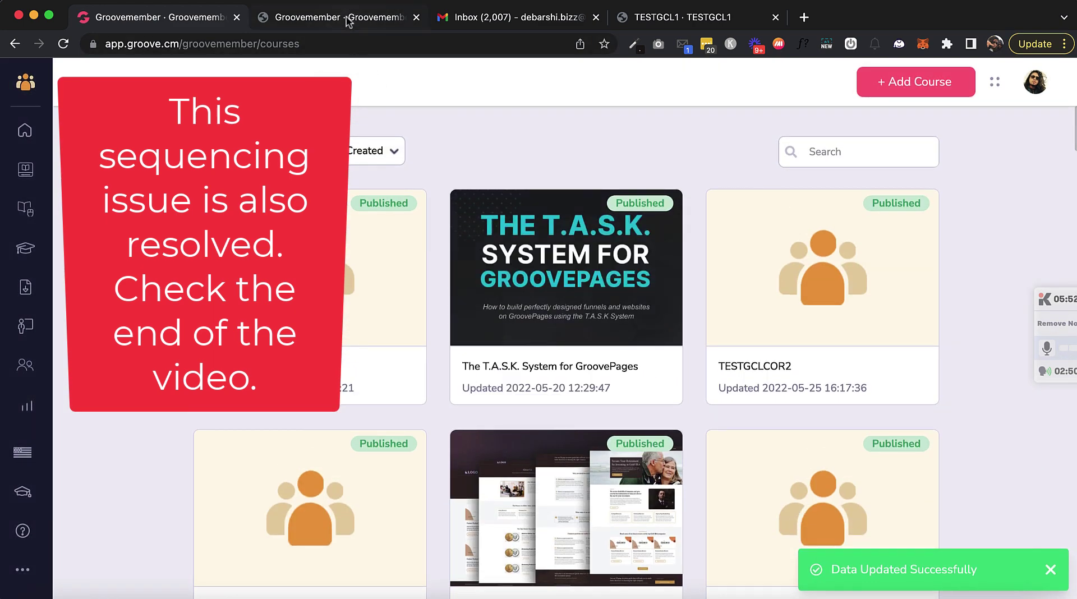
pyautogui.click(347, 20)
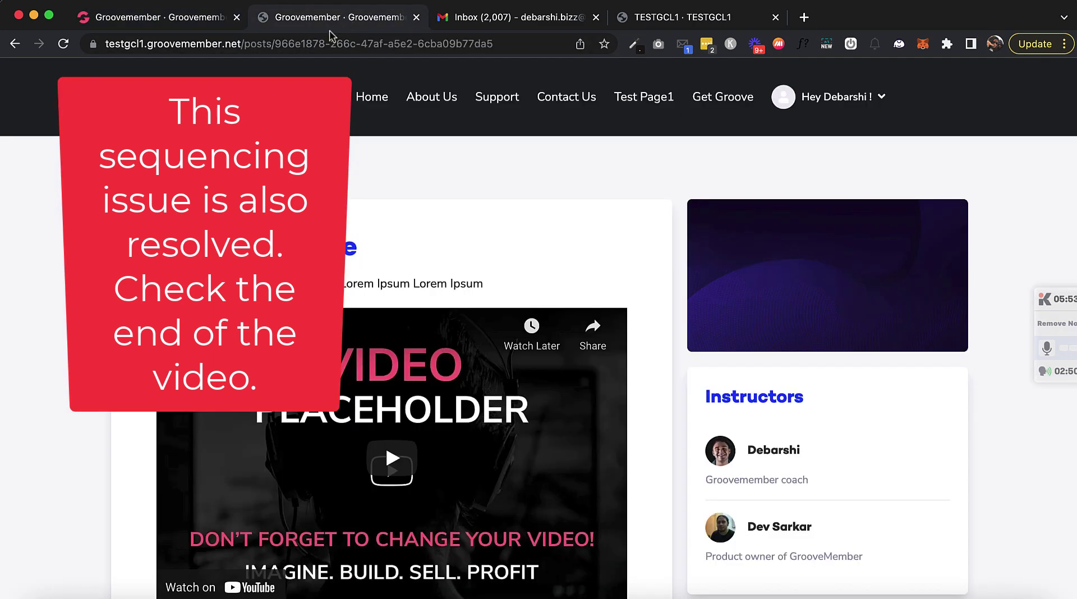
pyautogui.click(63, 44)
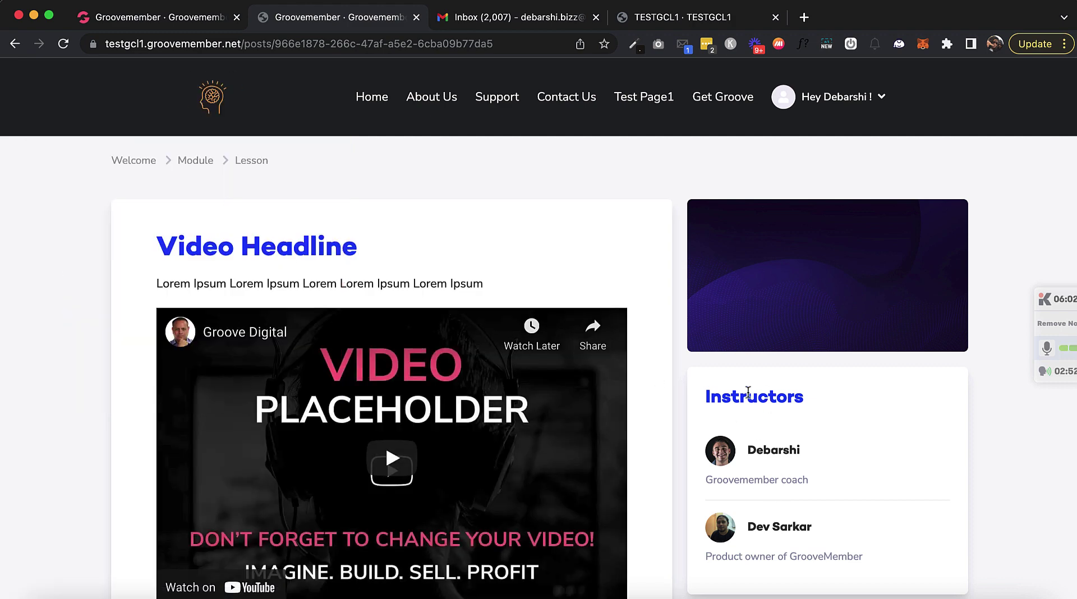
pyautogui.scroll(-3, 385, 259)
pyautogui.scroll(2, 385, 255)
pyautogui.click(164, 23)
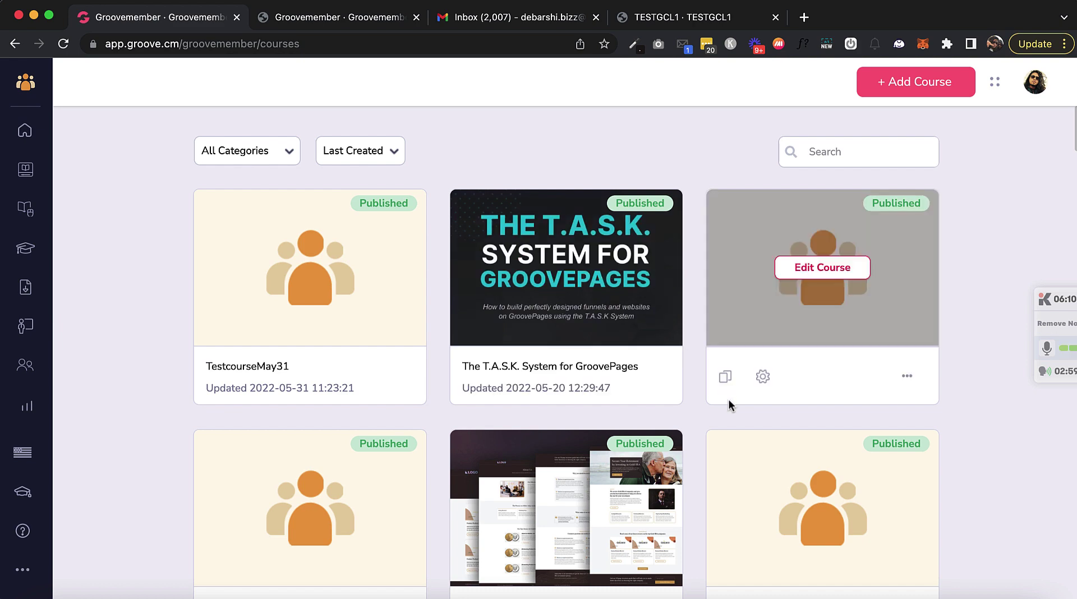
pyautogui.scroll(-1, 719, 392)
pyautogui.scroll(-8, 712, 385)
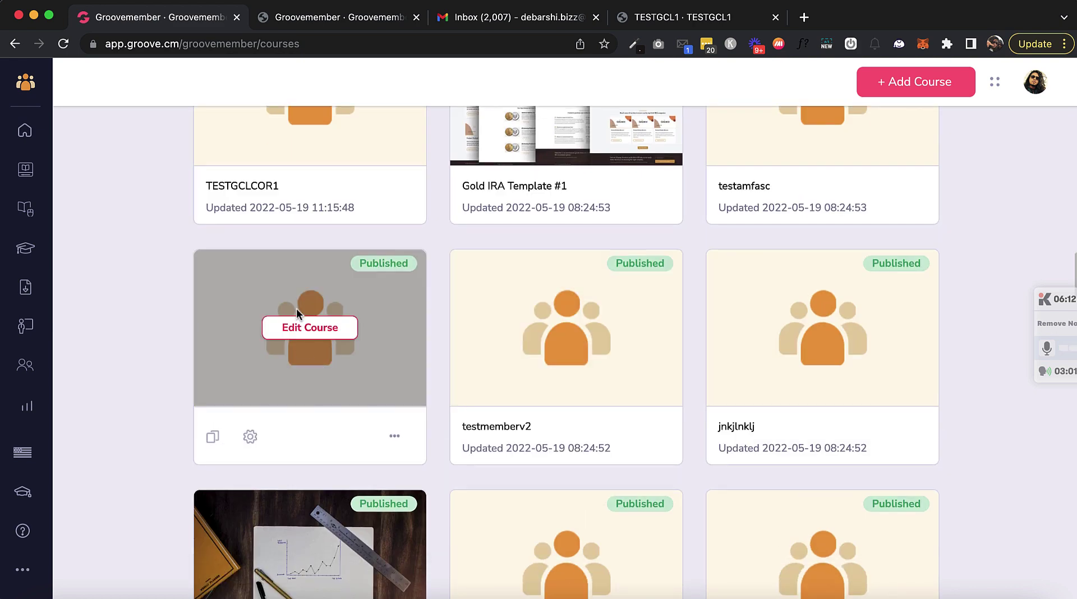
pyautogui.scroll(3, 318, 304)
pyautogui.scroll(-6, 322, 310)
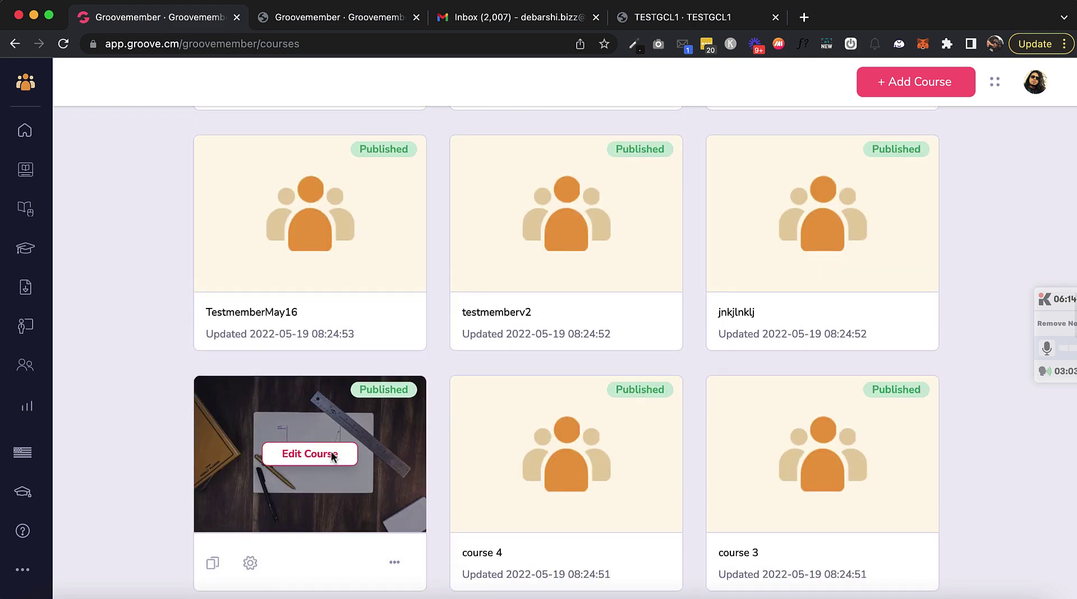
pyautogui.click(251, 268)
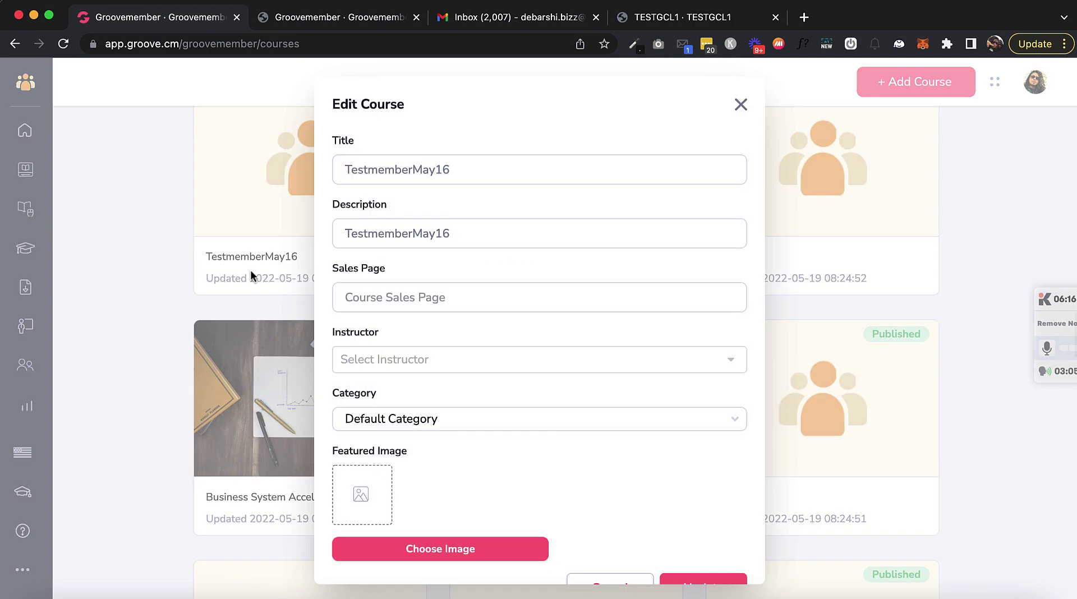
pyautogui.click(375, 360)
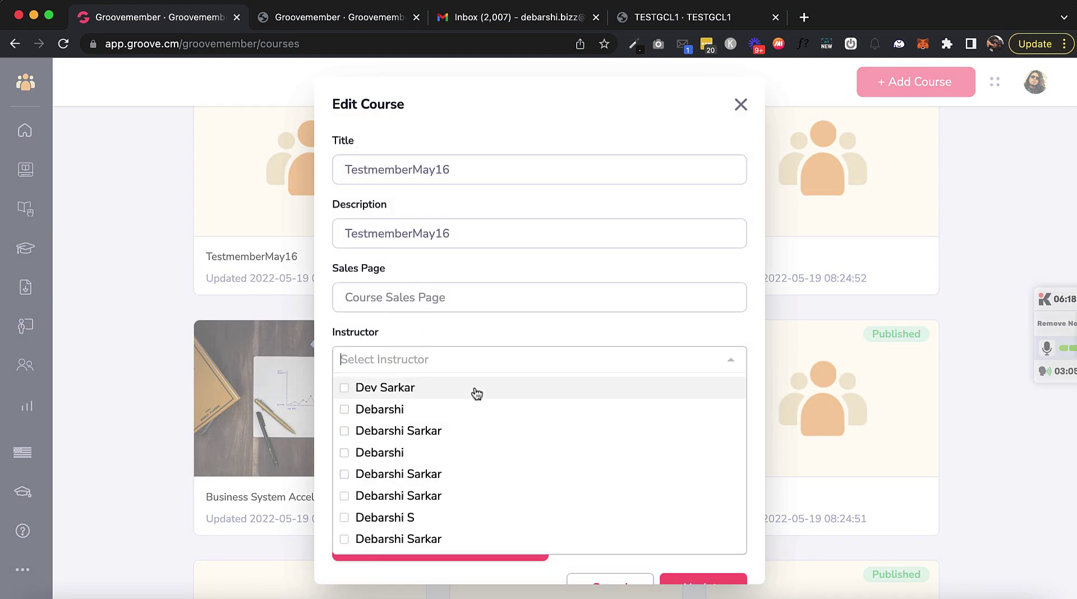
pyautogui.click(742, 107)
pyautogui.click(741, 107)
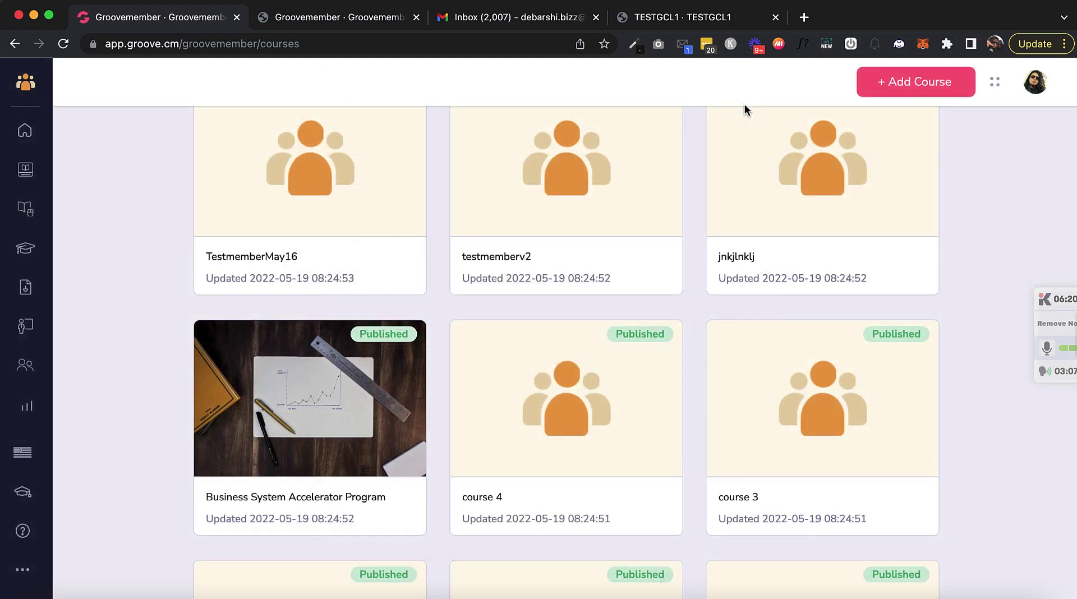
pyautogui.scroll(3, 81, 356)
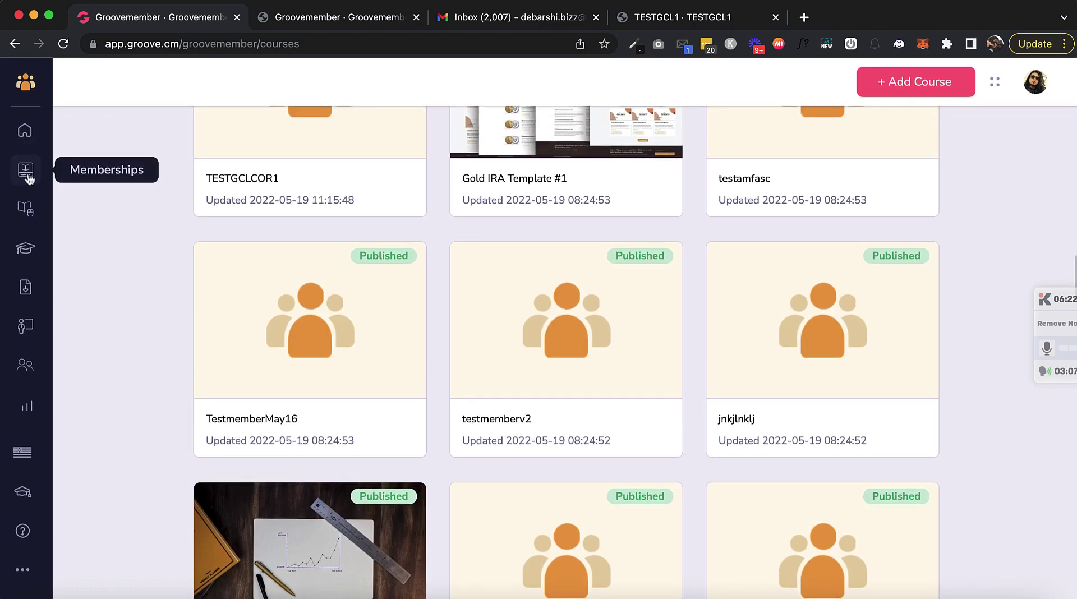
pyautogui.click(25, 170)
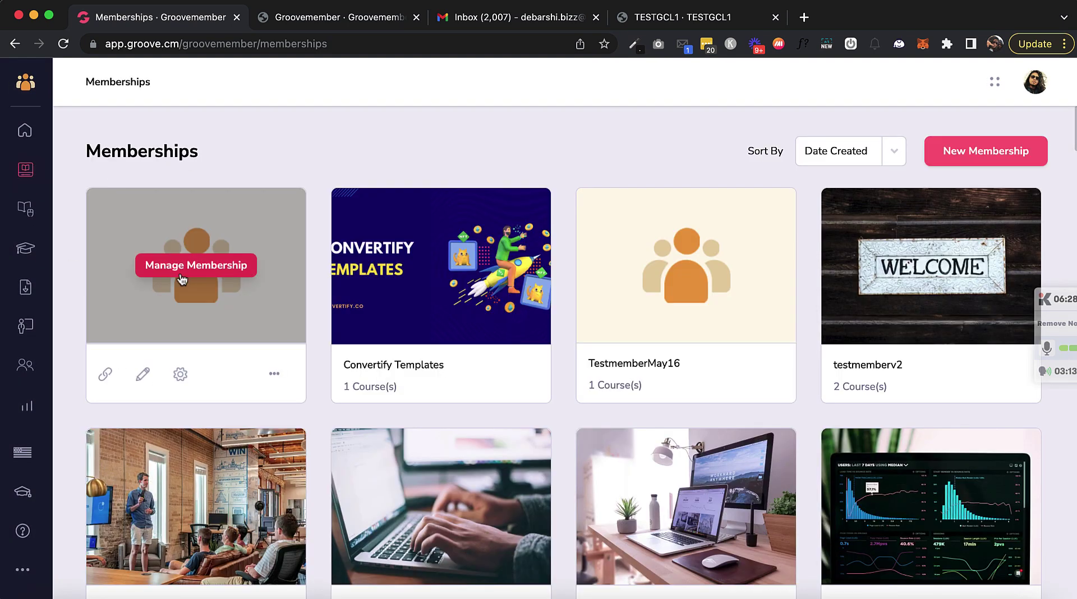
pyautogui.click(179, 268)
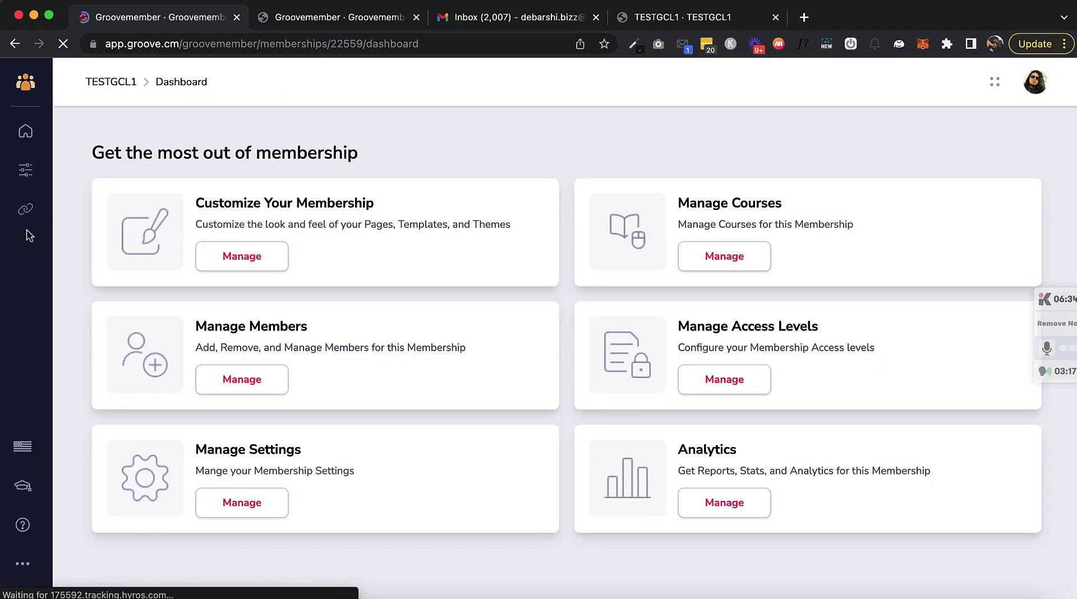
pyautogui.click(241, 507)
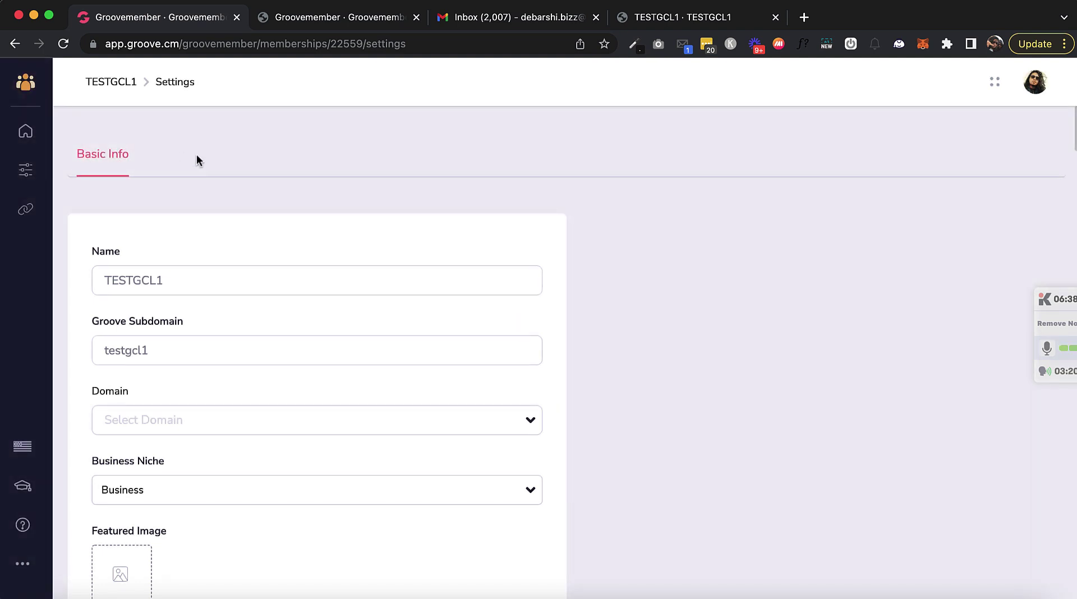
pyautogui.click(25, 130)
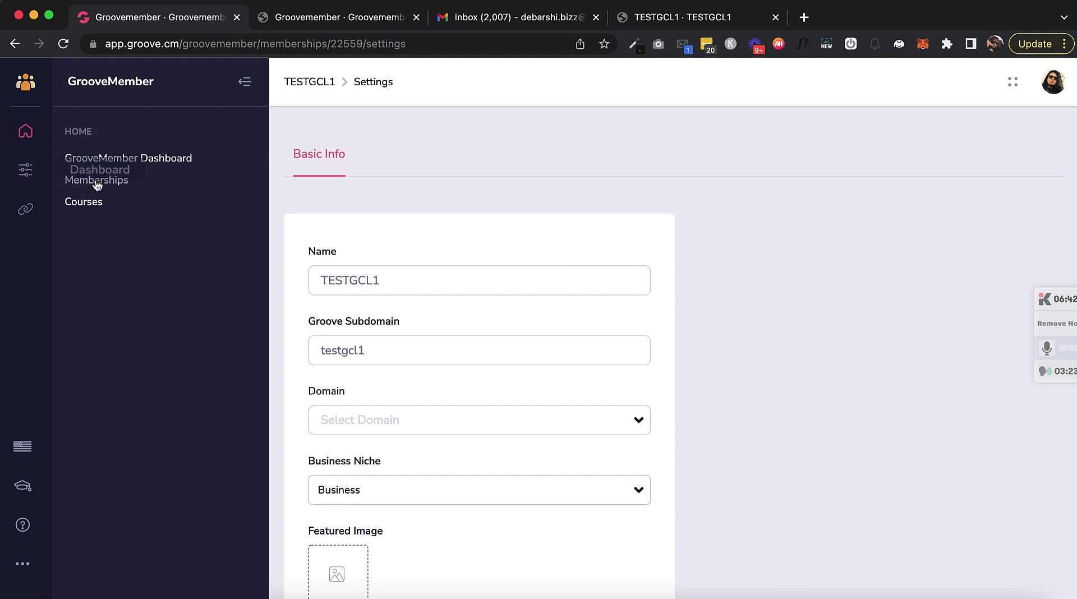
pyautogui.click(83, 203)
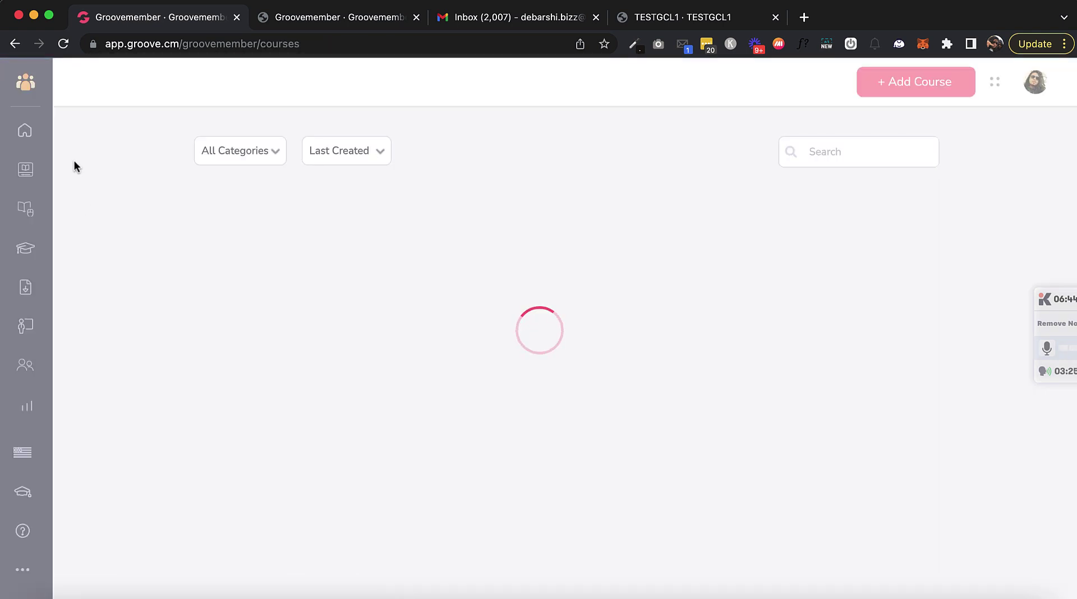
pyautogui.press('super+grave')
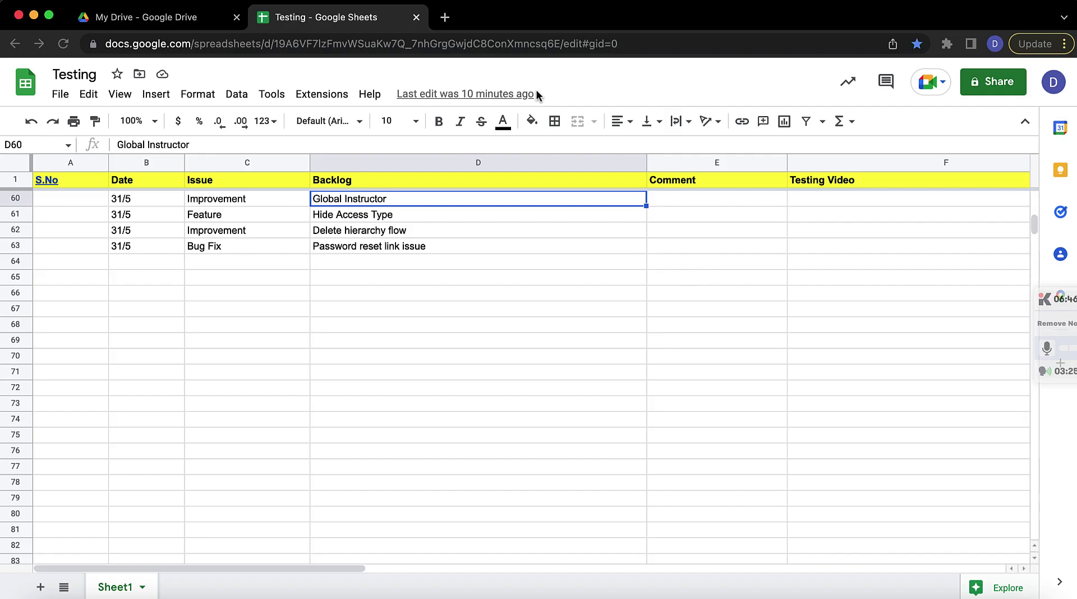
pyautogui.click(357, 215)
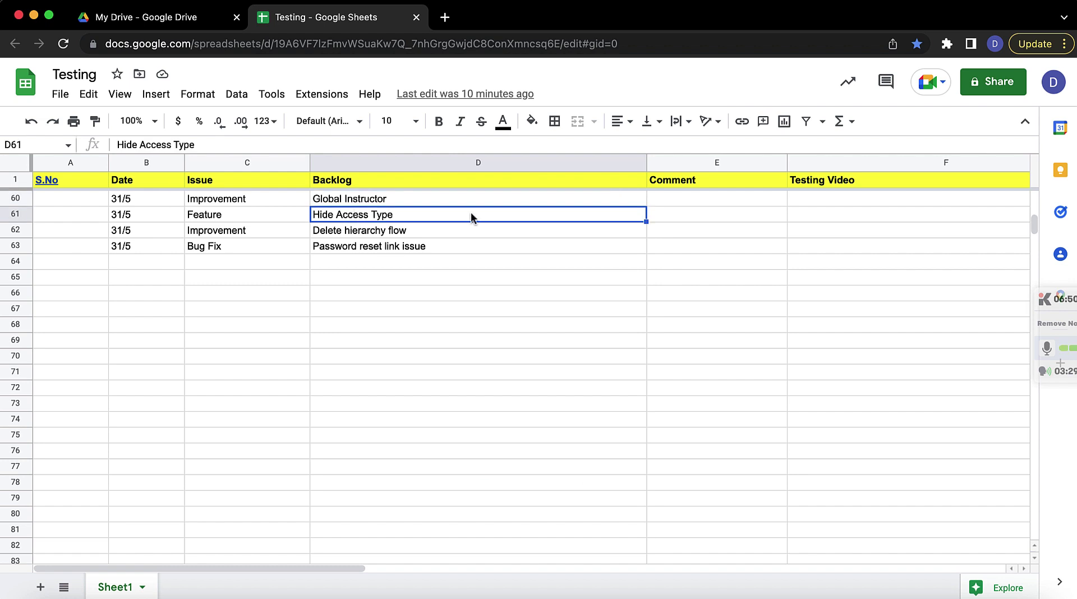
pyautogui.press('super+grave')
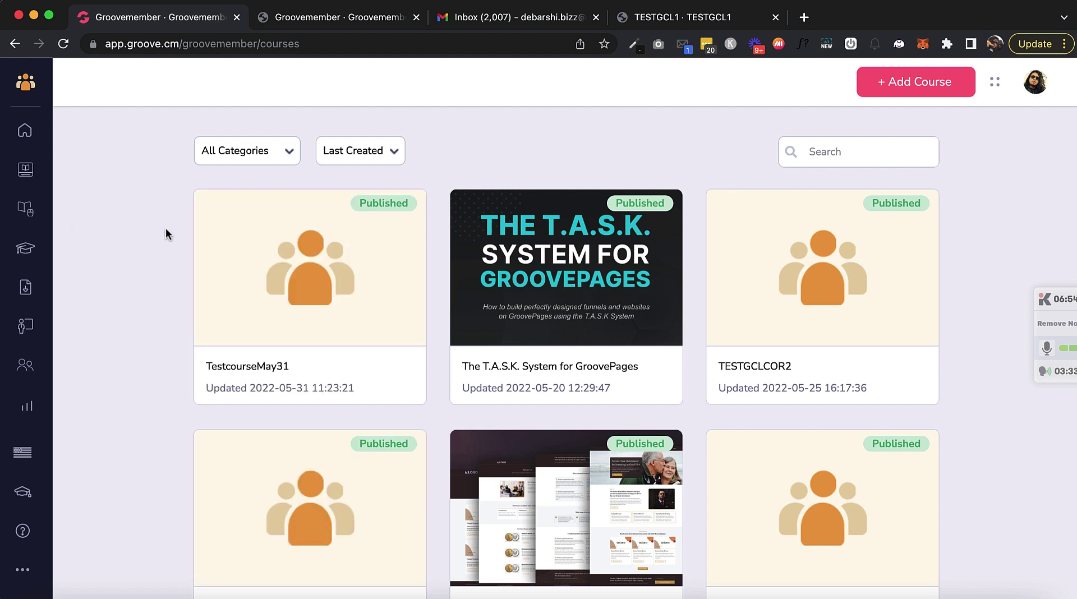
pyautogui.moveTo(324, 202)
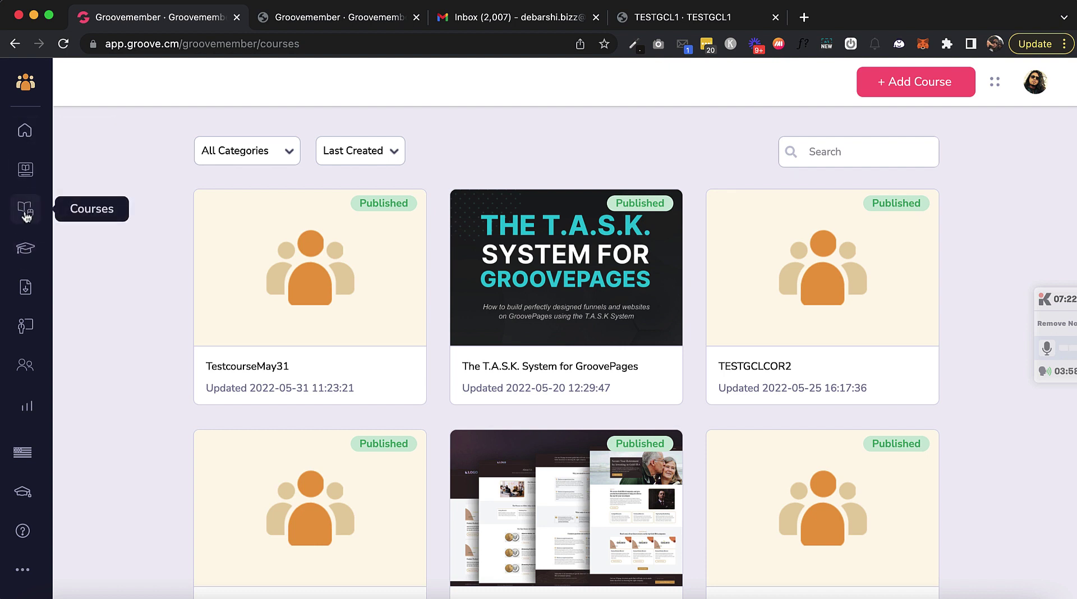
pyautogui.moveTo(273, 296)
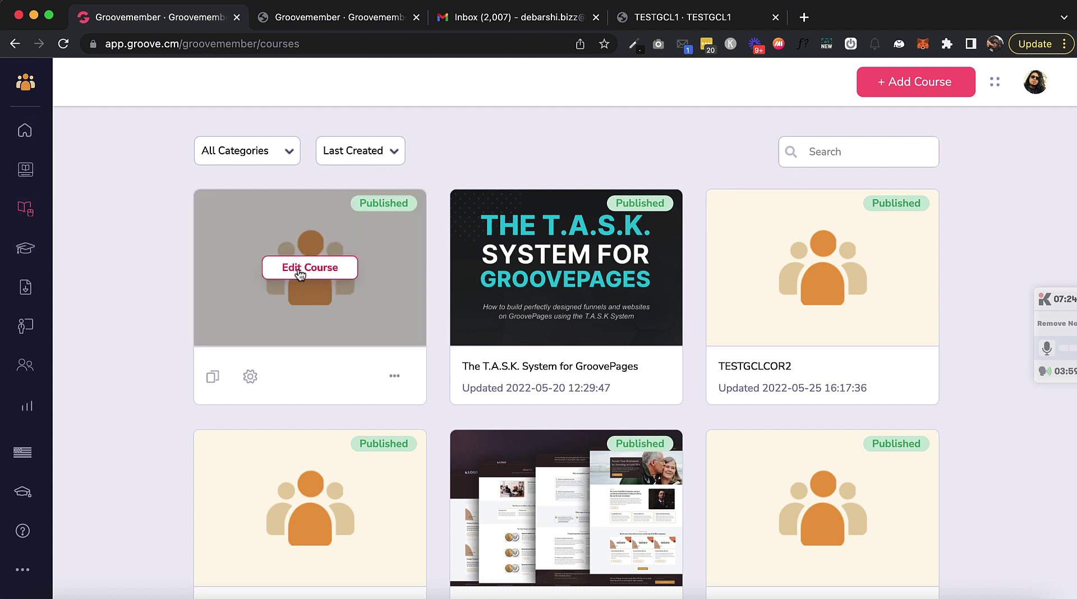
# Step: Open TestcourseMay31's outline and clone the Module with its lessons
pyautogui.click(302, 273)
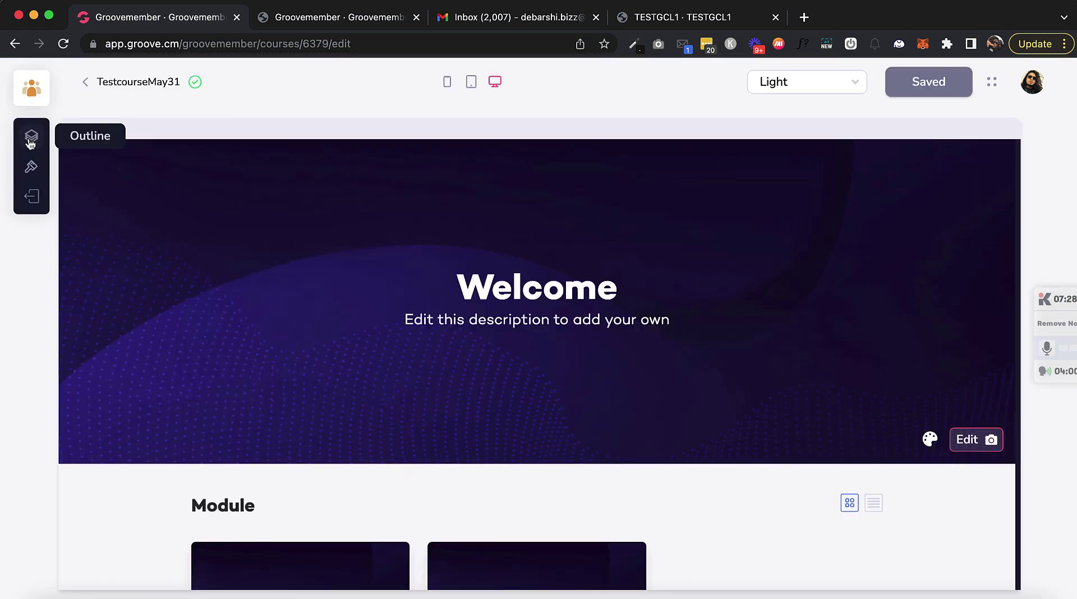
pyautogui.click(31, 137)
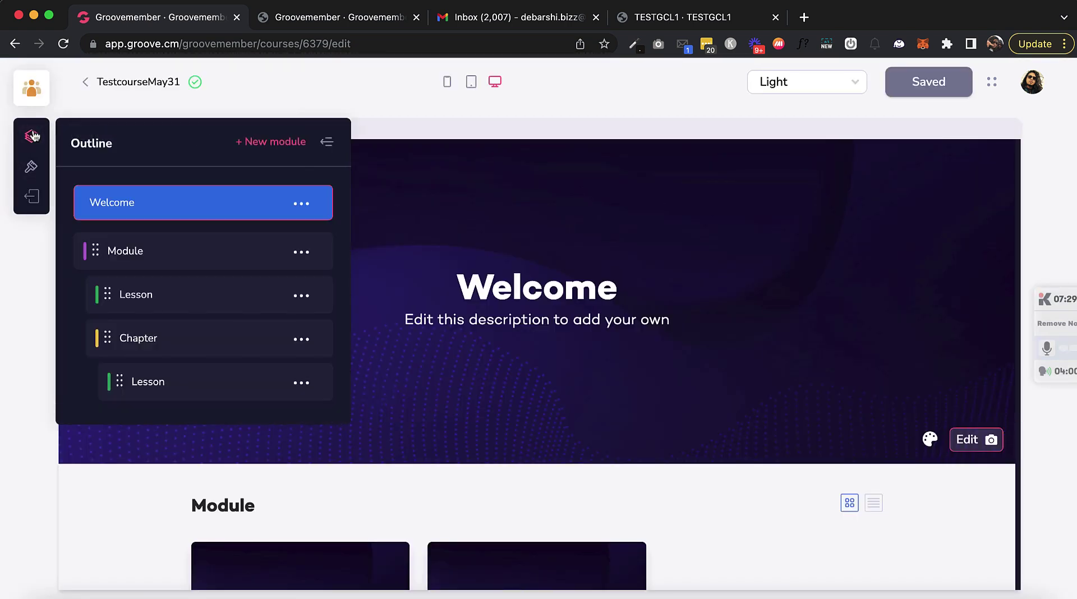
pyautogui.click(301, 253)
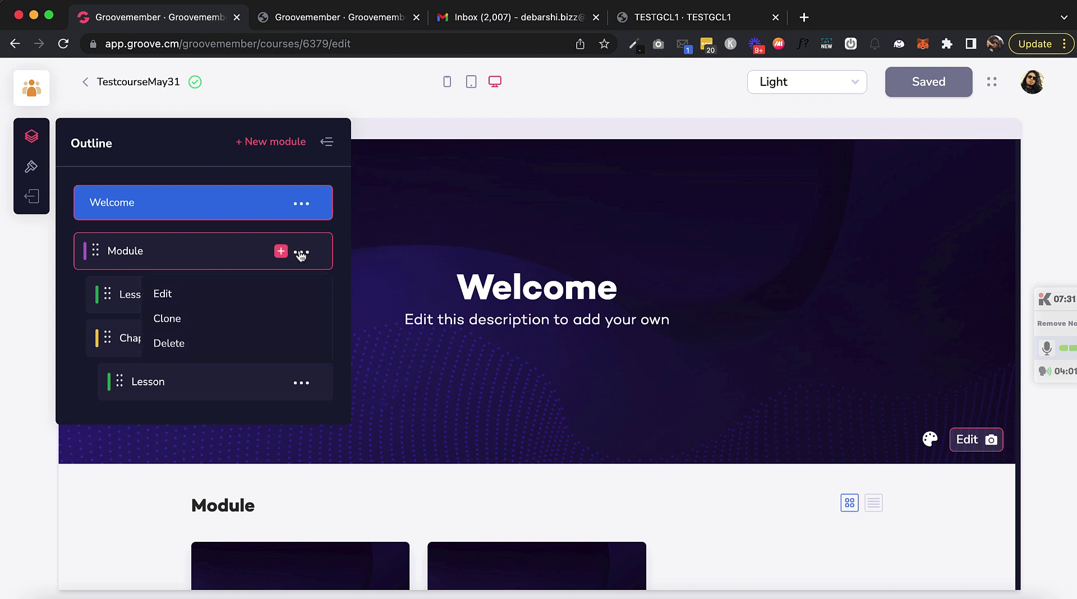
pyautogui.click(167, 322)
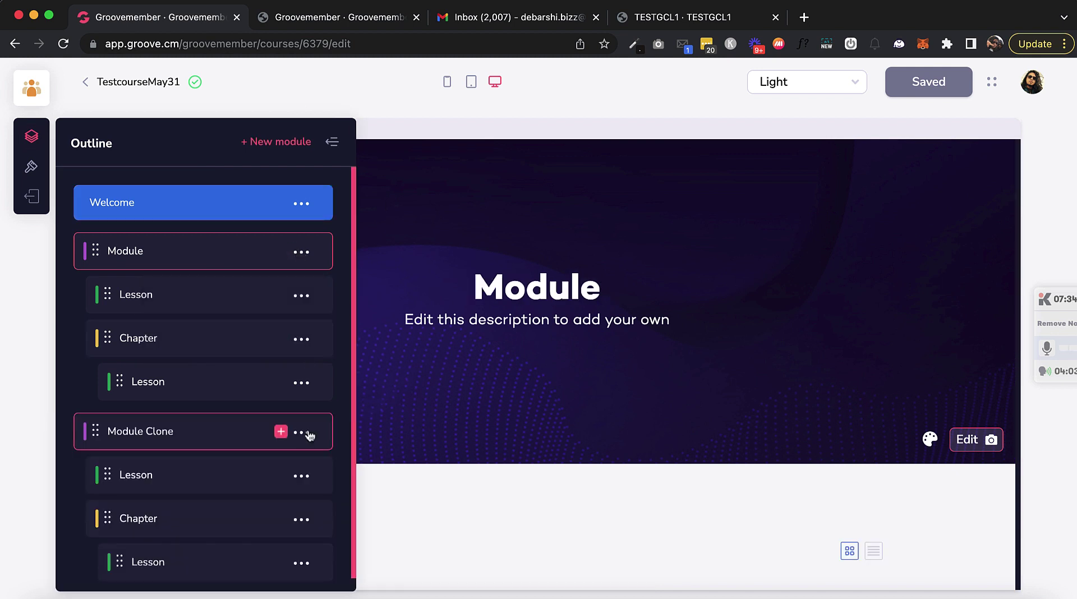
# Step: Rename the Module Clone to 'Module 2', save it, and hide the outline
pyautogui.click(299, 432)
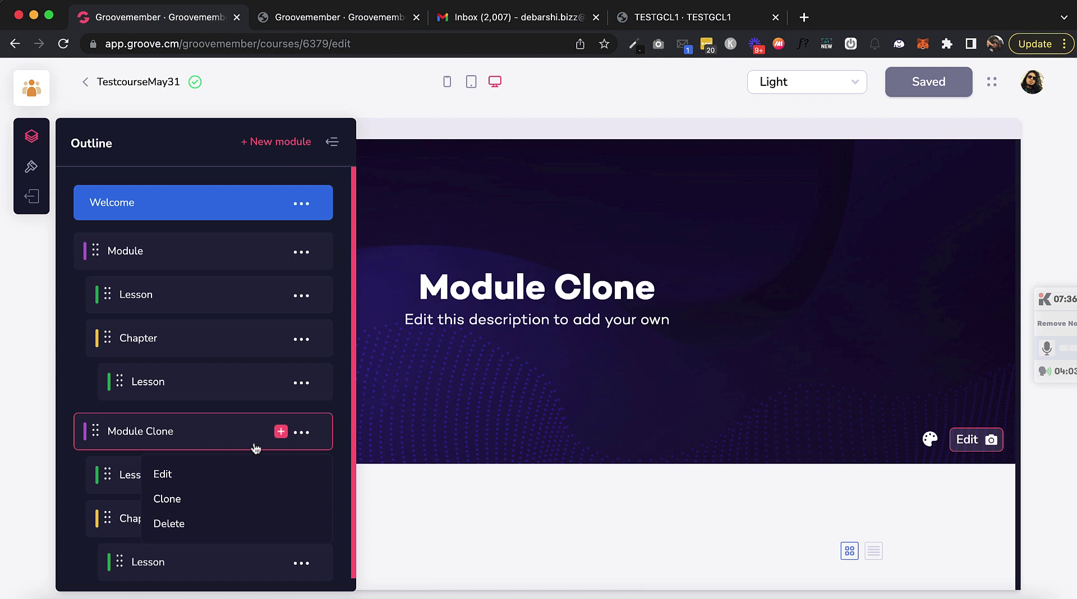
pyautogui.scroll(-1, 301, 436)
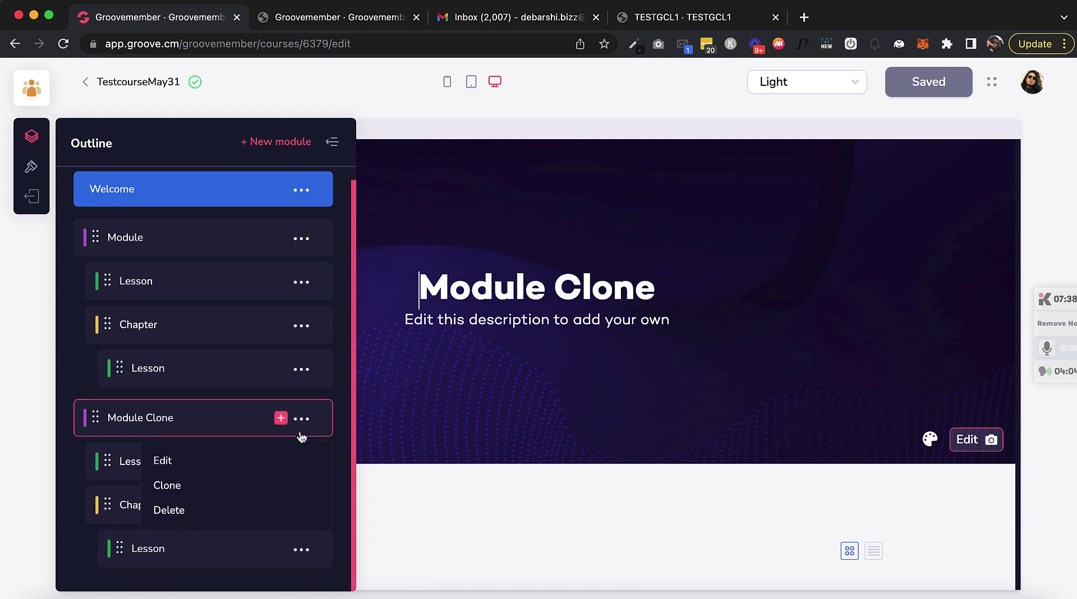
pyautogui.click(304, 421)
pyautogui.click(304, 424)
pyautogui.click(191, 461)
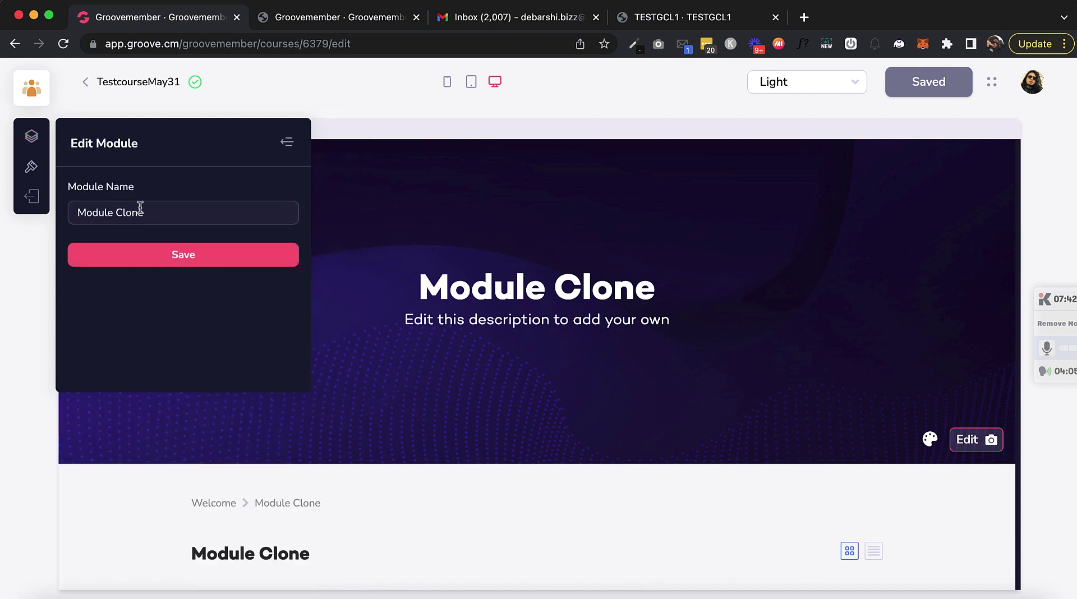
pyautogui.press('BackSpace')
pyautogui.press('BackSpace')
pyautogui.click(160, 260)
pyautogui.click(29, 359)
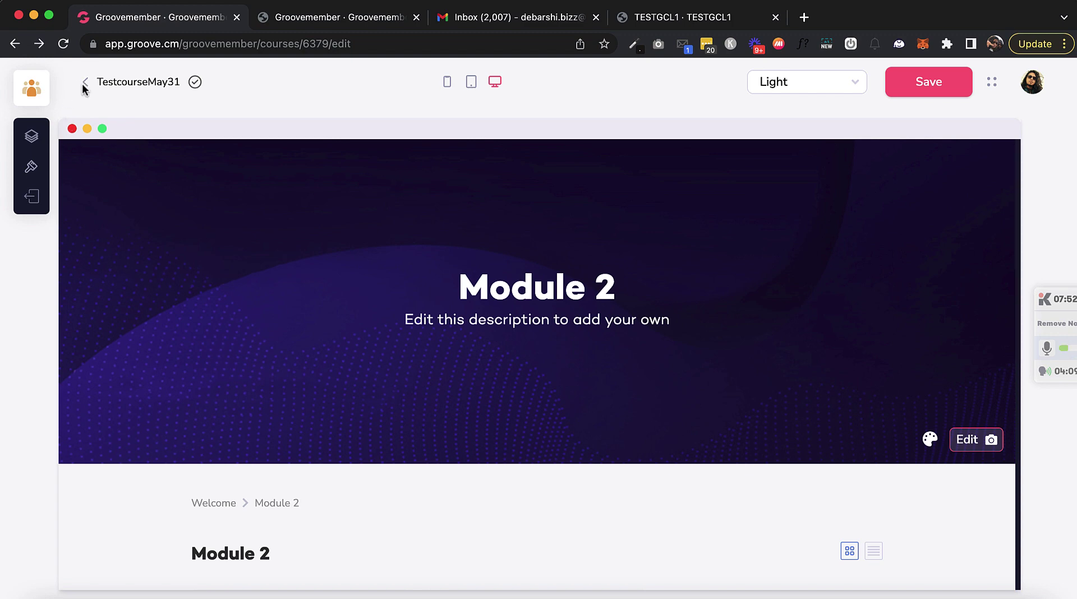
# Step: Open the TESTGCL1 membership and check its courses list still shows TestcourseMay31 as Live
pyautogui.click(85, 84)
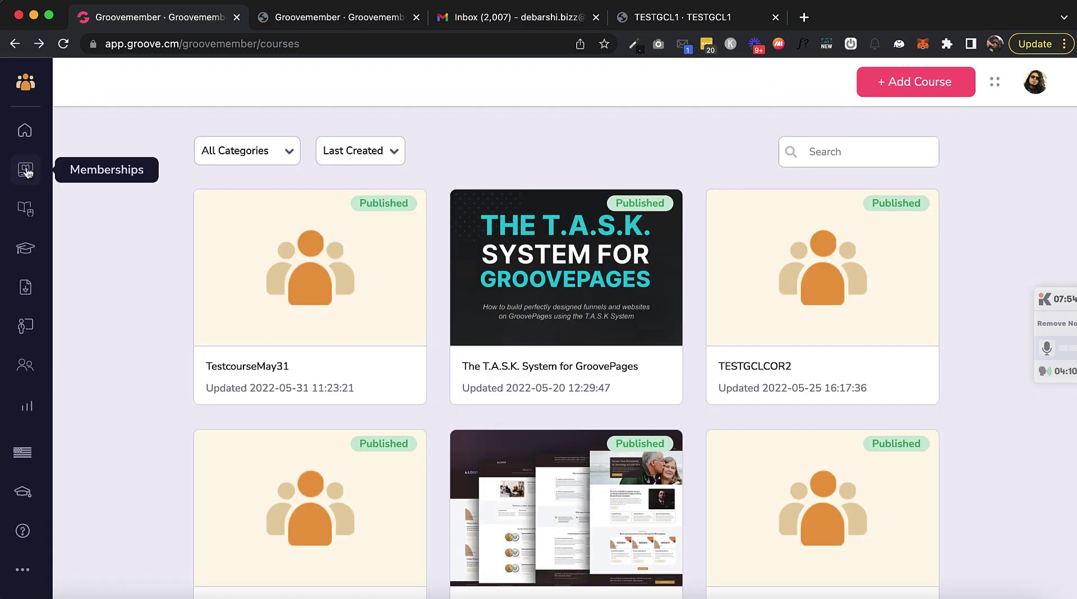
pyautogui.click(26, 170)
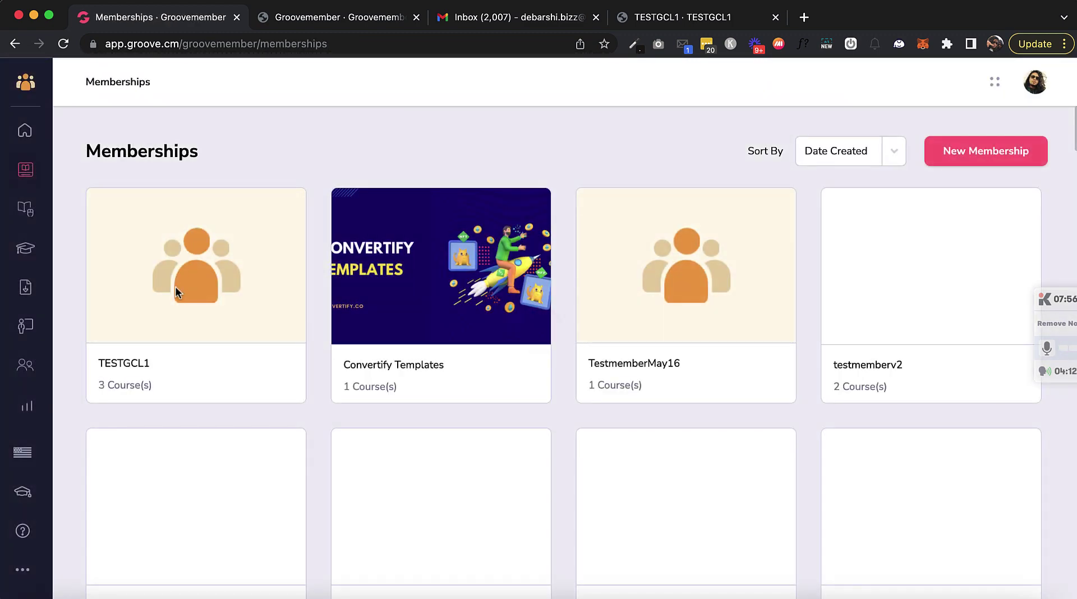
pyautogui.moveTo(200, 285)
pyautogui.click(195, 267)
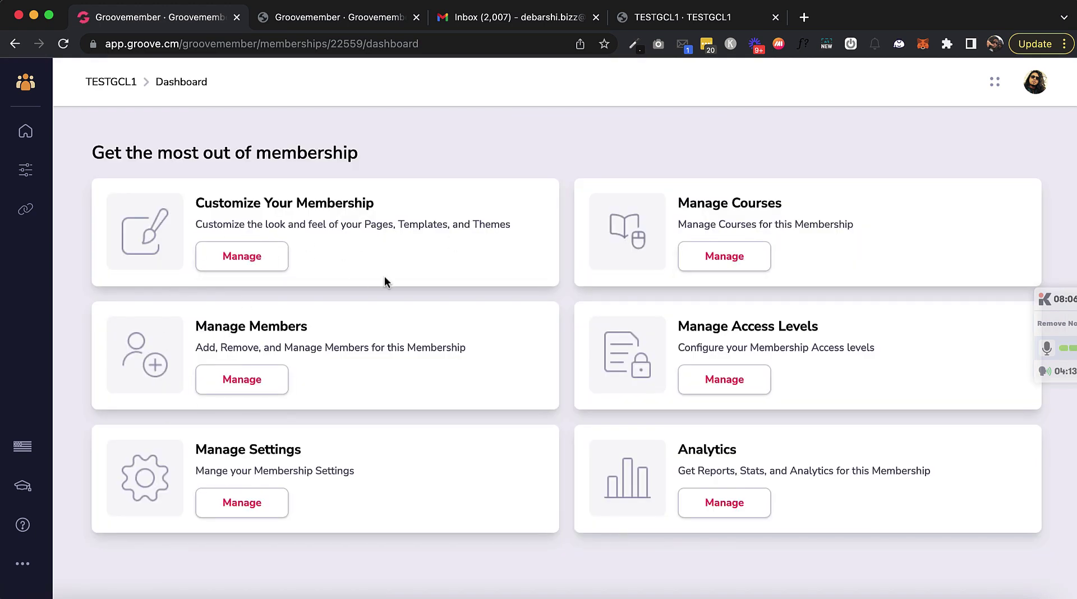
pyautogui.click(706, 261)
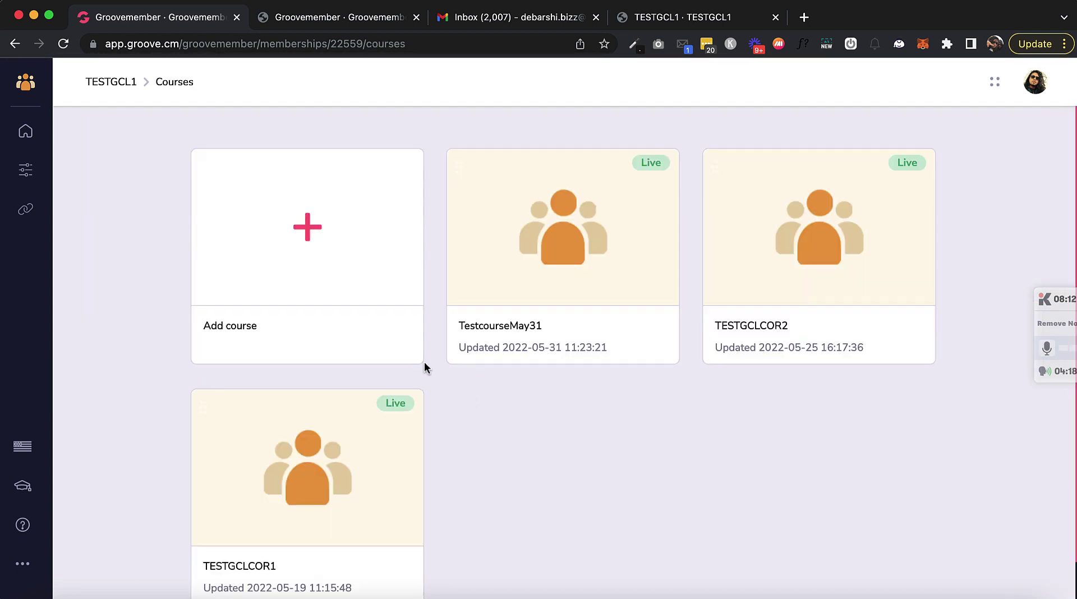
pyautogui.moveTo(510, 314)
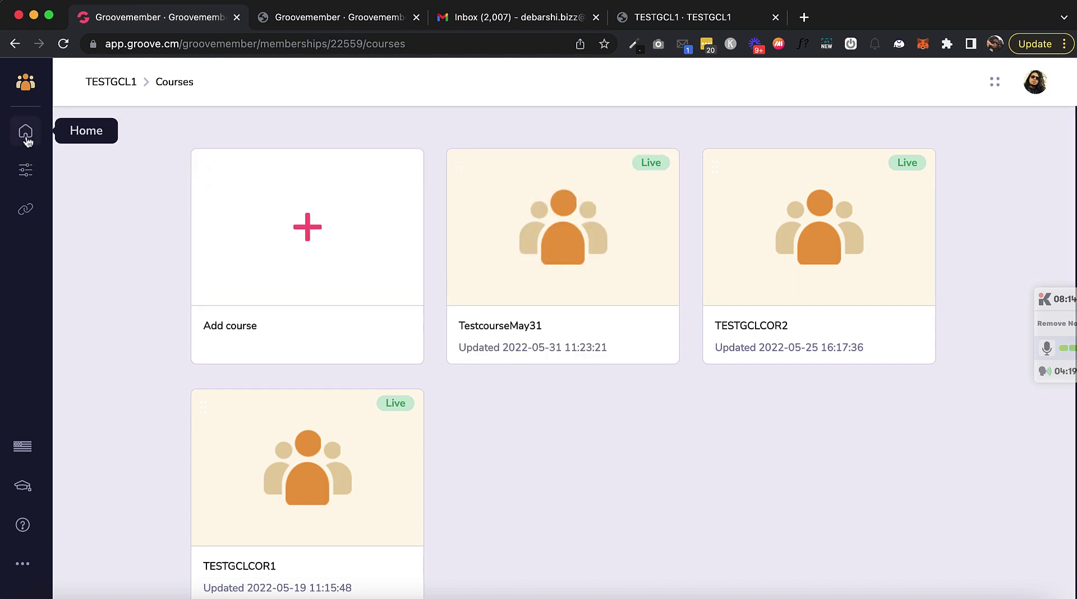
pyautogui.click(26, 174)
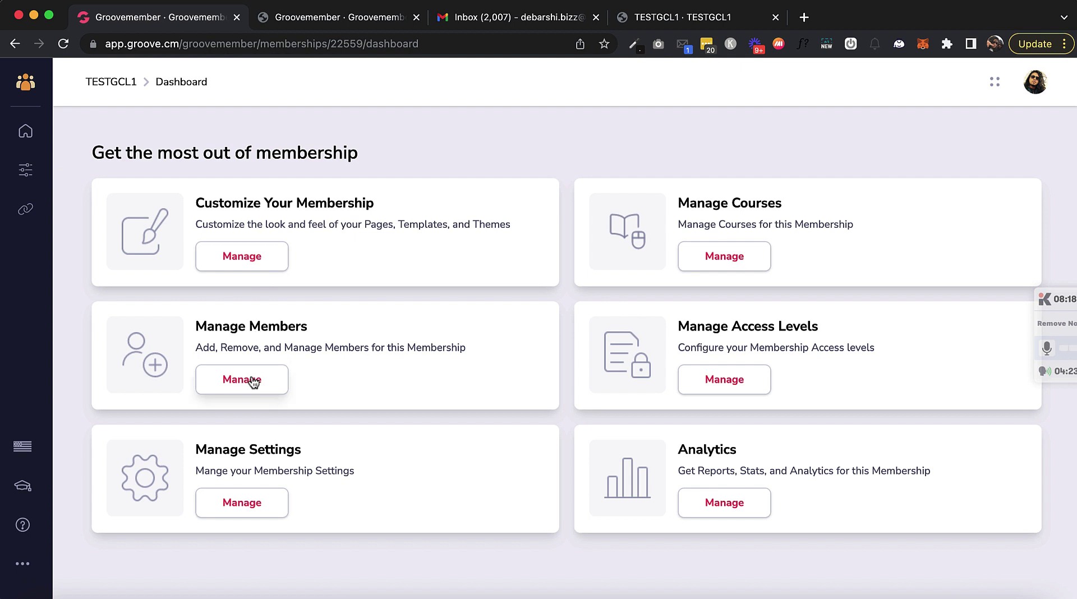
# Step: Remove the test2 access level from the TESTGCL1 member, keeping only test al1, and save
pyautogui.click(252, 379)
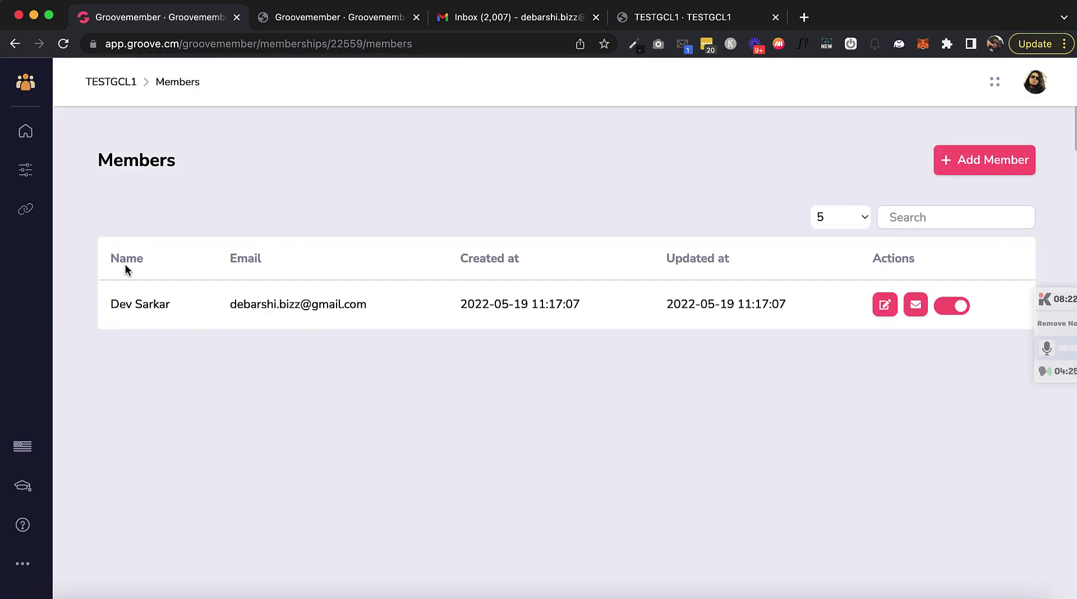
pyautogui.click(886, 305)
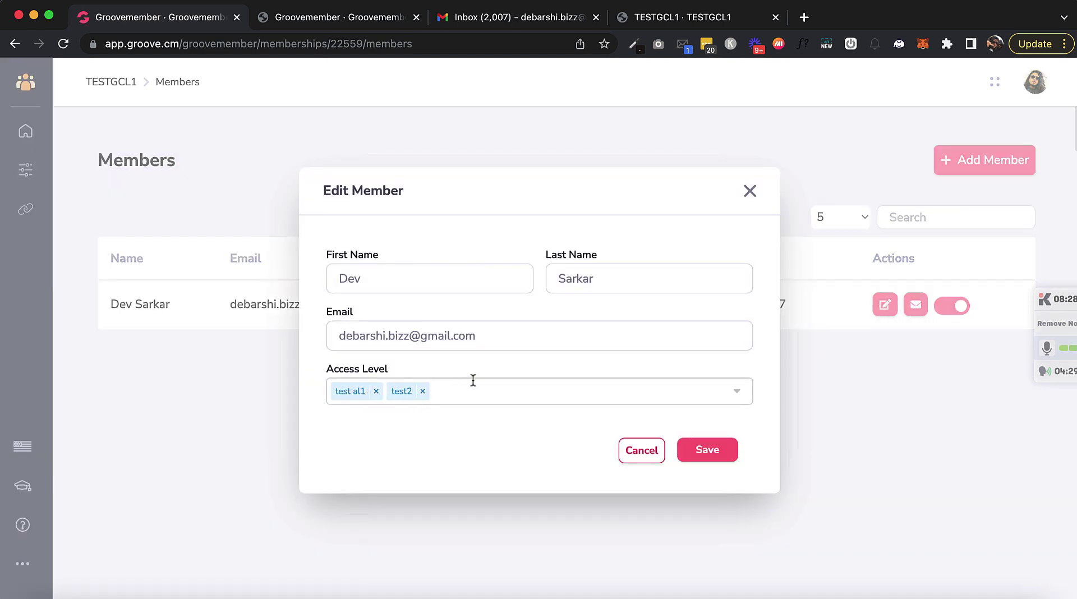
pyautogui.click(750, 193)
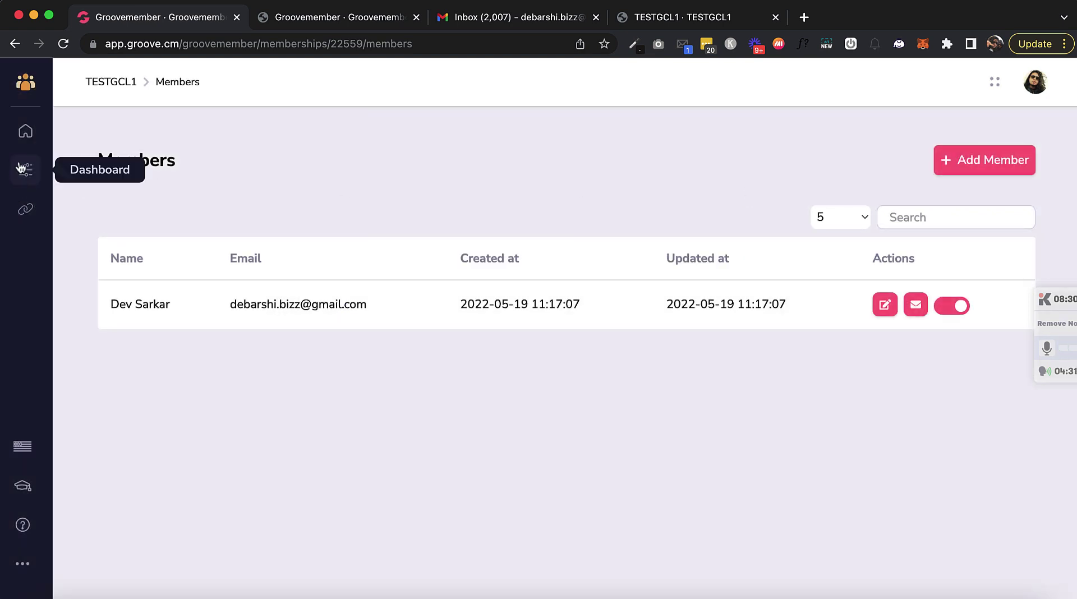
pyautogui.click(884, 305)
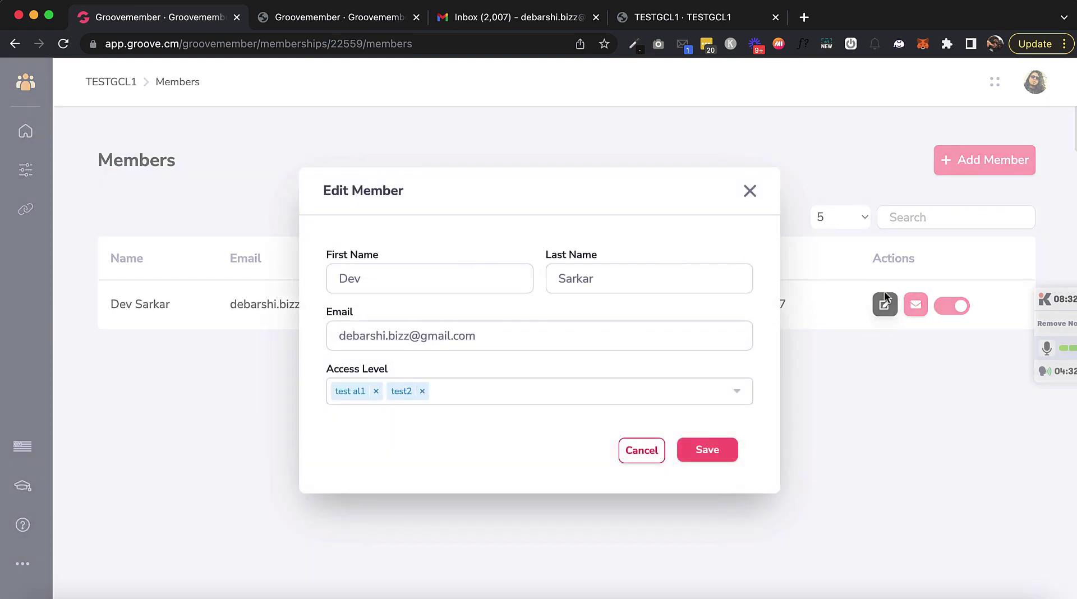
pyautogui.click(424, 391)
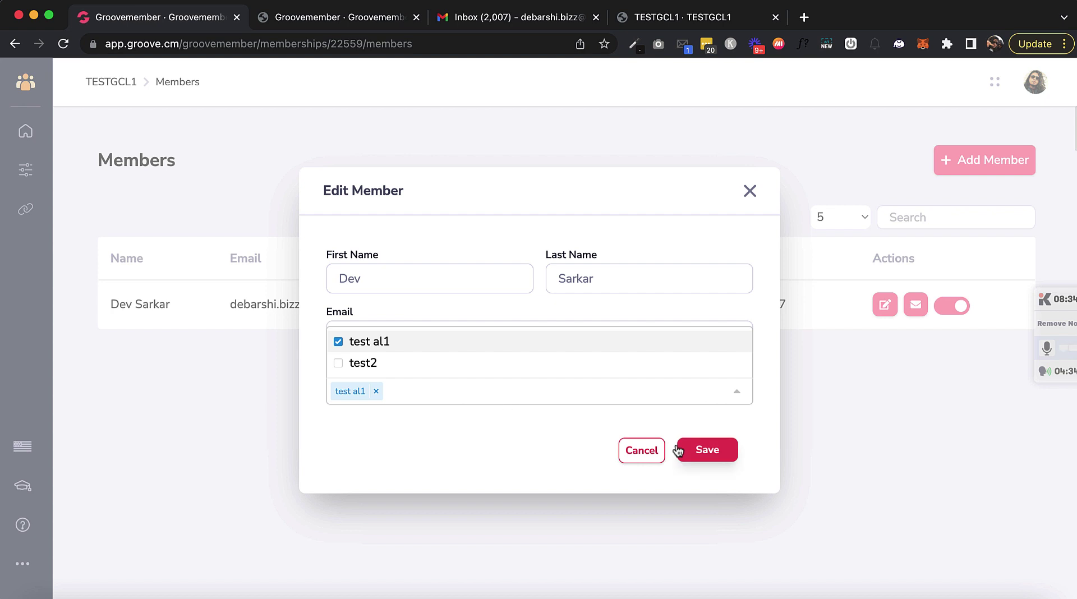
pyautogui.click(709, 453)
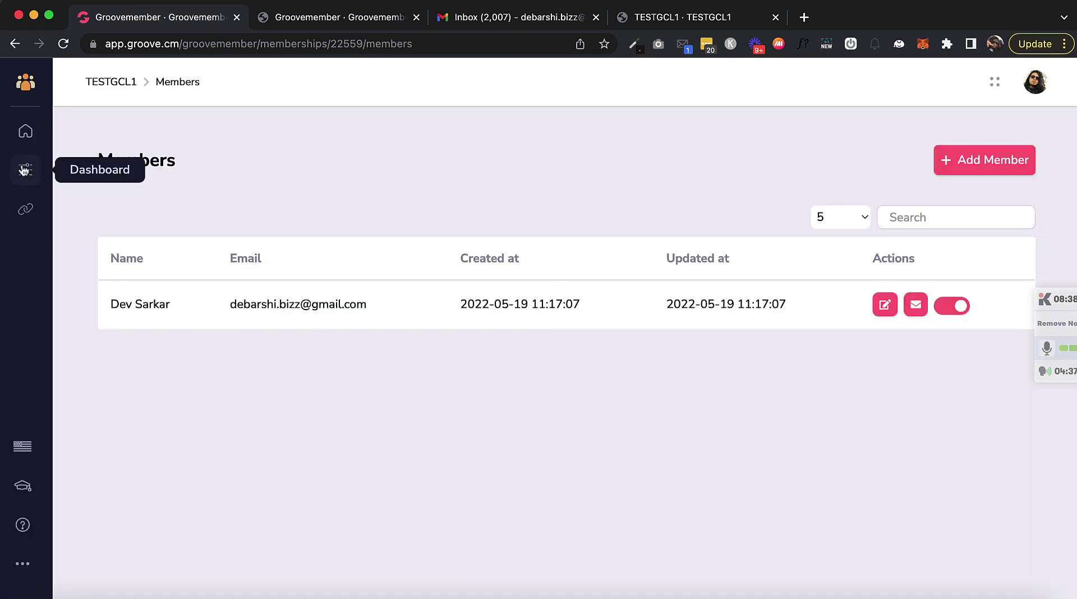
pyautogui.click(25, 170)
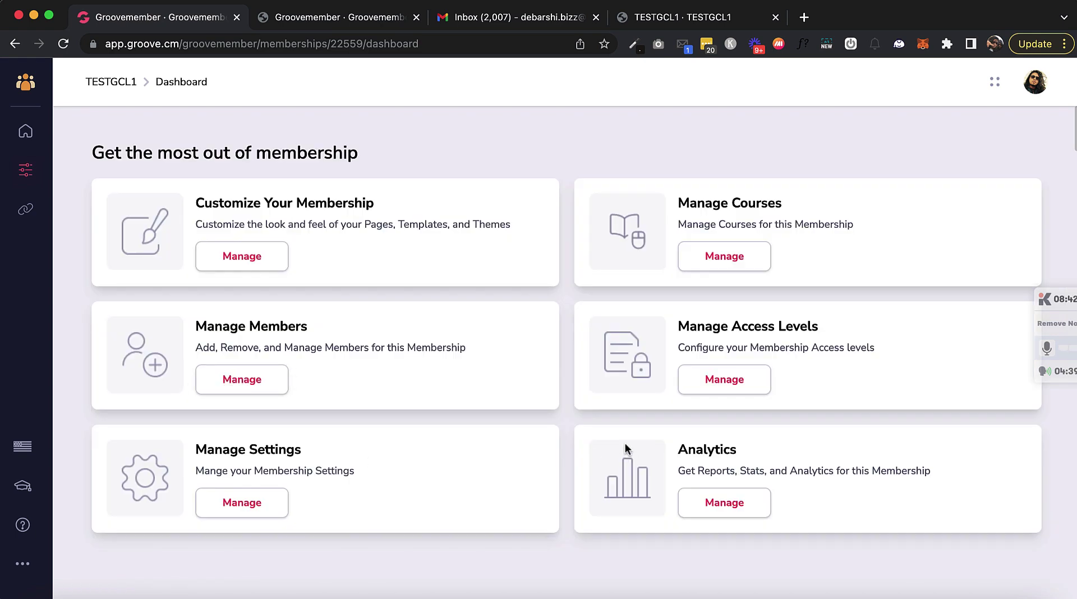
# Step: Add TestcourseMay31 as a course under the test al1 access level
pyautogui.click(750, 380)
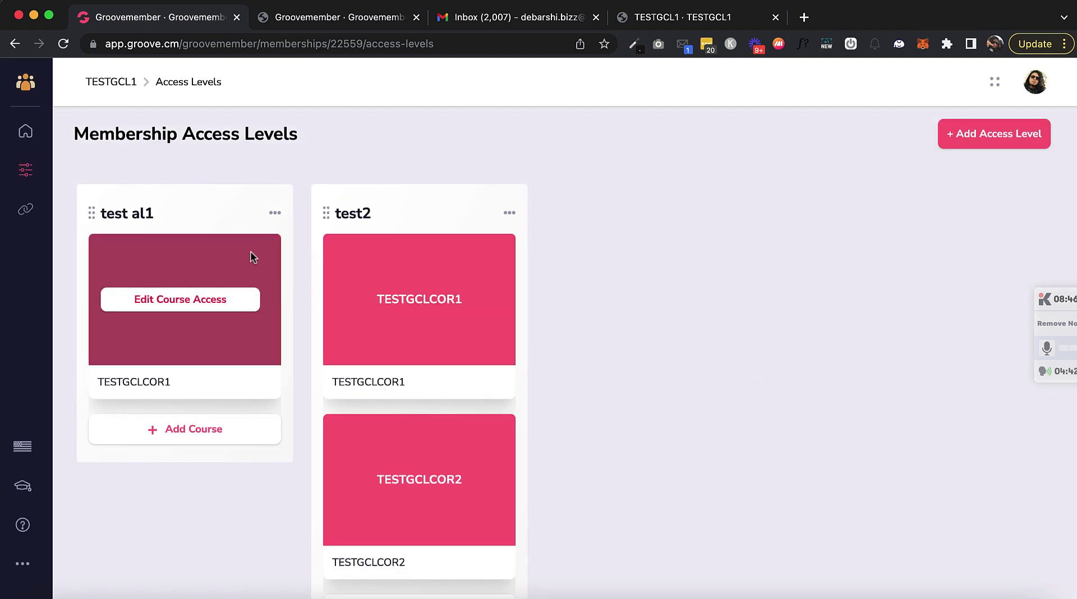
pyautogui.click(173, 430)
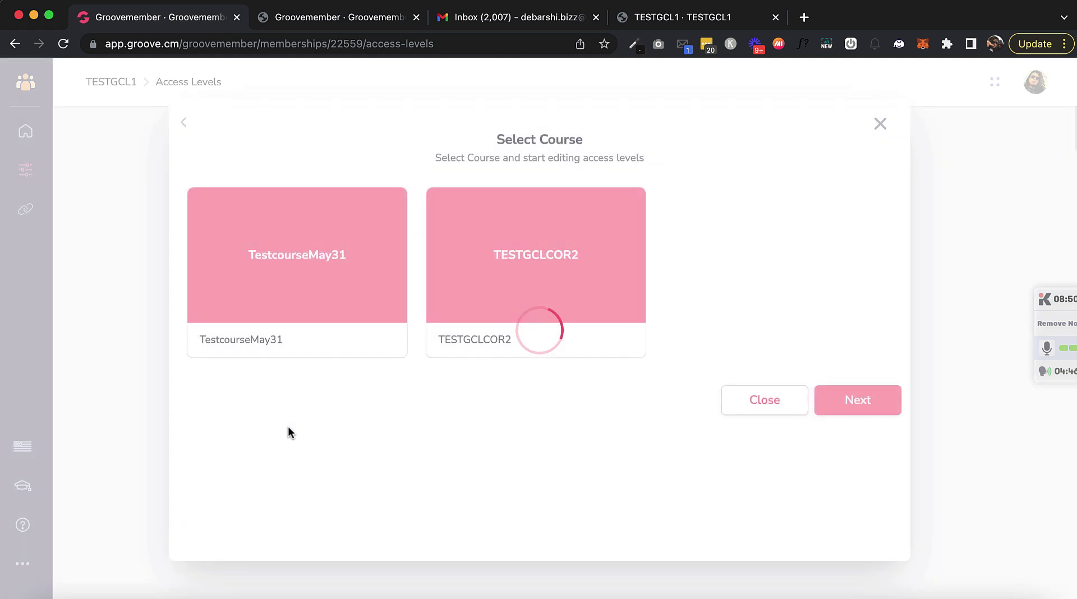
pyautogui.click(301, 254)
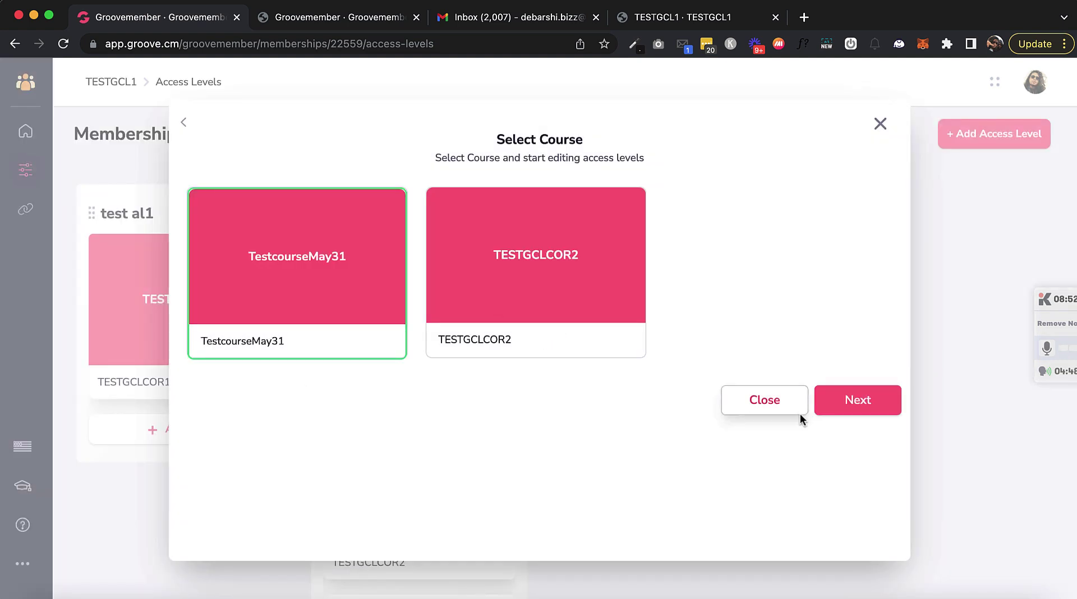
pyautogui.click(851, 400)
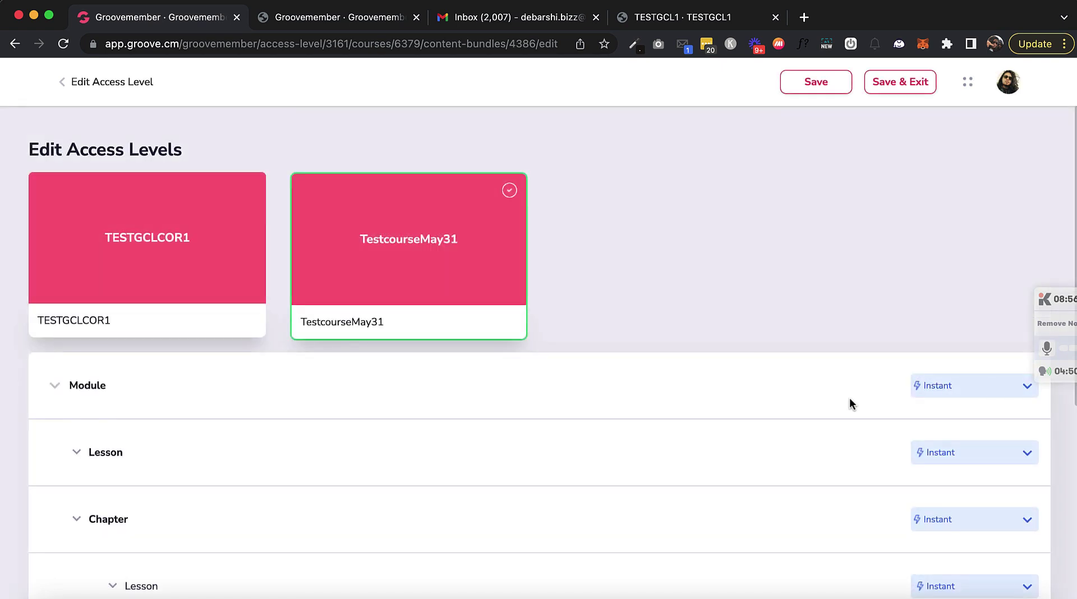
# Step: Keep Module 2 instantly available but set its Chapter to Hide, then save and exit
pyautogui.scroll(-5, 849, 403)
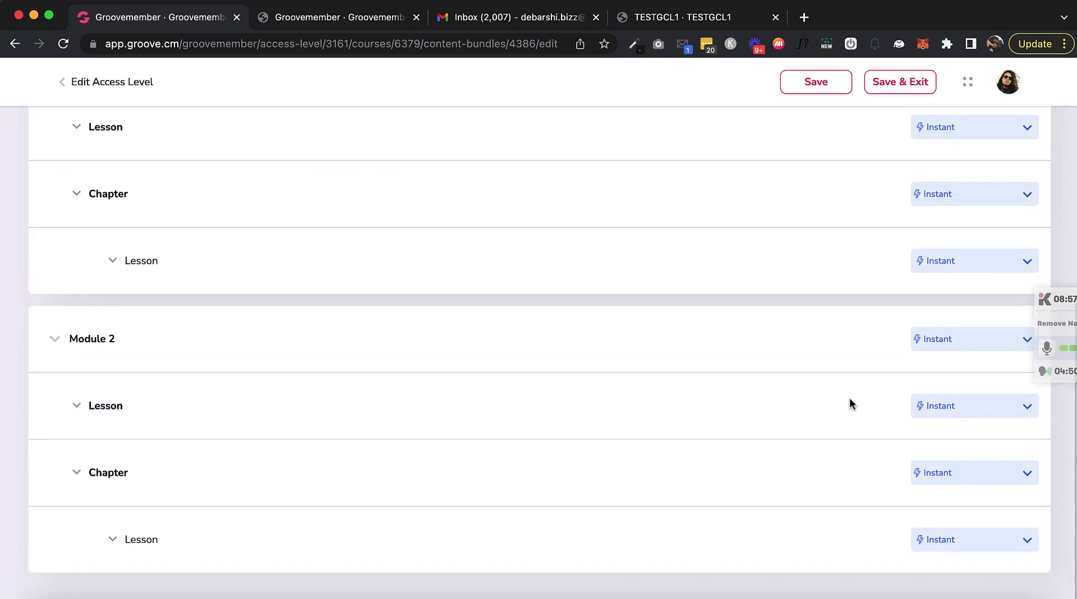
pyautogui.click(974, 340)
pyautogui.click(956, 467)
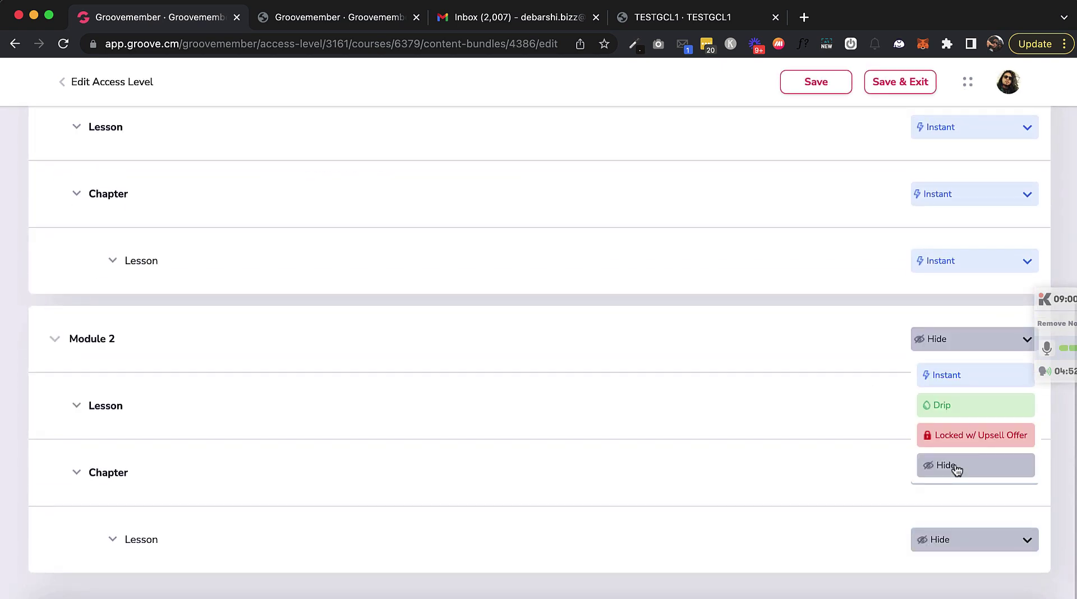
pyautogui.click(778, 310)
pyautogui.scroll(2, 902, 502)
pyautogui.scroll(-2, 902, 499)
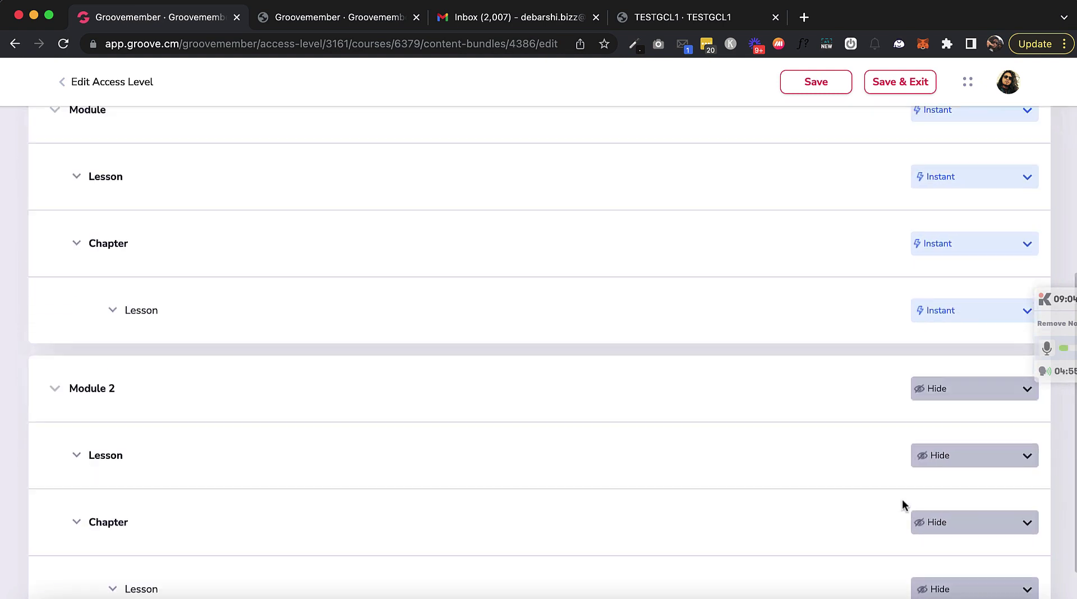
pyautogui.click(972, 340)
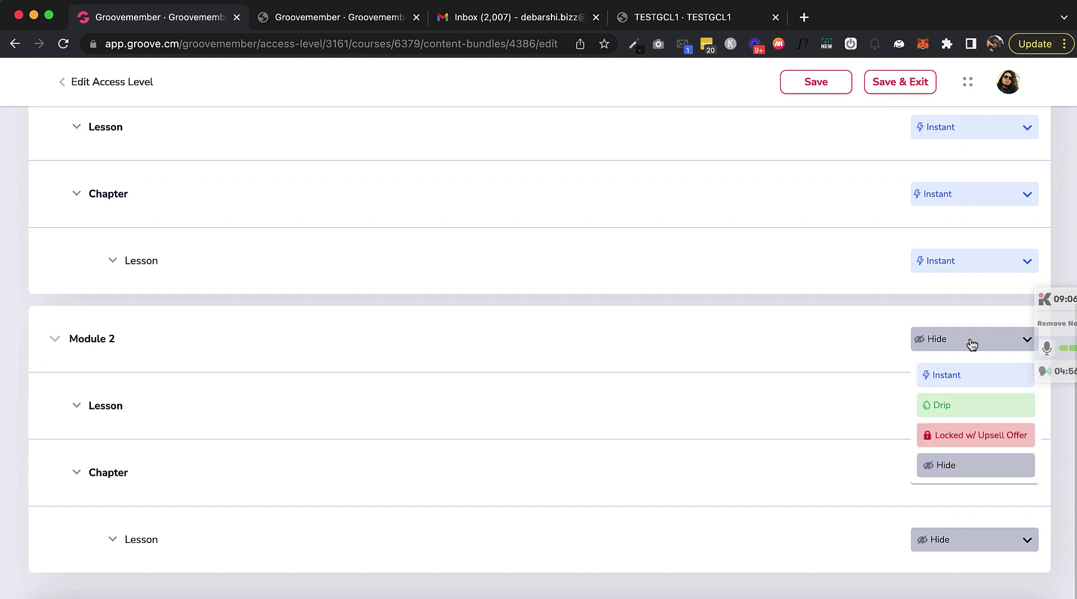
pyautogui.click(957, 376)
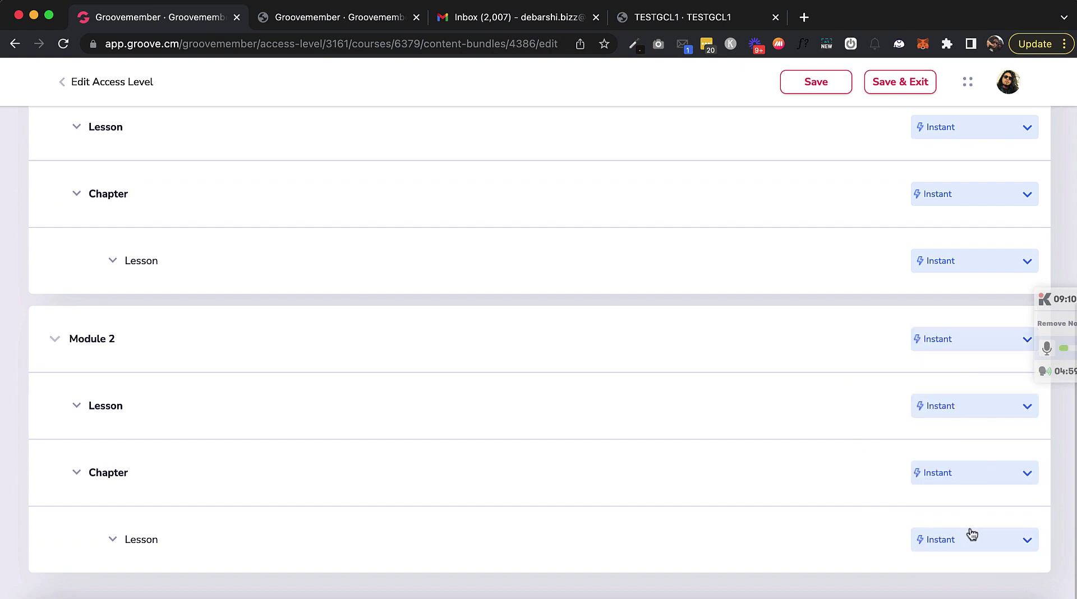
pyautogui.click(958, 476)
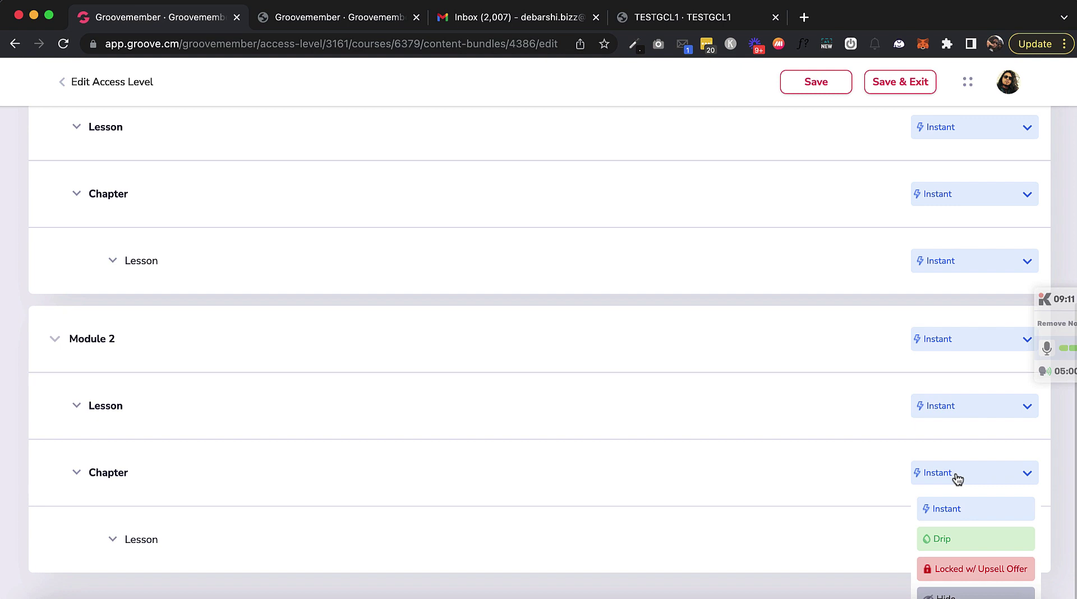
pyautogui.click(944, 595)
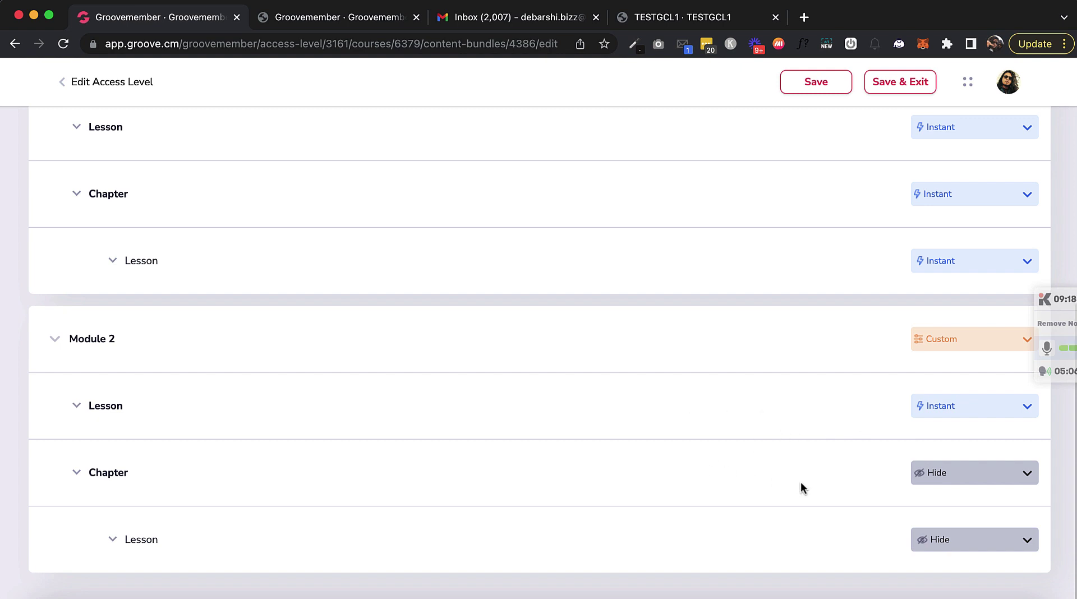
pyautogui.scroll(5, 809, 302)
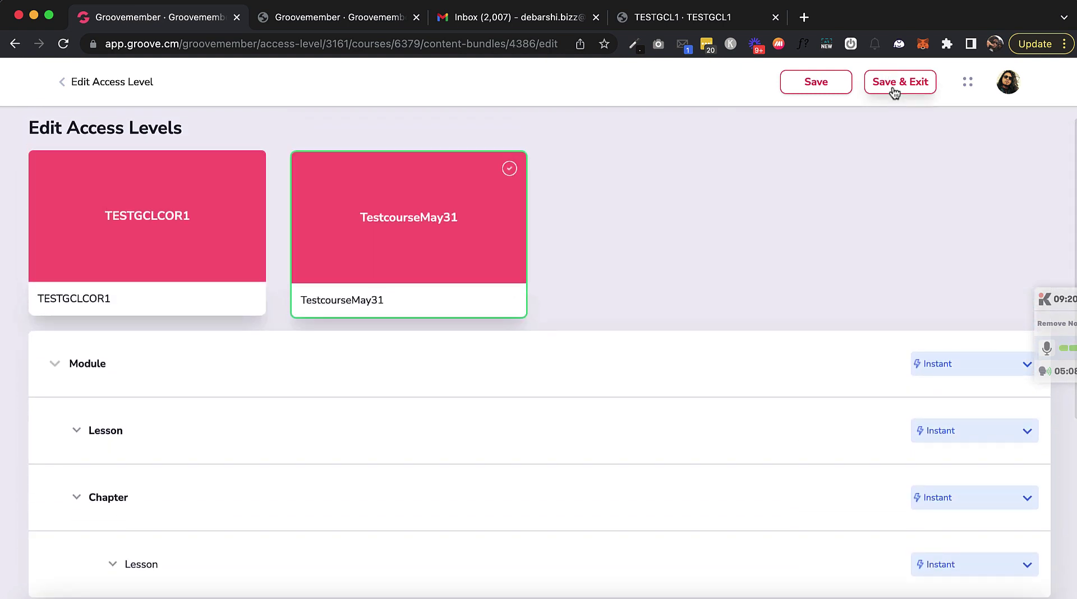
pyautogui.click(894, 83)
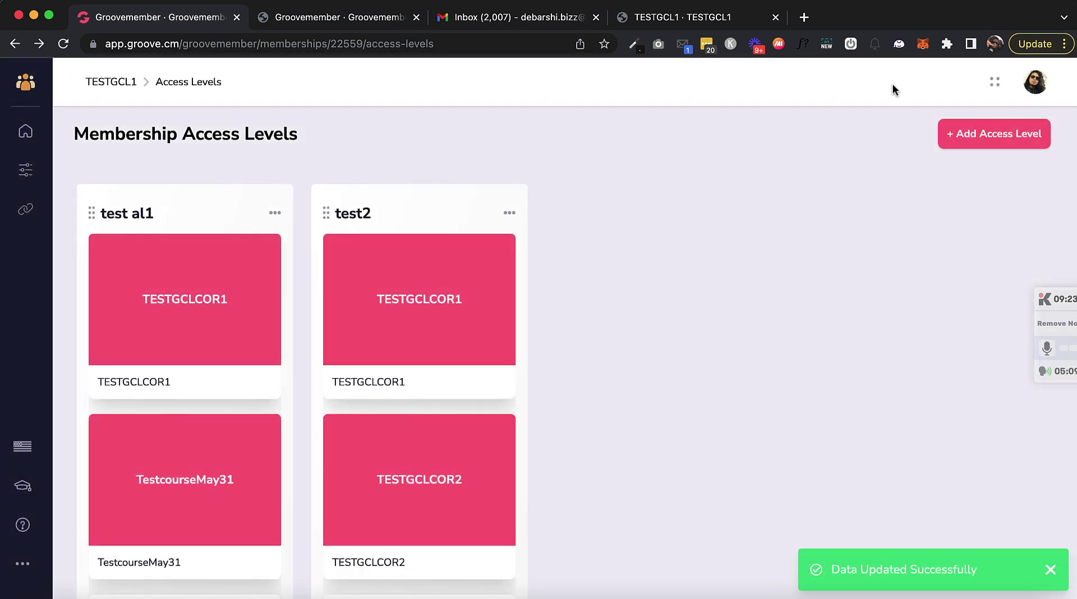
# Step: Go back to the TESTGCL1 members list and review the member's access details
pyautogui.moveTo(352, 303)
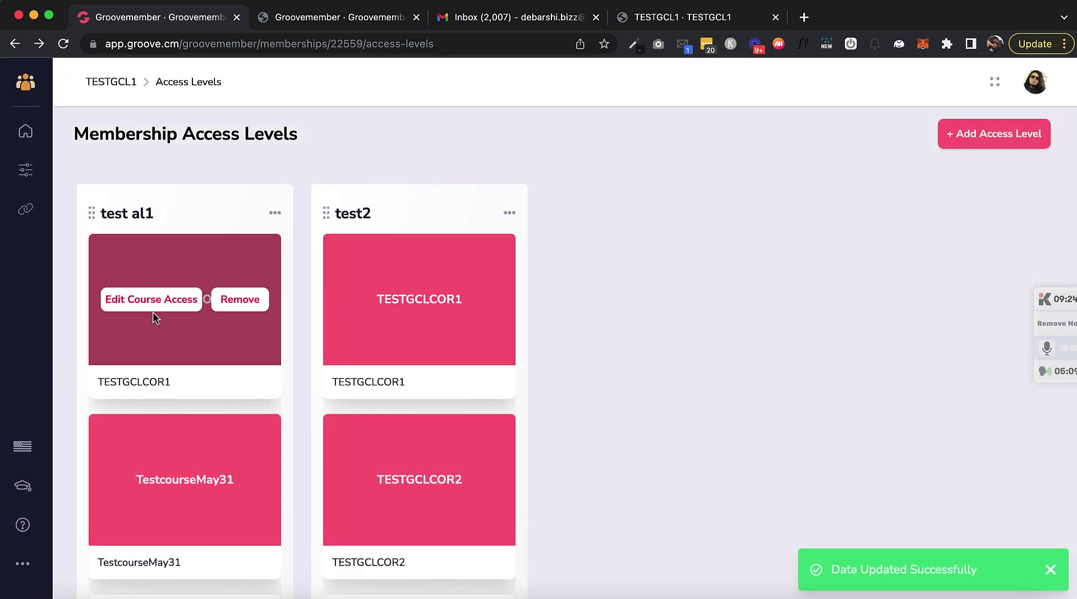
pyautogui.moveTo(123, 264)
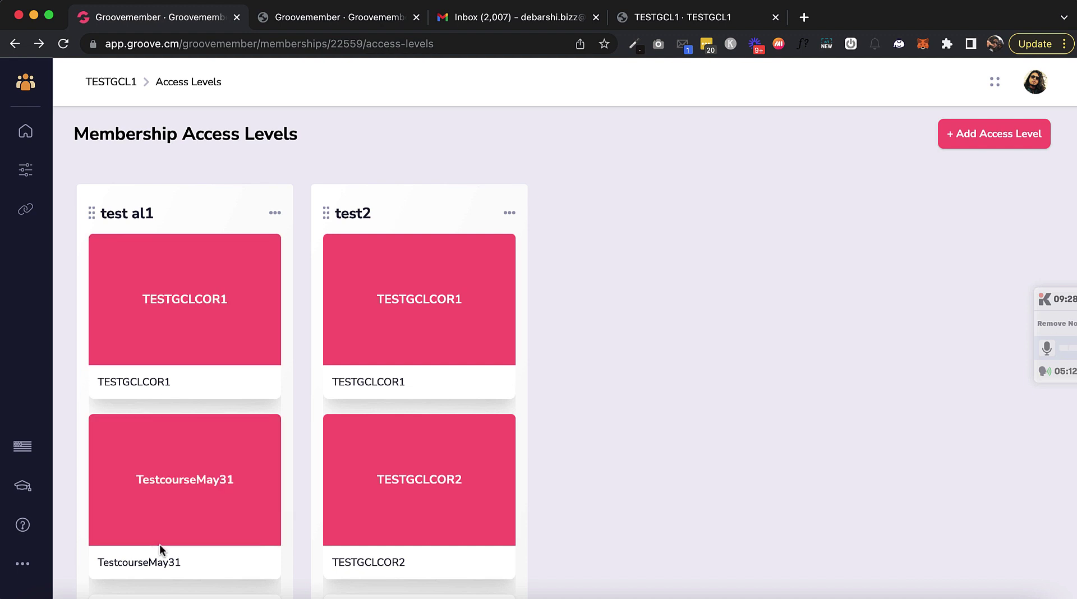
pyautogui.click(25, 170)
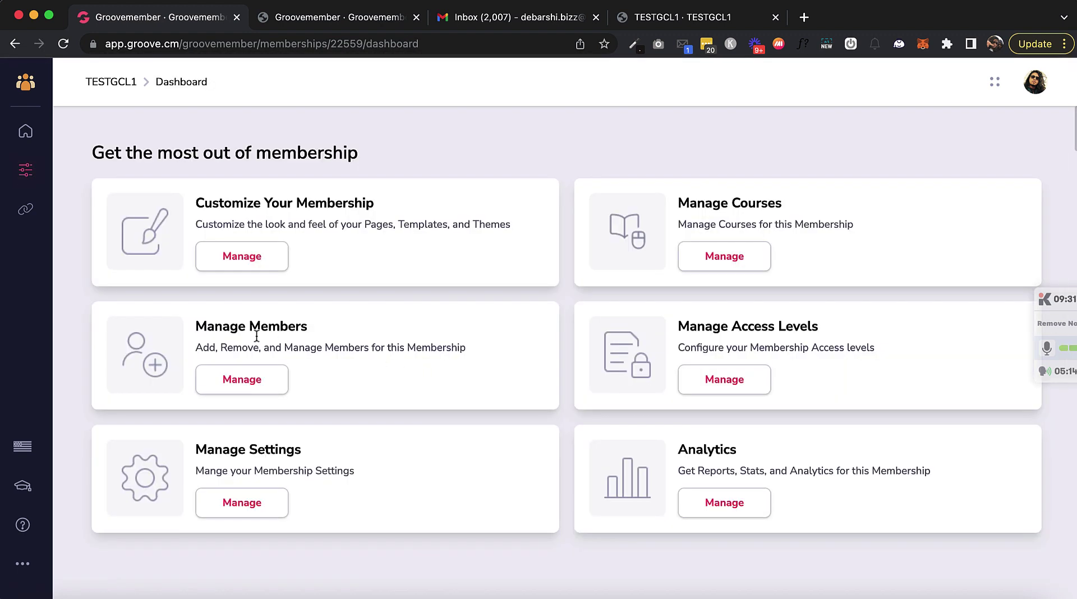
pyautogui.click(241, 379)
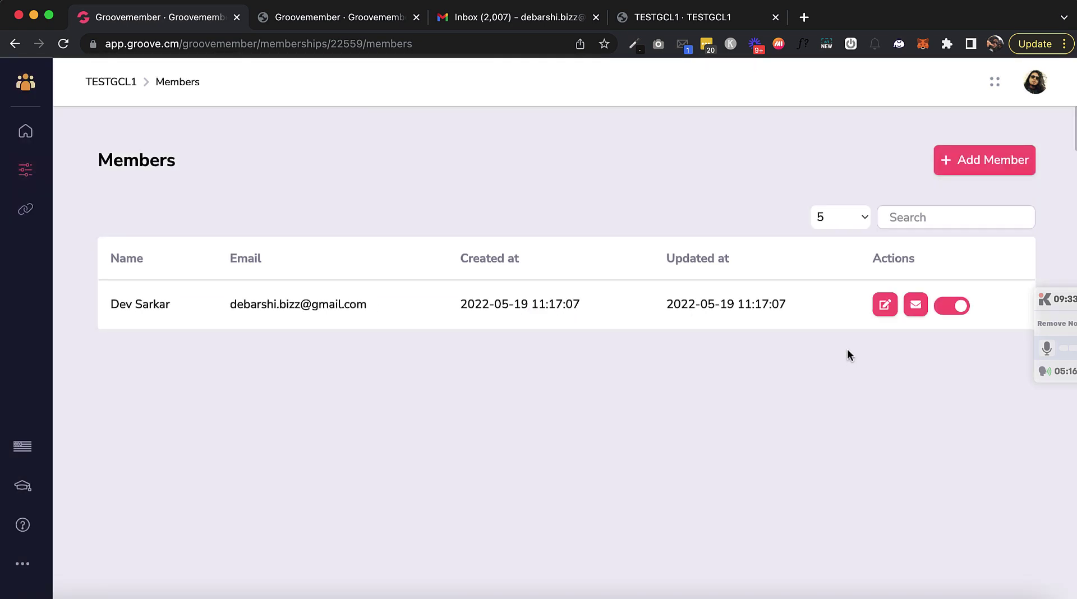
pyautogui.click(882, 308)
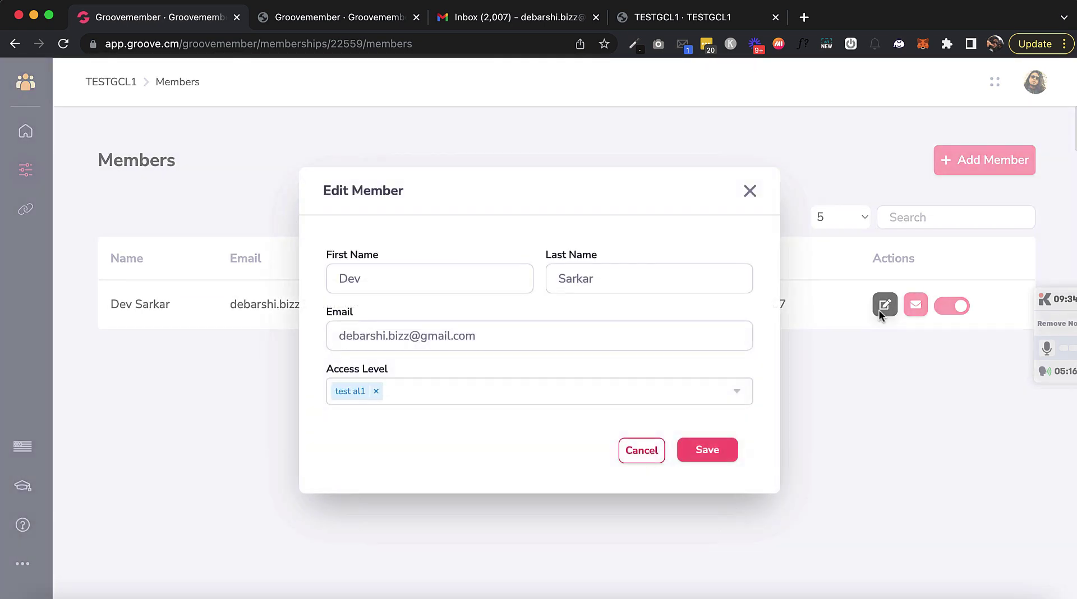
pyautogui.click(750, 194)
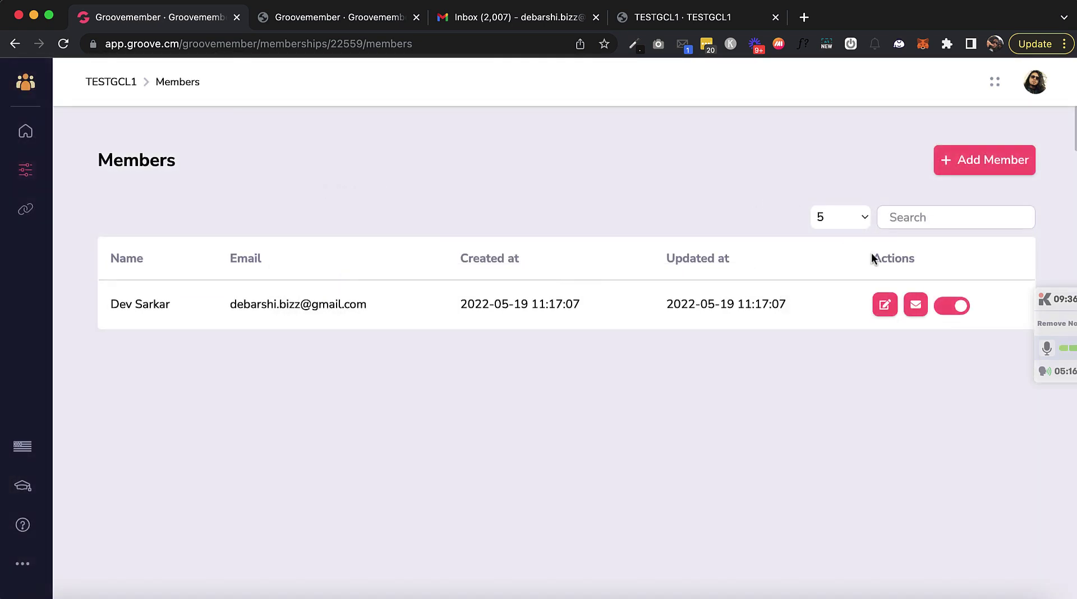
# Step: Email the member their login credentials and select the login details in the welcome email
pyautogui.click(916, 304)
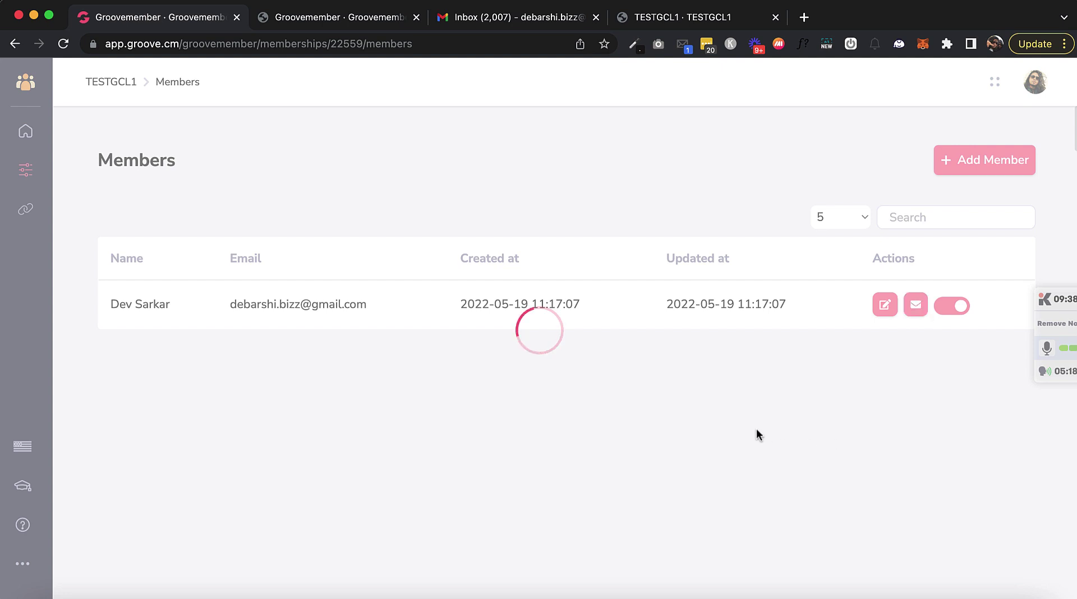
pyautogui.moveTo(608, 344); pyautogui.dragTo(554, 325)
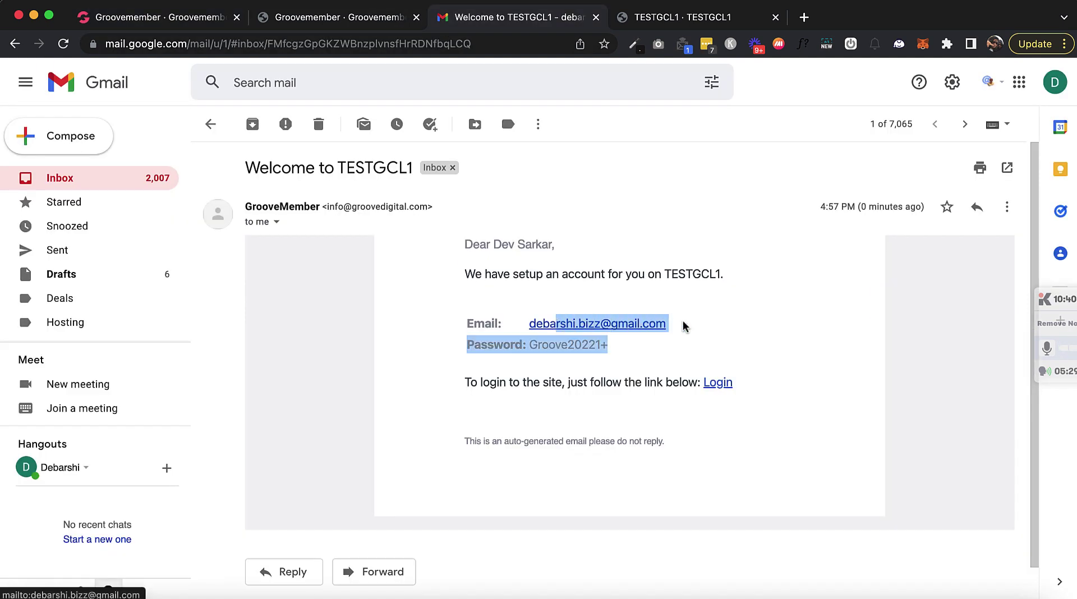
pyautogui.moveTo(685, 325); pyautogui.dragTo(659, 323)
# Step: Sign in to the member site in the private window with the test member's saved email
pyautogui.click(544, 294)
pyautogui.press('super+grave')
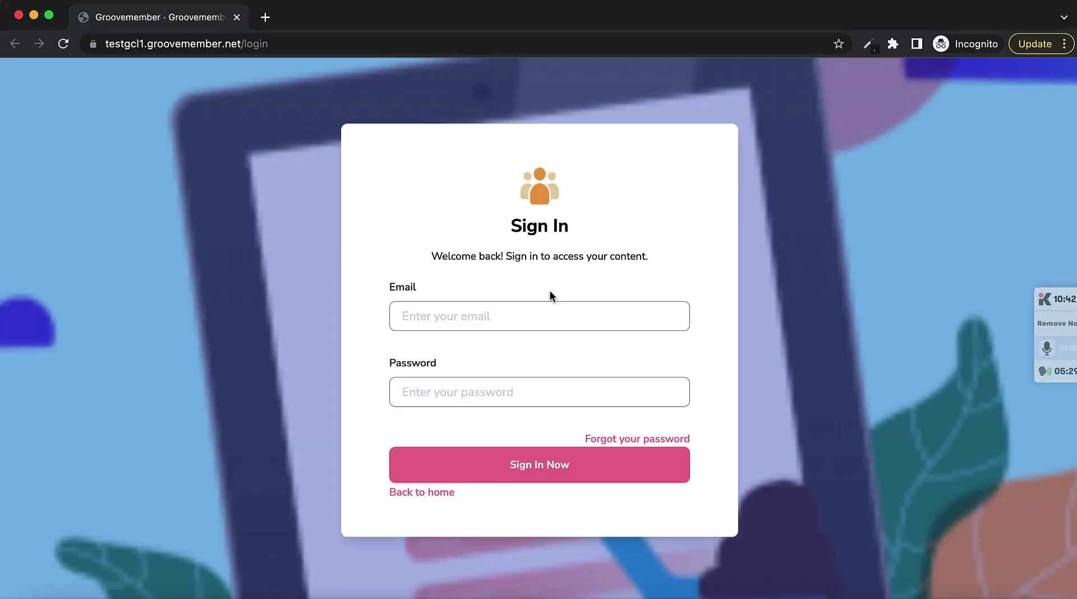
pyautogui.click(418, 309)
pyautogui.write('debar')
pyautogui.click(539, 342)
pyautogui.click(503, 465)
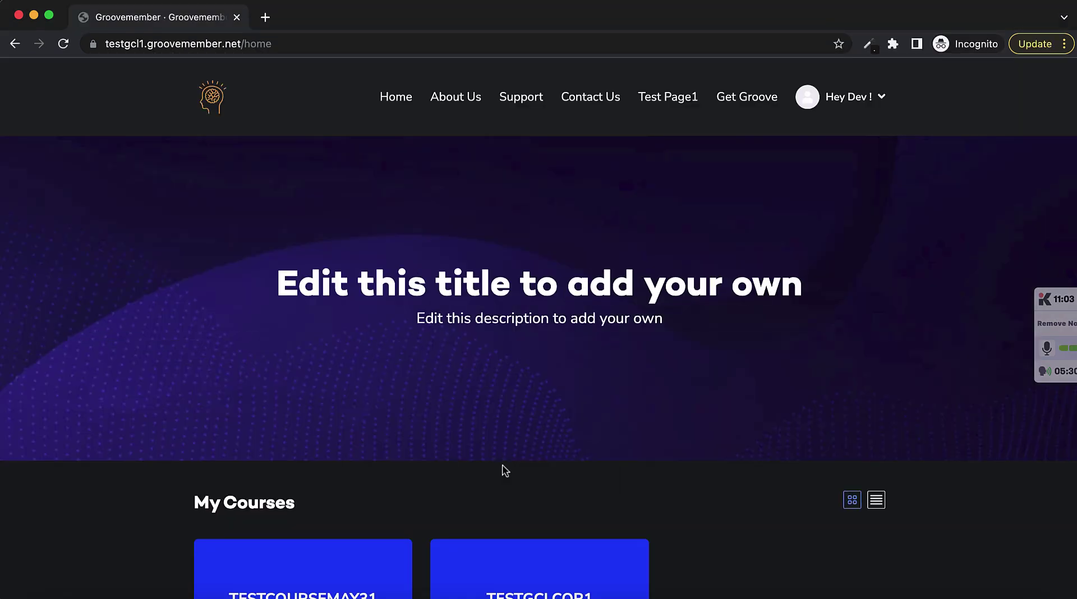
# Step: Open TestcourseMay31 on the member site and screenshot the 'Something went wrong!' error before dismissing it
pyautogui.scroll(-5, 505, 470)
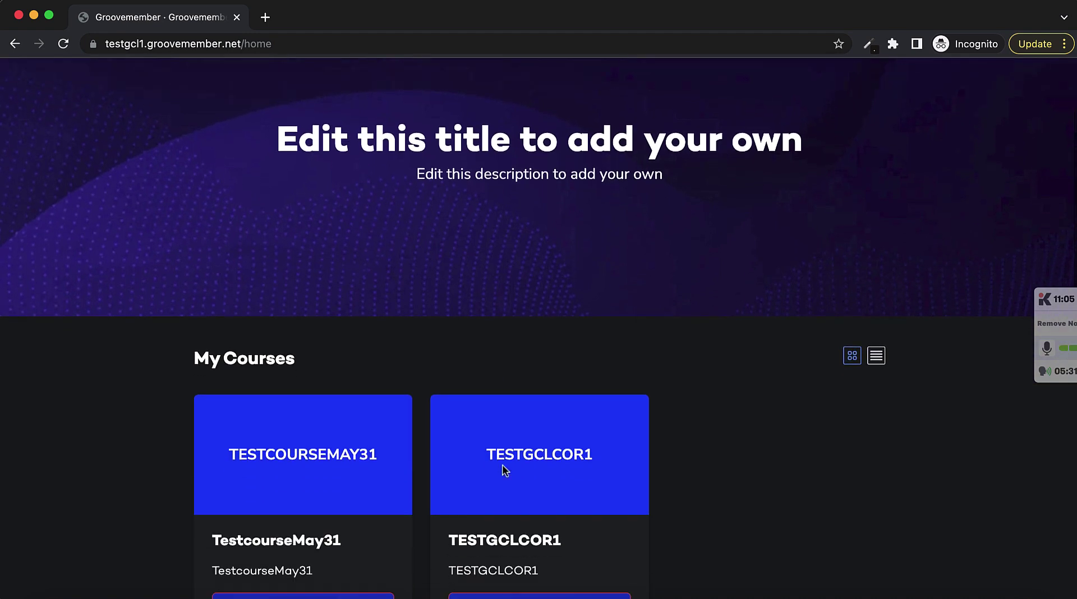
pyautogui.click(290, 433)
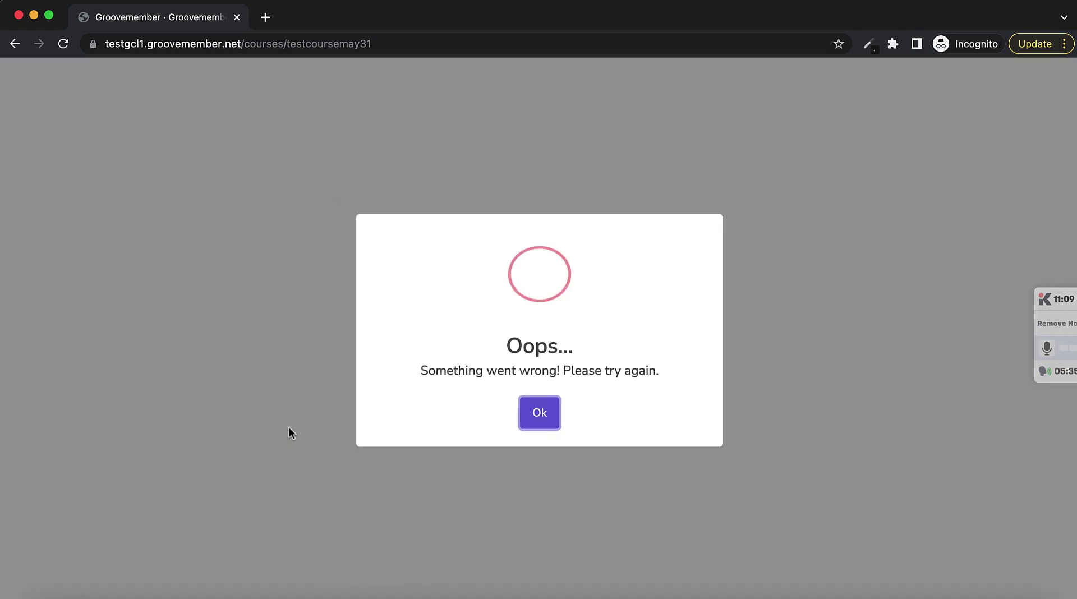
pyautogui.click(543, 414)
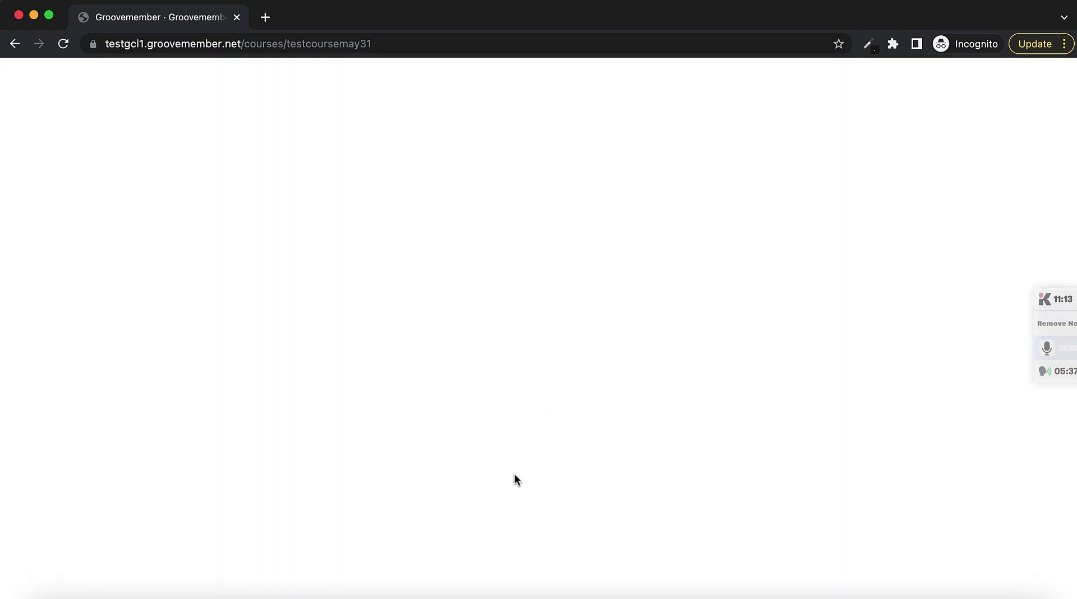
pyautogui.hscroll(-5, 453, 314)
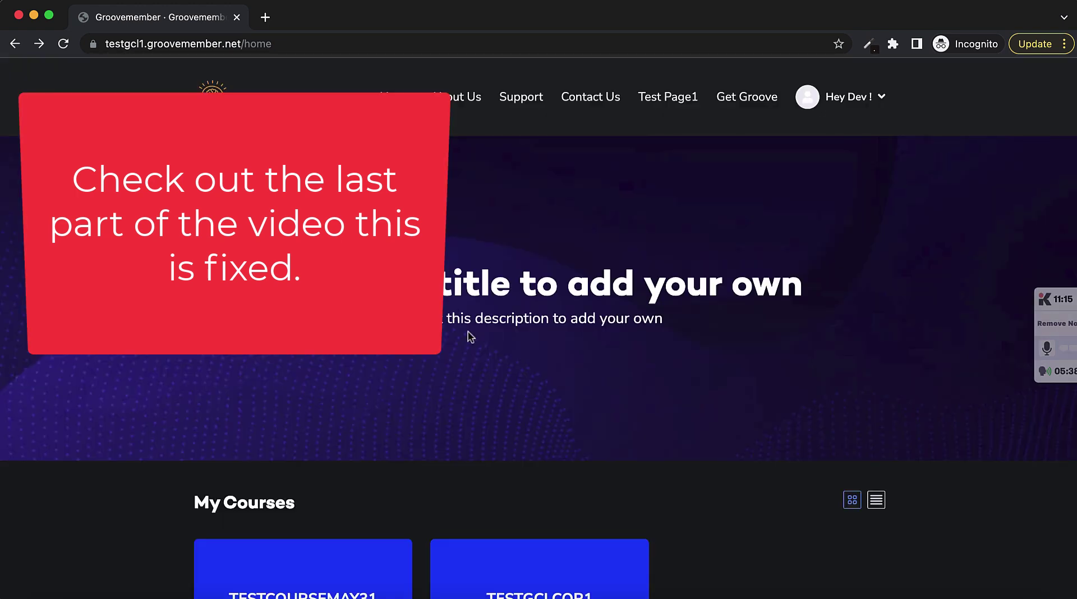
pyautogui.scroll(-4, 470, 336)
pyautogui.click(263, 537)
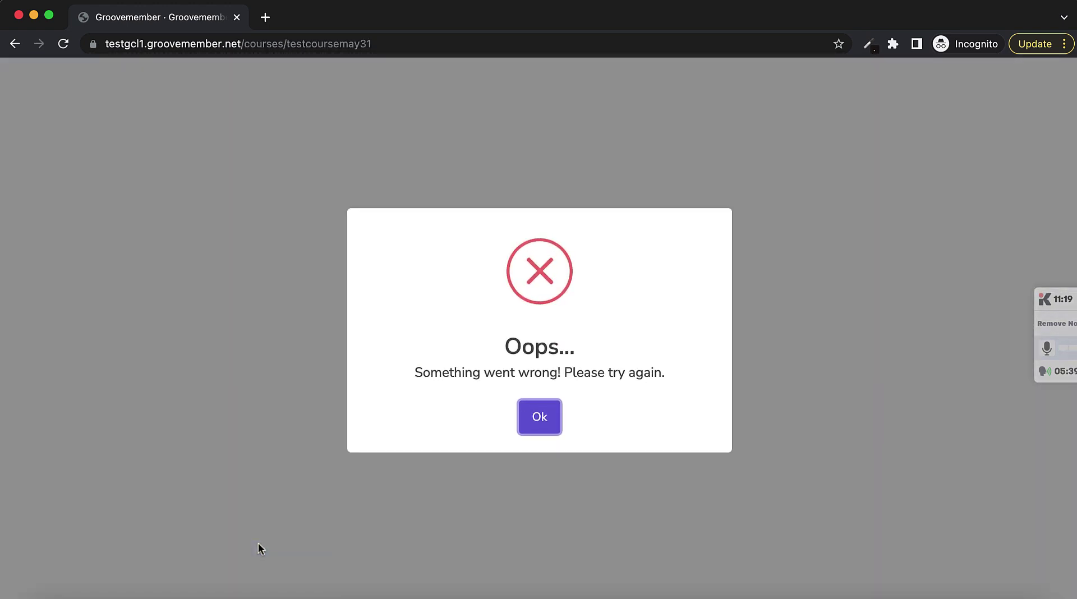
pyautogui.press('super+shift+4')
pyautogui.moveTo(5, 3); pyautogui.dragTo(1028, 594)
pyautogui.click(542, 417)
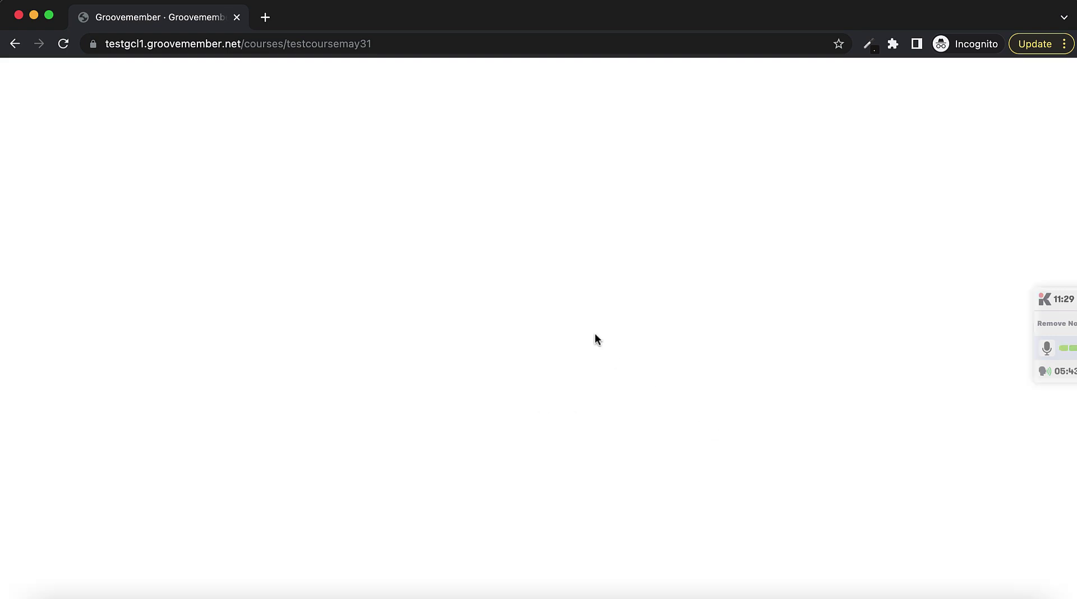
# Step: Select the Delete hierarchy flow entry in the Testing spreadsheet, then return to the Members page
pyautogui.press('super+grave')
pyautogui.click(443, 233)
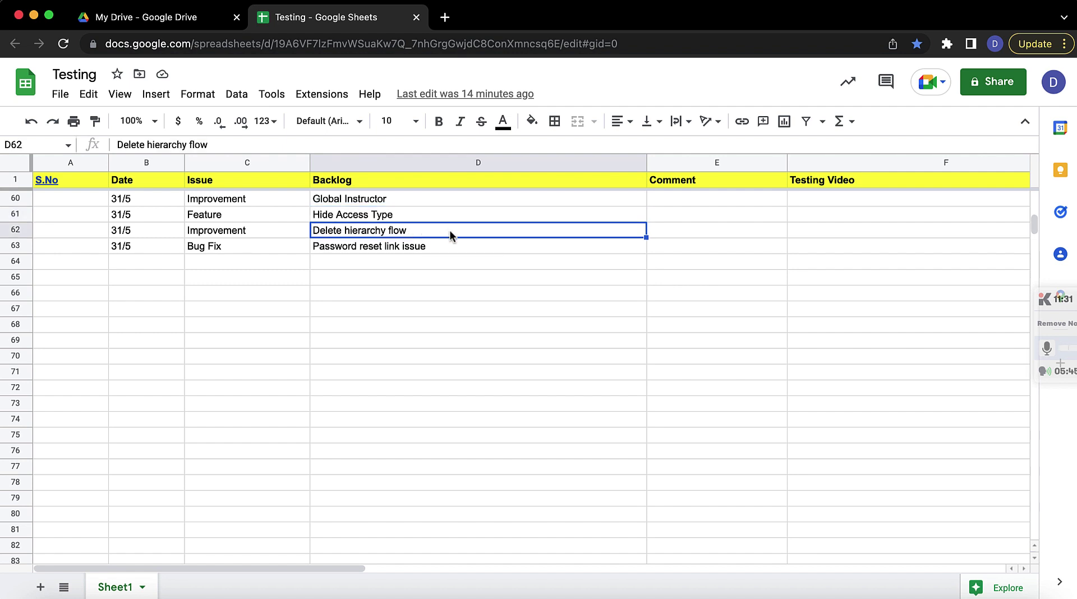
pyautogui.press('super+grave')
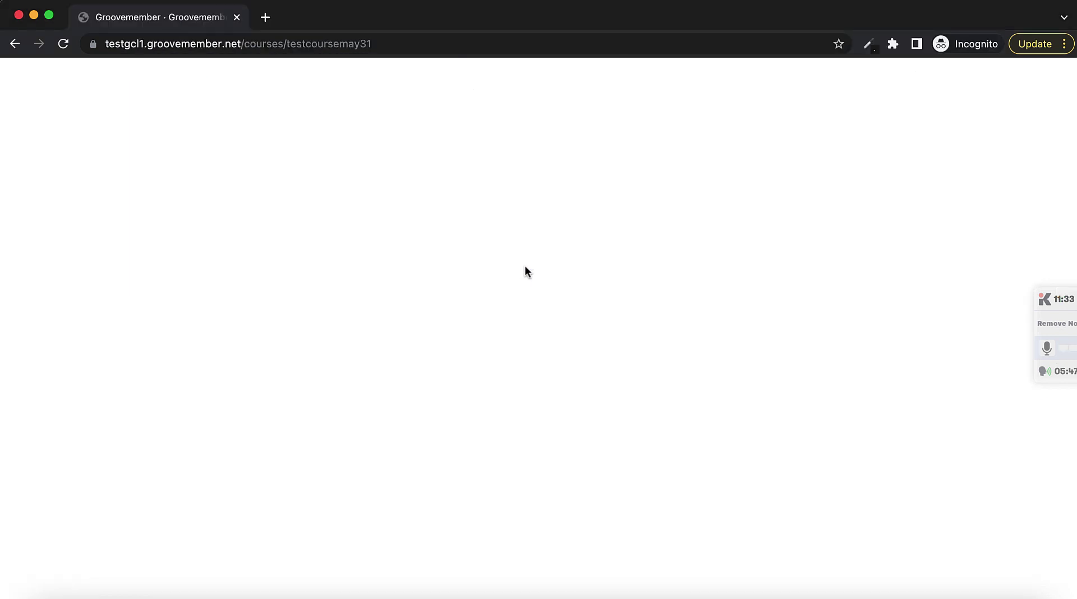
pyautogui.press('super+grave')
pyautogui.click(197, 23)
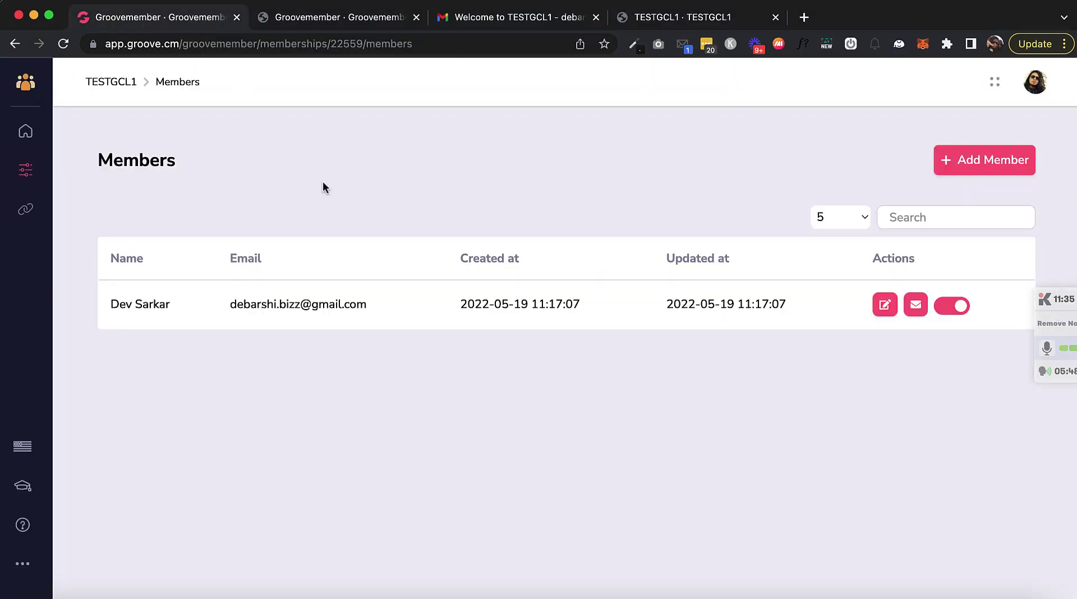
# Step: Edit TestcourseMay31 from the Courses list and open the last Lesson under Module 2's Chapter
pyautogui.click(25, 130)
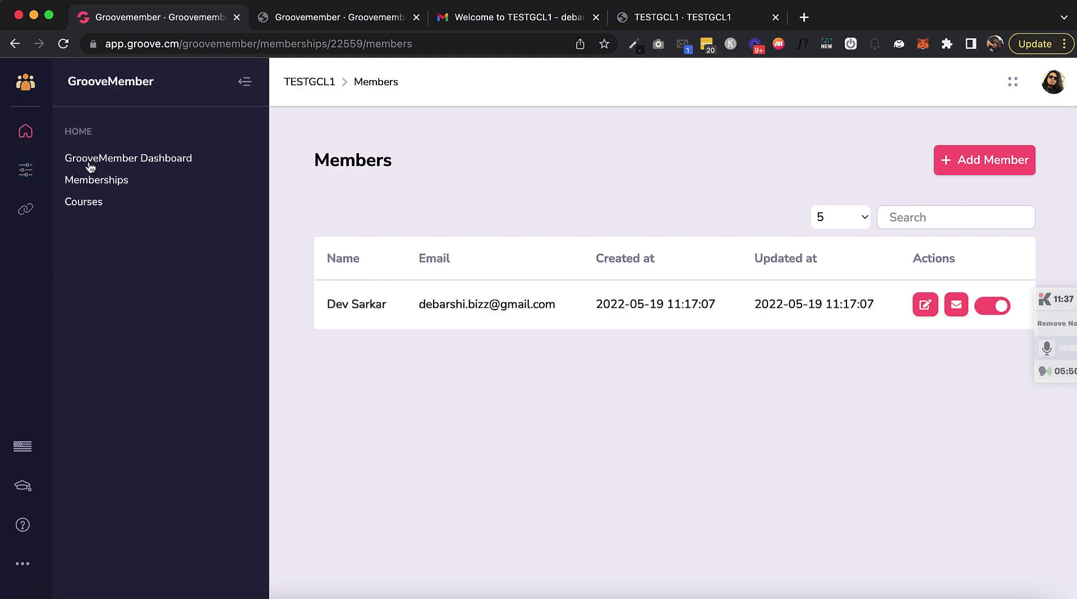
pyautogui.click(84, 202)
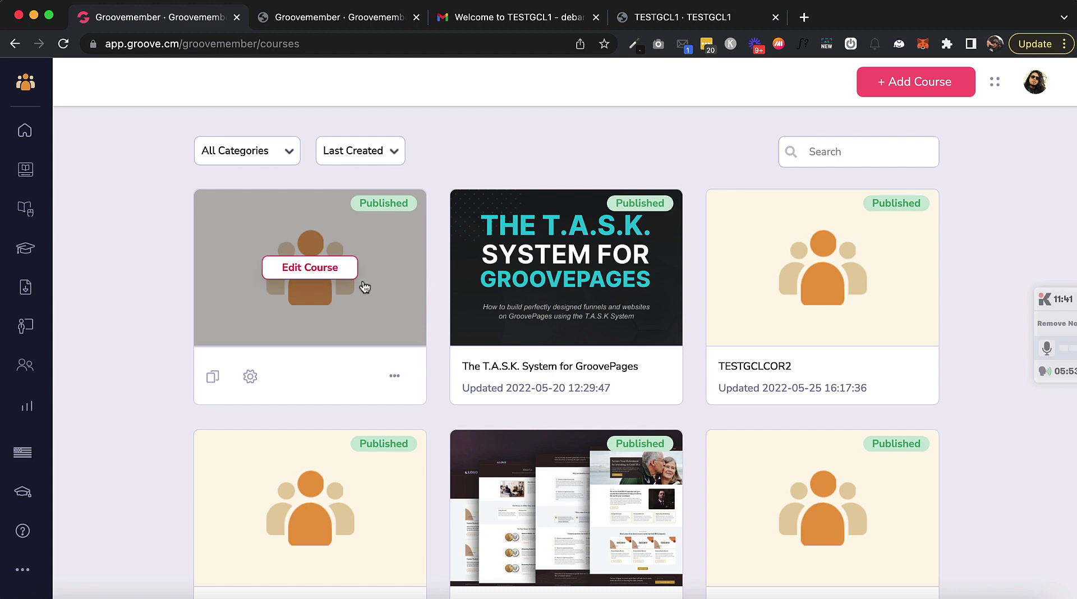
pyautogui.click(312, 267)
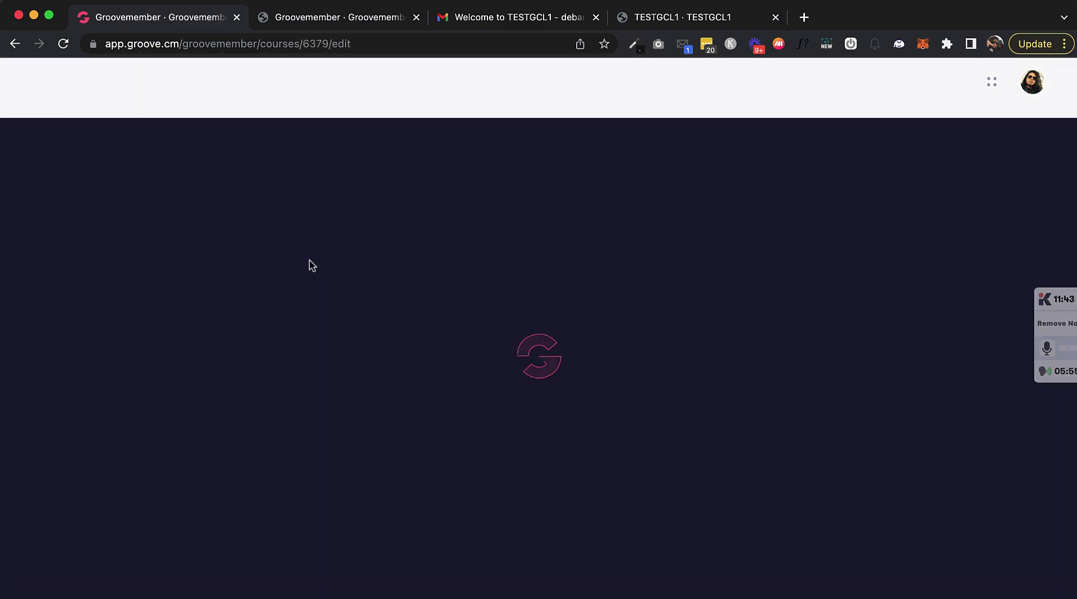
pyautogui.scroll(-10, 327, 415)
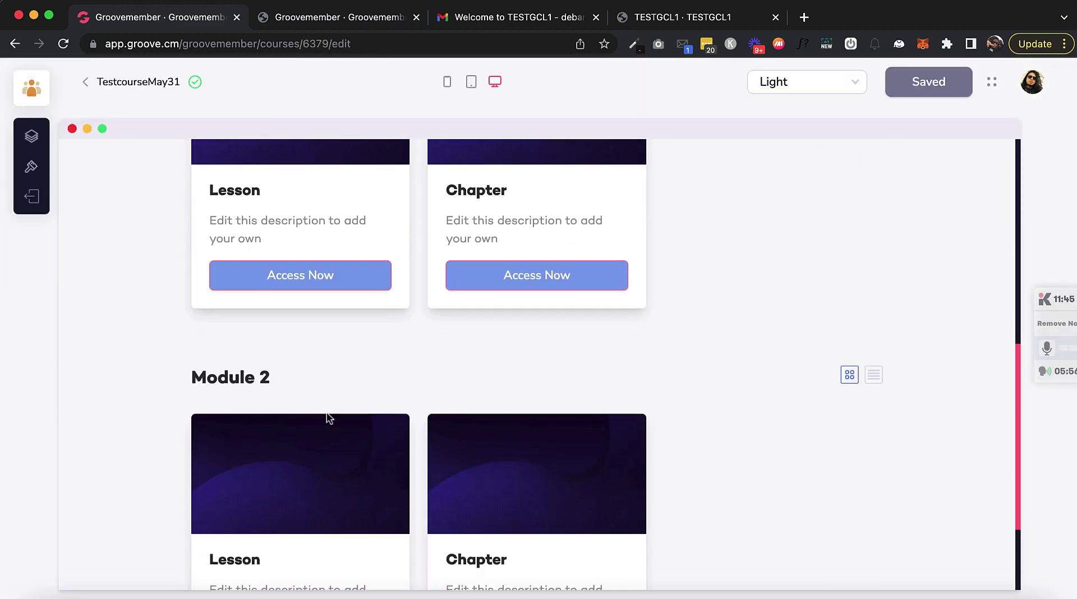
pyautogui.scroll(2, 327, 412)
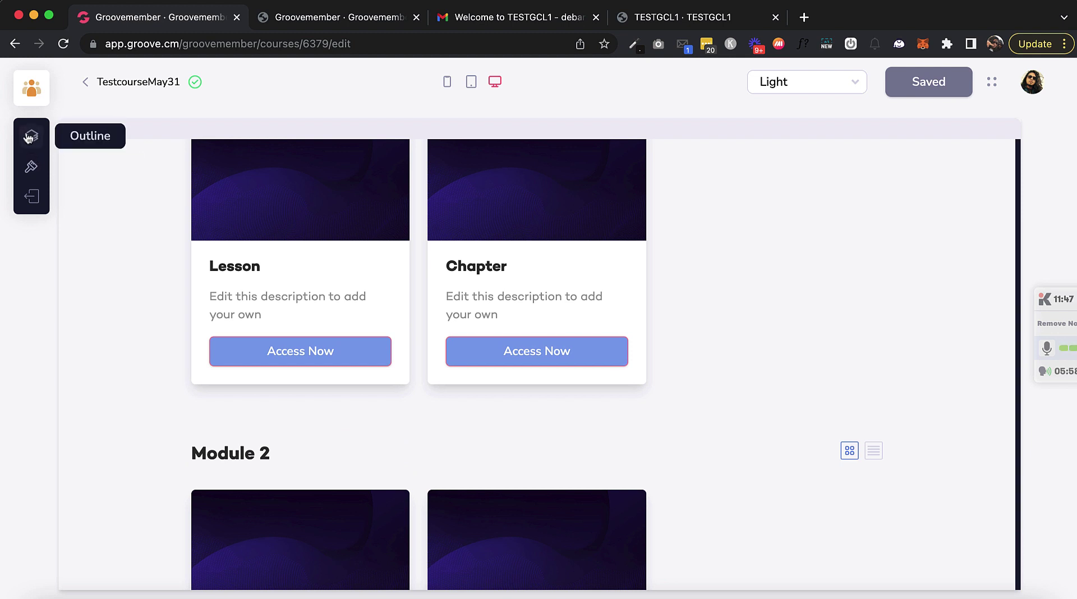
pyautogui.click(31, 136)
pyautogui.scroll(-1, 192, 481)
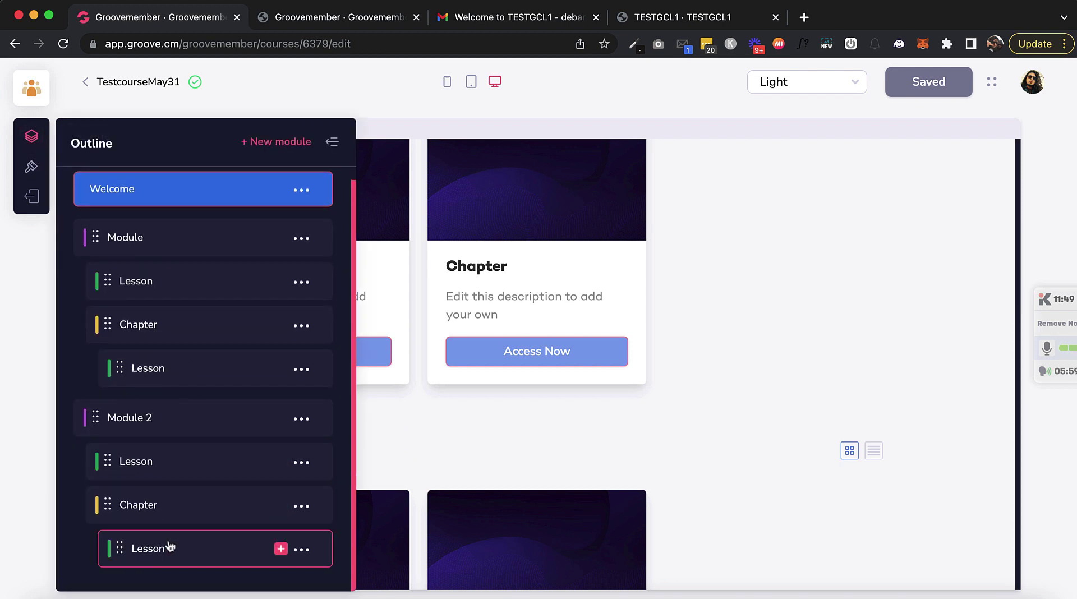
pyautogui.click(170, 547)
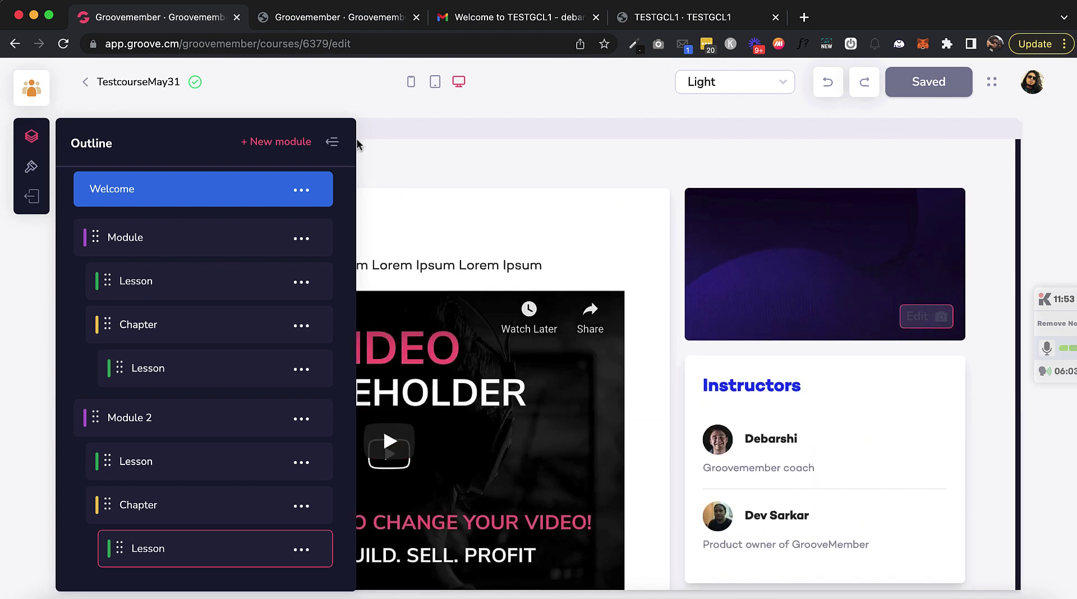
pyautogui.click(373, 156)
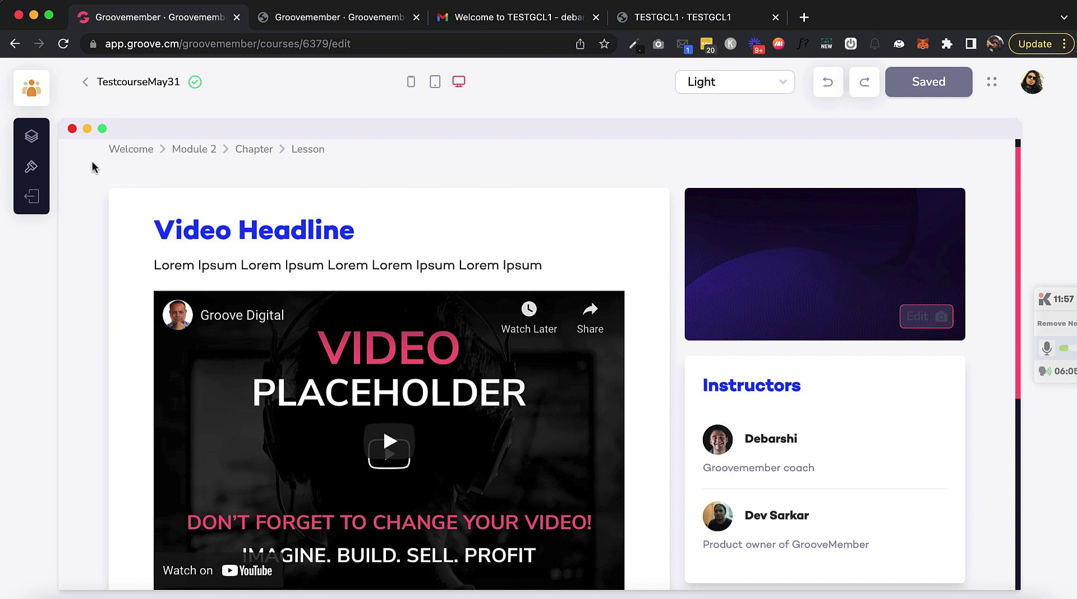
pyautogui.scroll(1, 113, 211)
# Step: Delete the last Lesson under Module 2's Chapter from the outline, confirming 'Yes, delete it!'
pyautogui.click(30, 136)
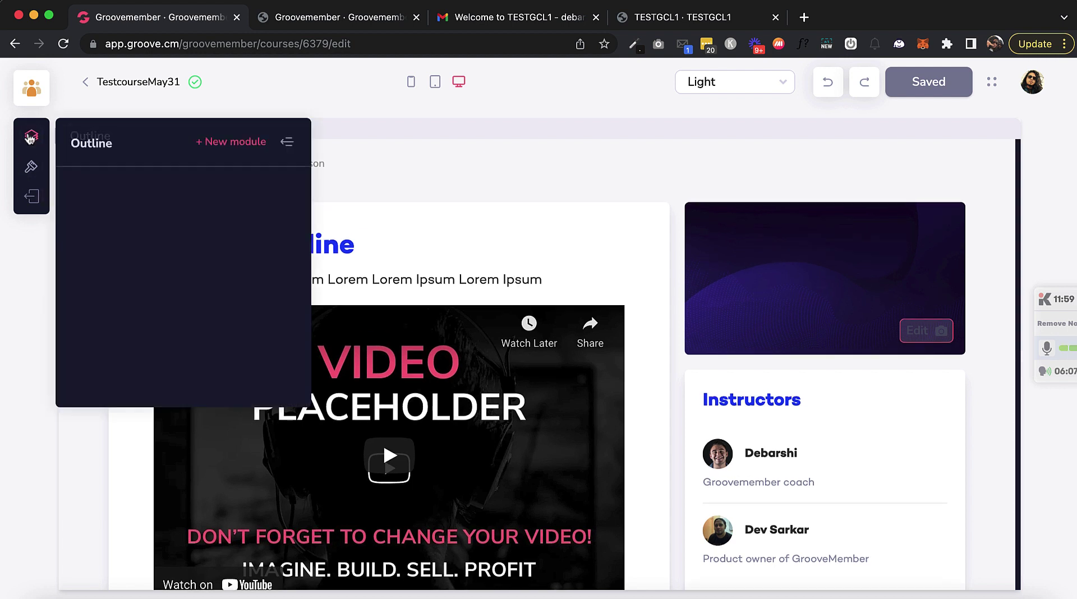
pyautogui.scroll(-1, 168, 348)
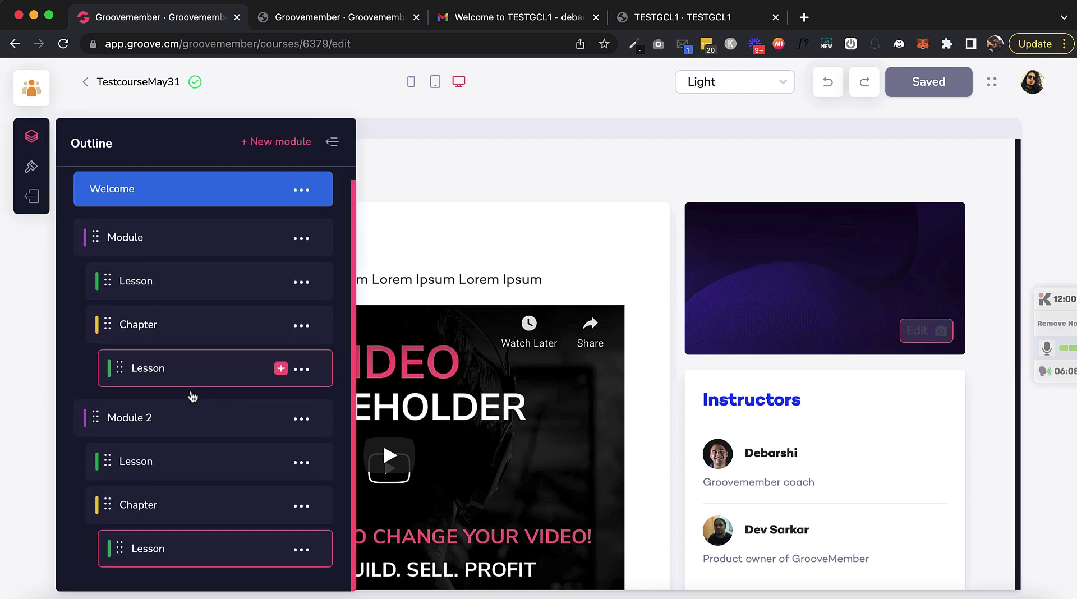
pyautogui.click(303, 550)
pyautogui.click(169, 519)
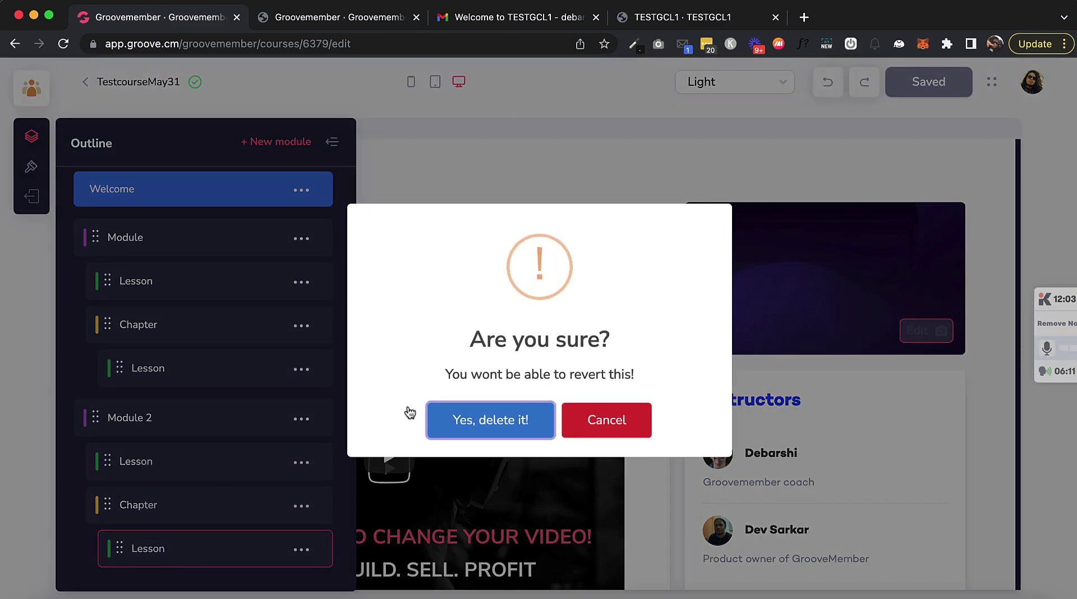
pyautogui.click(500, 425)
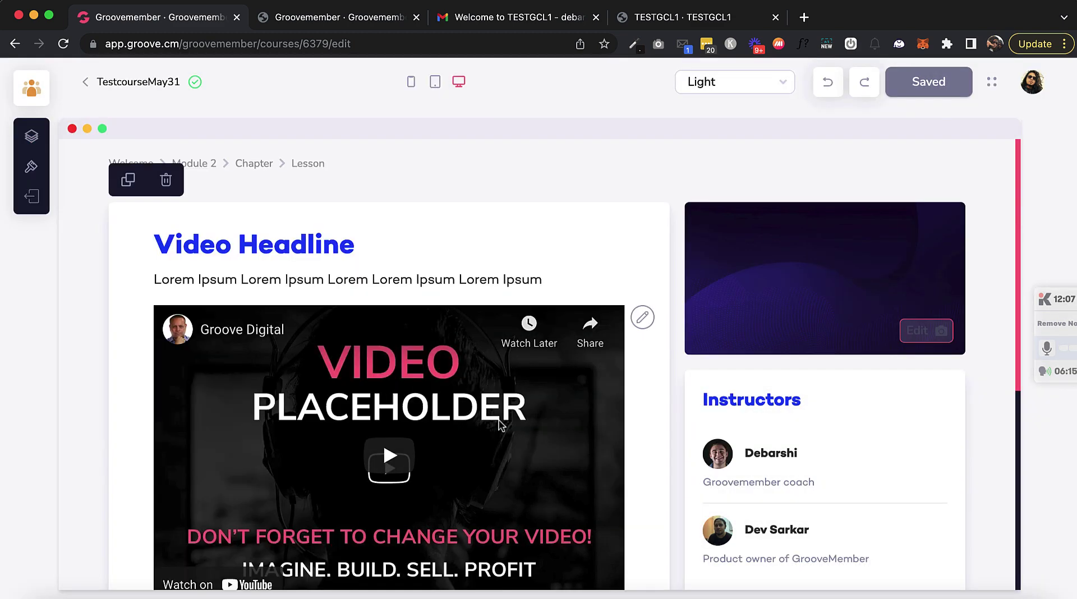
pyautogui.scroll(-5, 501, 425)
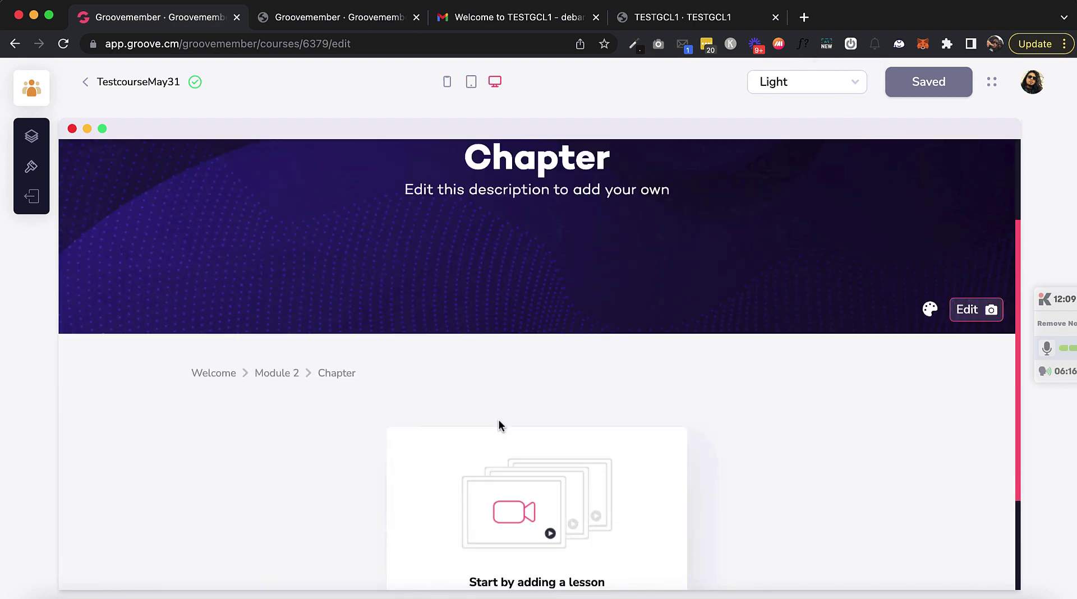
pyautogui.scroll(5, 501, 426)
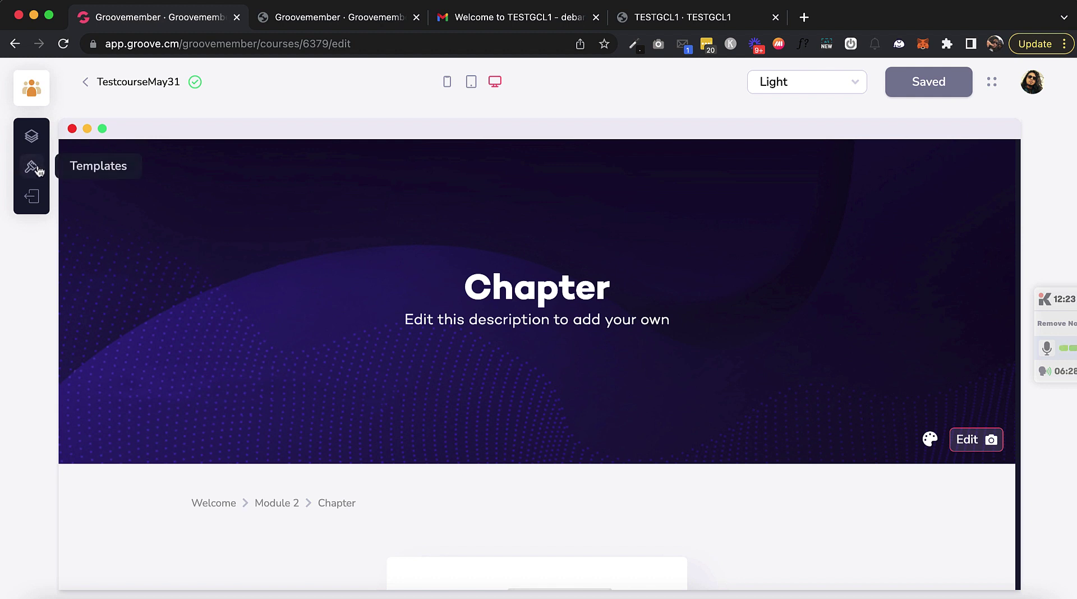
pyautogui.scroll(-1, 164, 264)
pyautogui.scroll(-1, 160, 261)
pyautogui.click(31, 141)
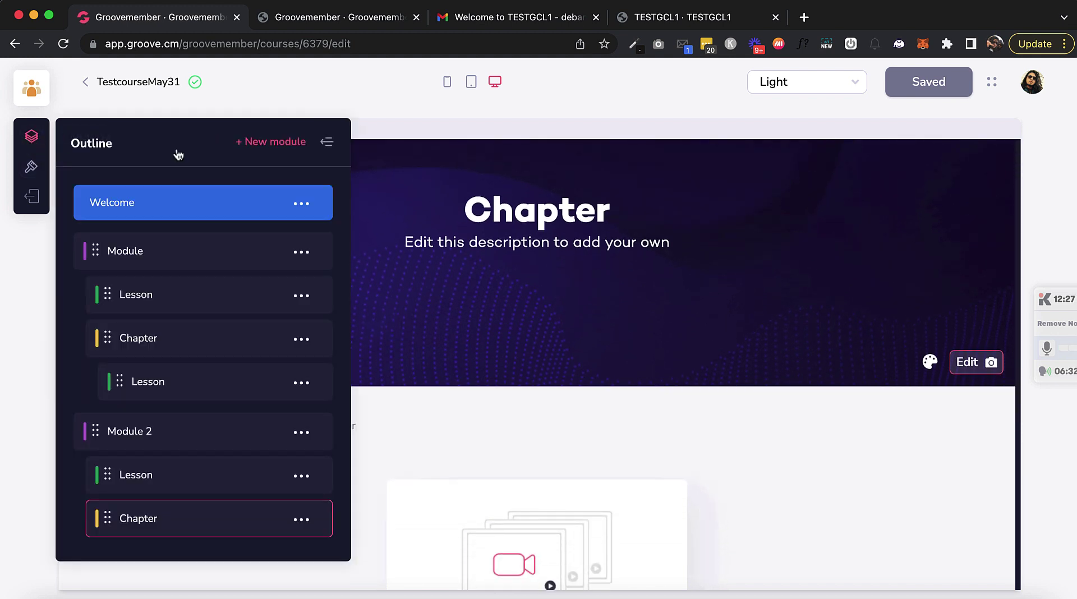
pyautogui.click(449, 145)
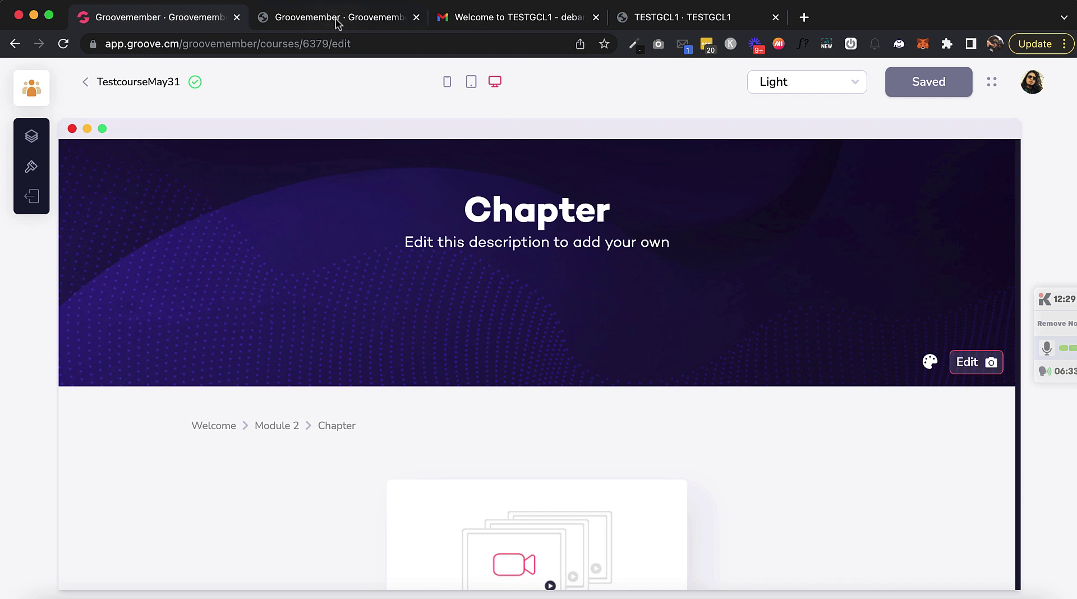
# Step: Select the Password reset link issue entry in the Testing spreadsheet
pyautogui.press('super+grave')
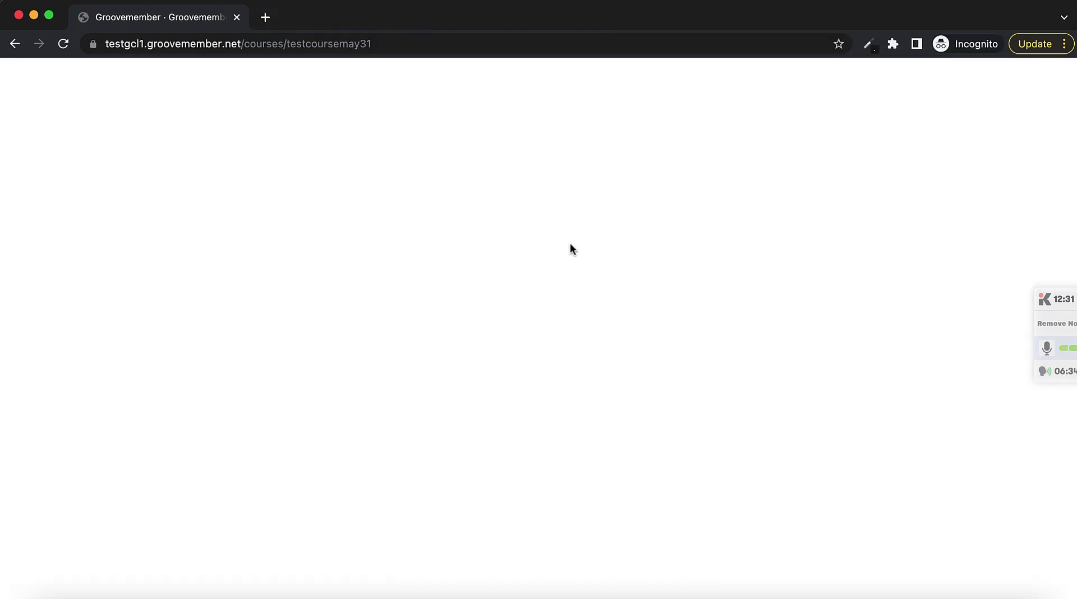
pyautogui.hscroll(-5, 396, 220)
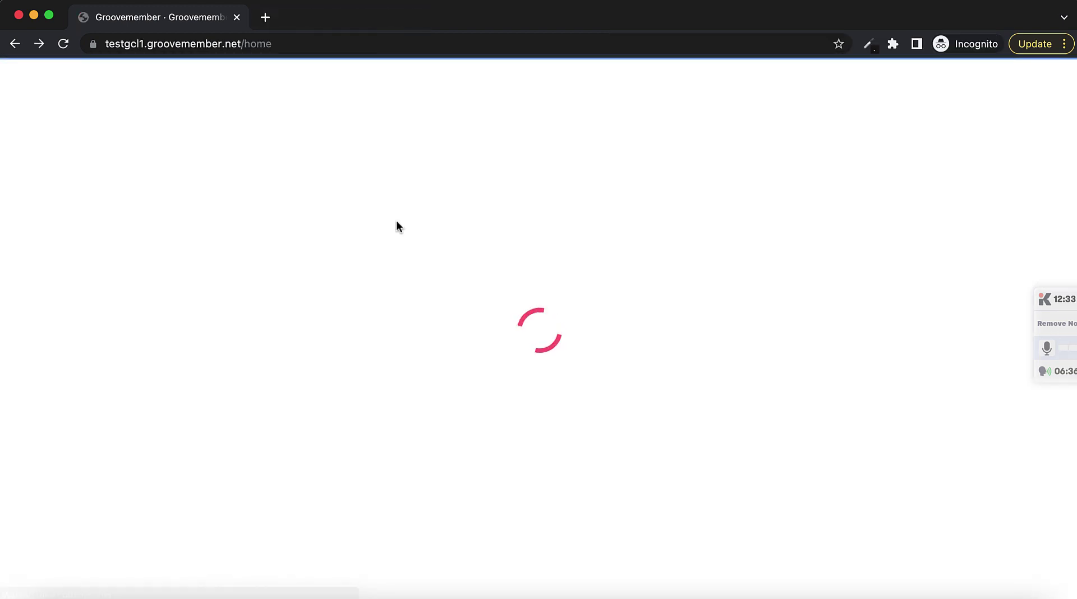
pyautogui.press('super+grave')
pyautogui.press('super+grave')
pyautogui.click(505, 248)
pyautogui.press('super+grave')
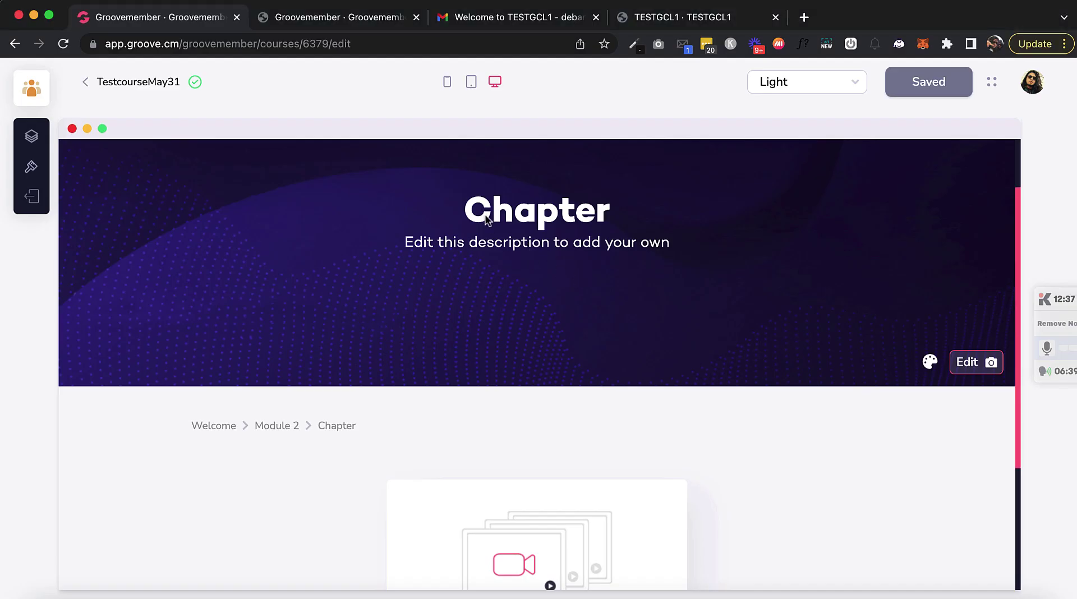
pyautogui.press('super+grave')
# Step: Log the member out of the site and request a password reset link for the member's email
pyautogui.scroll(-3, 881, 175)
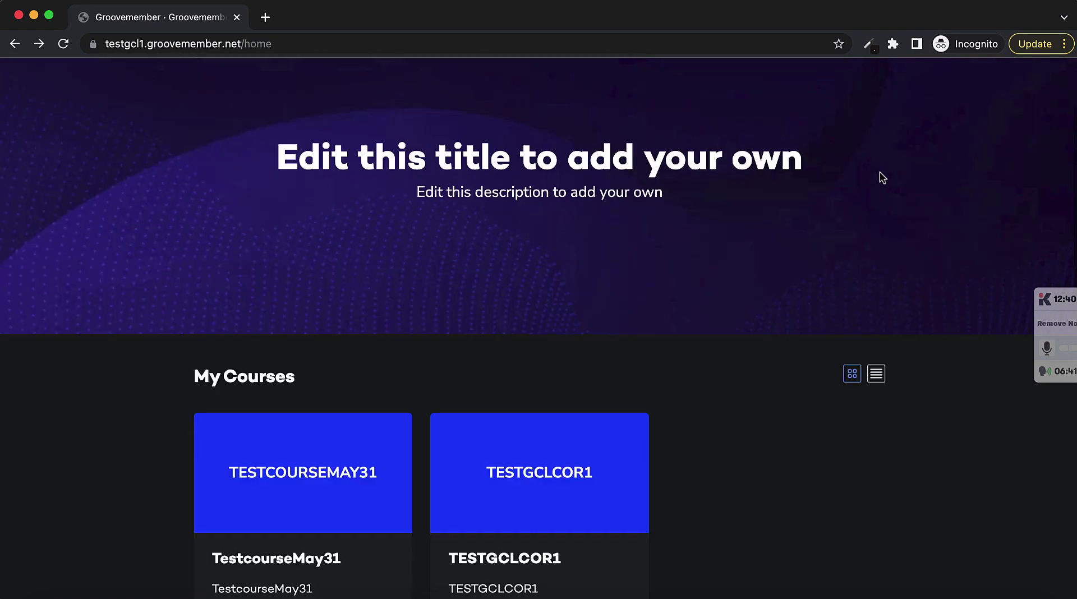
pyautogui.scroll(3, 881, 169)
pyautogui.click(883, 100)
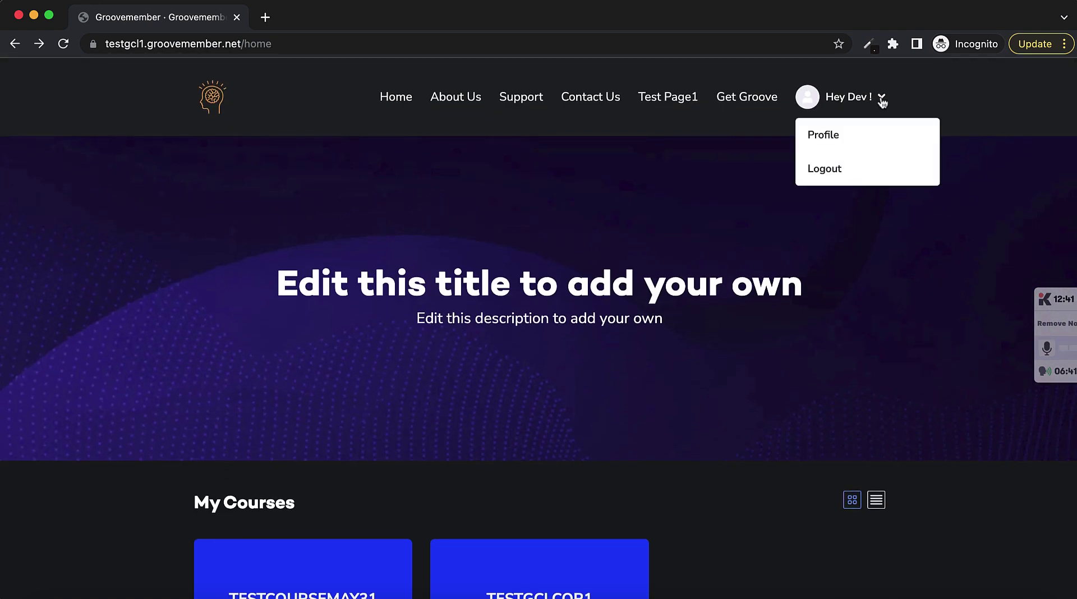
pyautogui.click(825, 169)
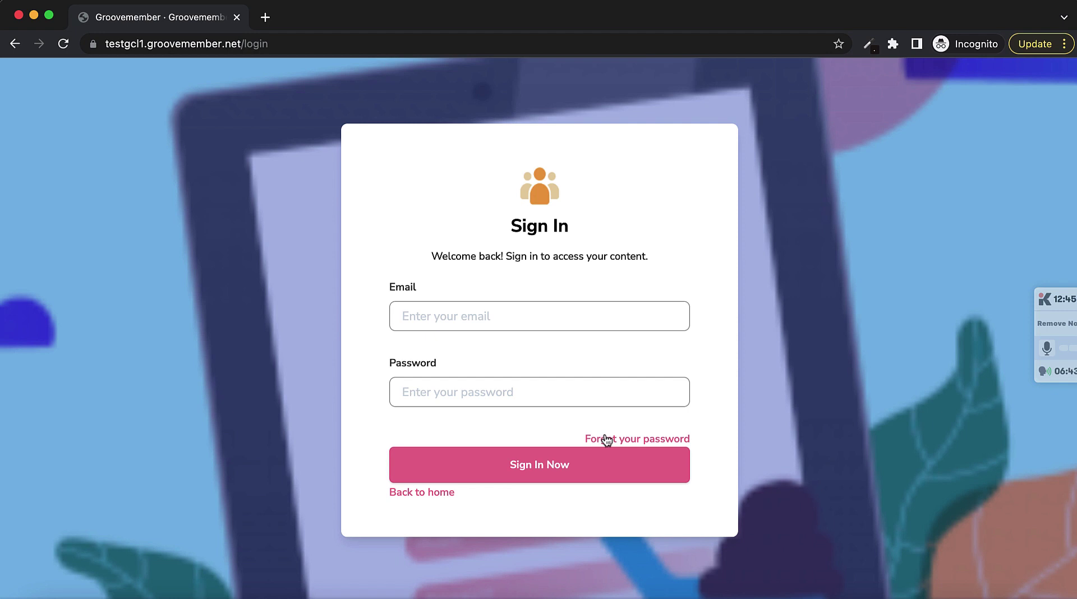
pyautogui.click(606, 441)
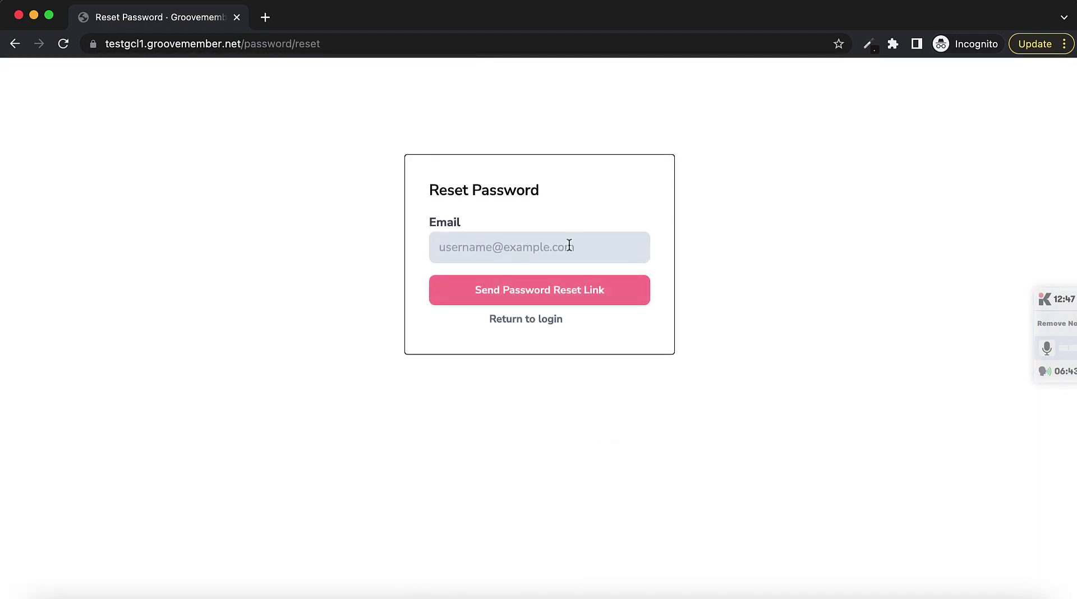
pyautogui.click(572, 243)
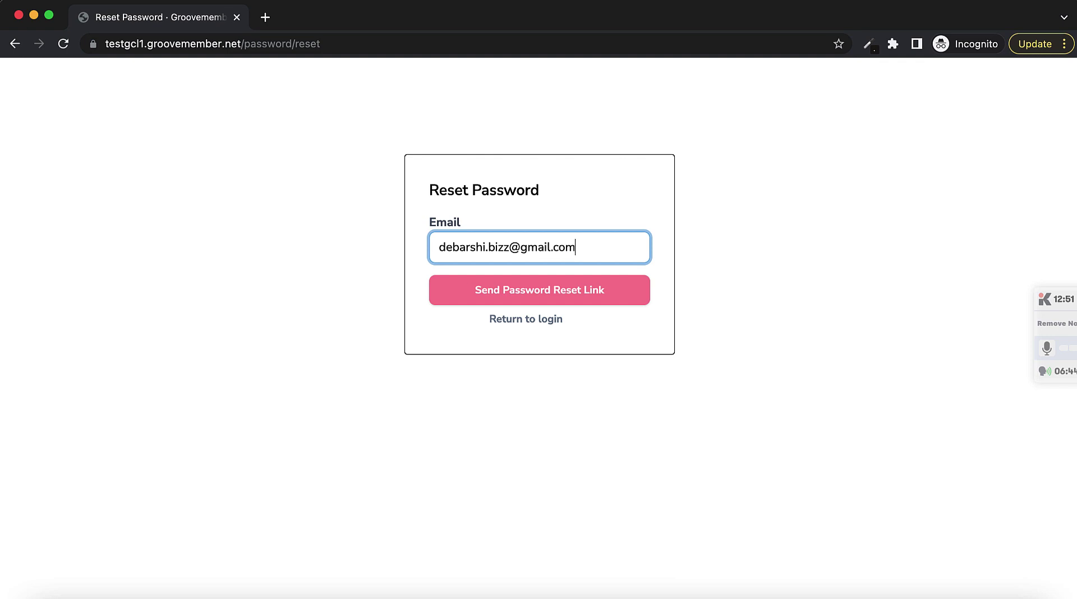
pyautogui.click(497, 290)
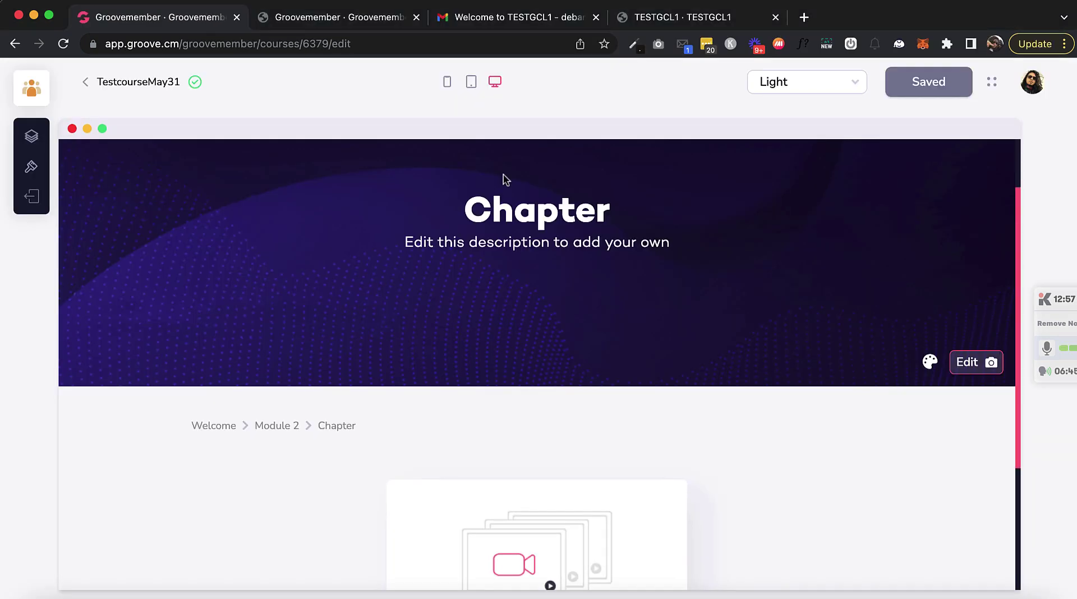
# Step: Open the RESET PASSWORD link from the Password Reset Request email in an Incognito window
pyautogui.click(524, 18)
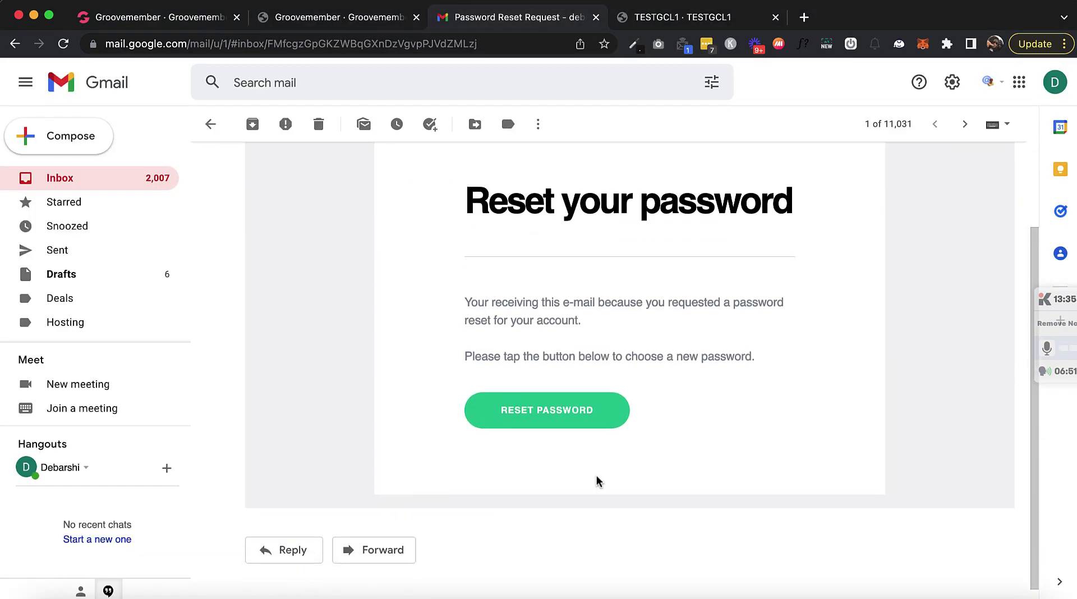
pyautogui.click(571, 415)
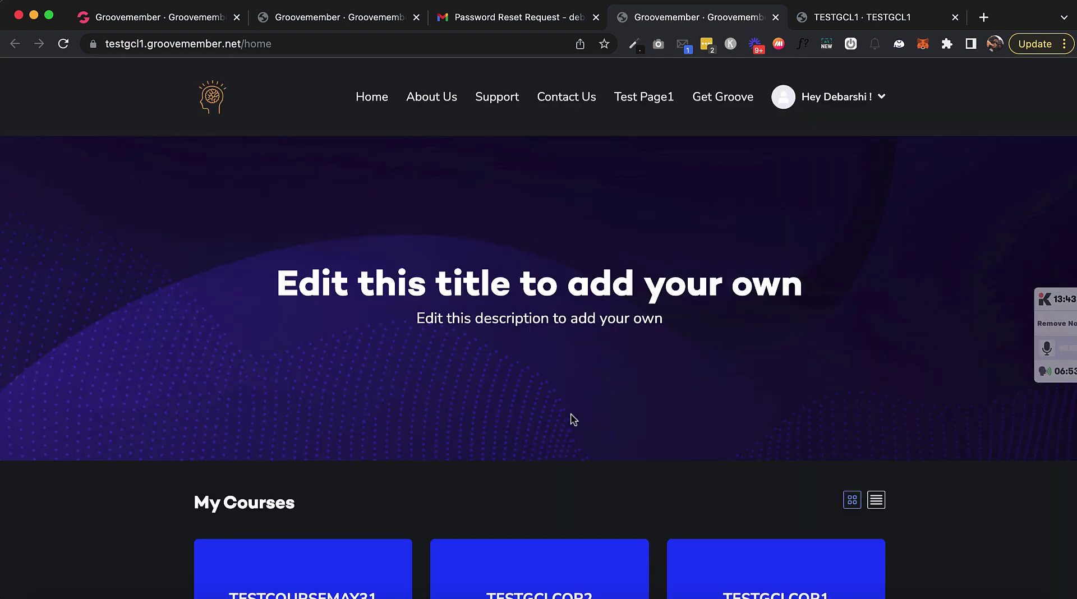
pyautogui.click(776, 17)
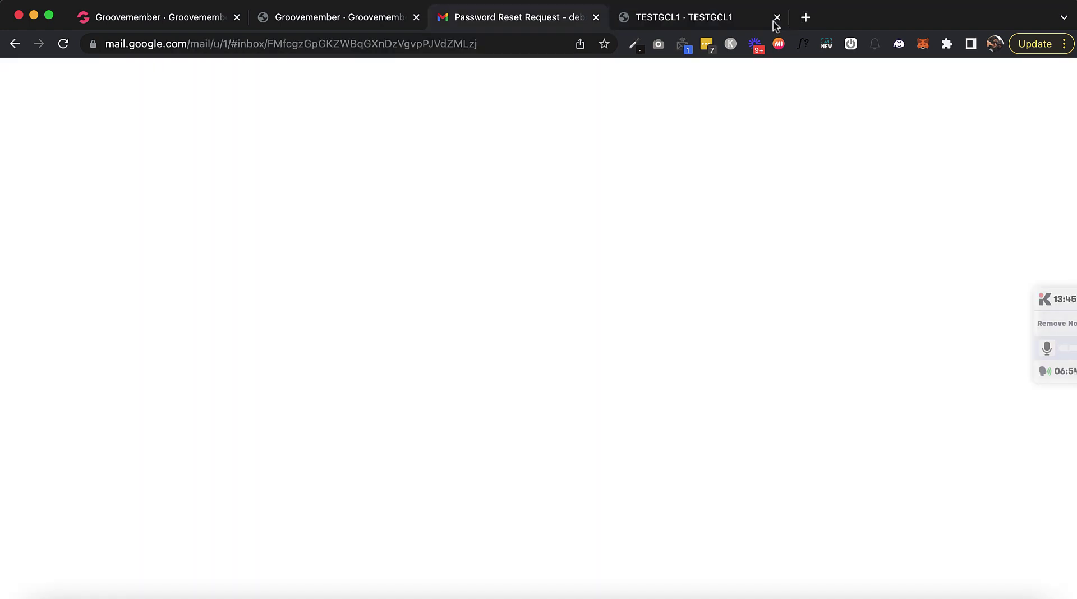
pyautogui.rightClick(556, 413)
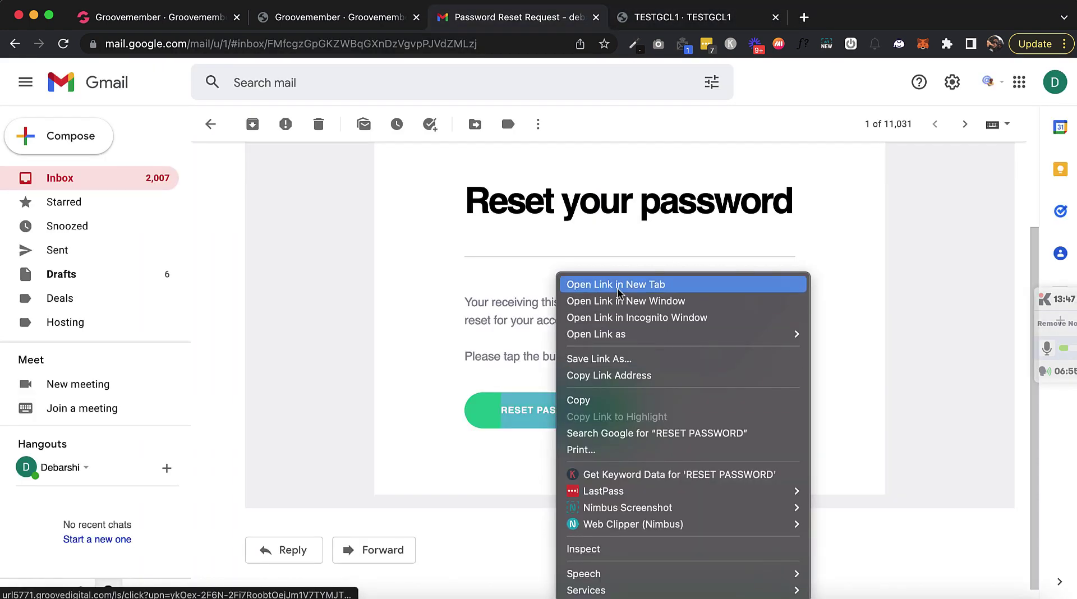
pyautogui.click(617, 325)
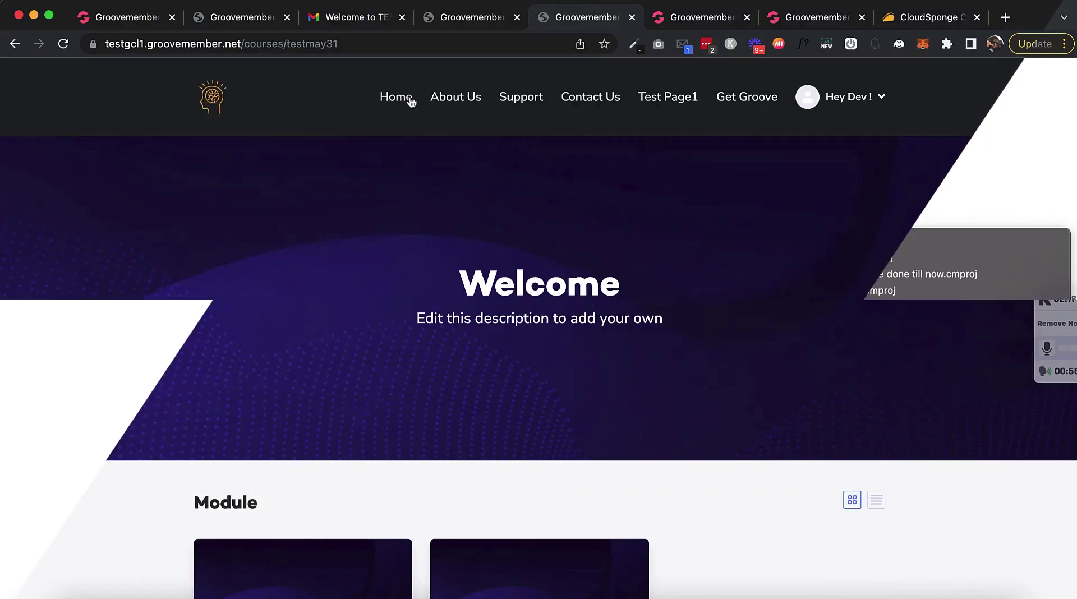
# Step: Return to the member site home page and scroll through it
pyautogui.click(409, 97)
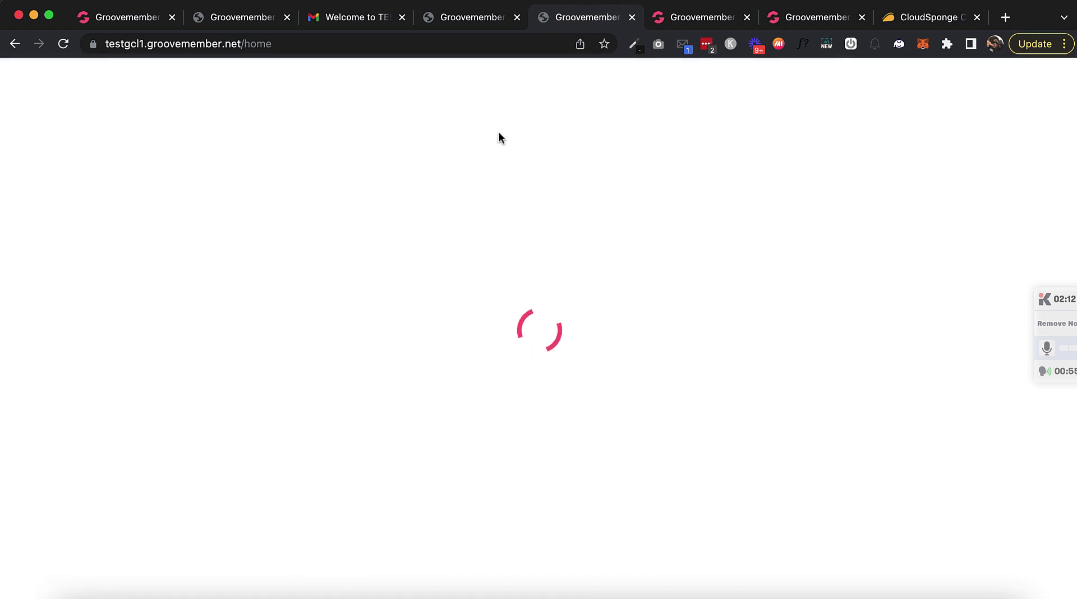
pyautogui.scroll(-2, 574, 190)
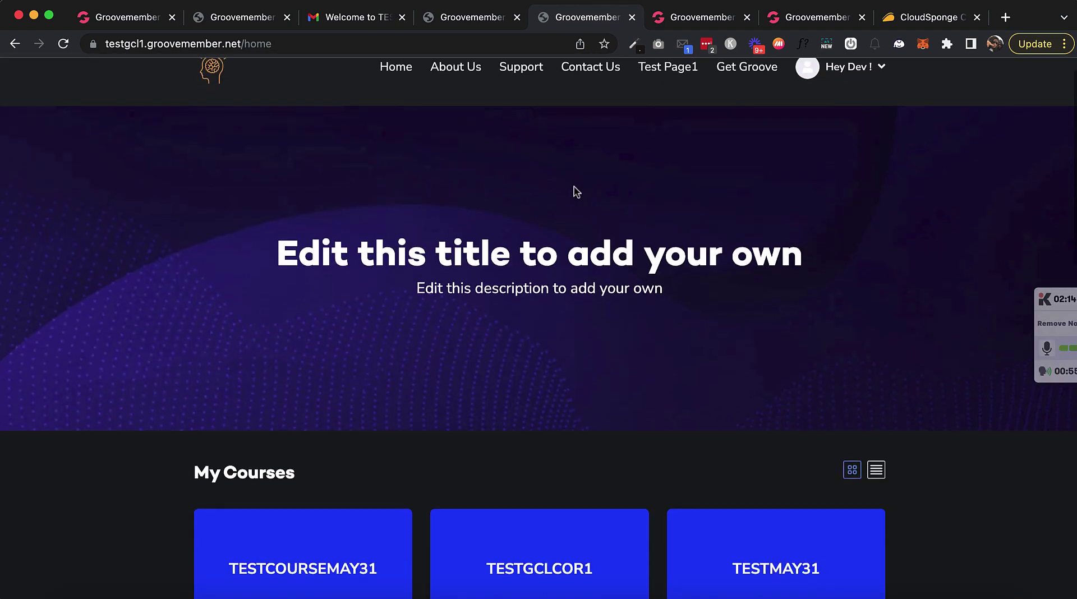
pyautogui.scroll(-1, 574, 191)
# Step: In the TESTMAY31 access levels, confirm Module 3's first Lesson is set to Hide
pyautogui.click(143, 16)
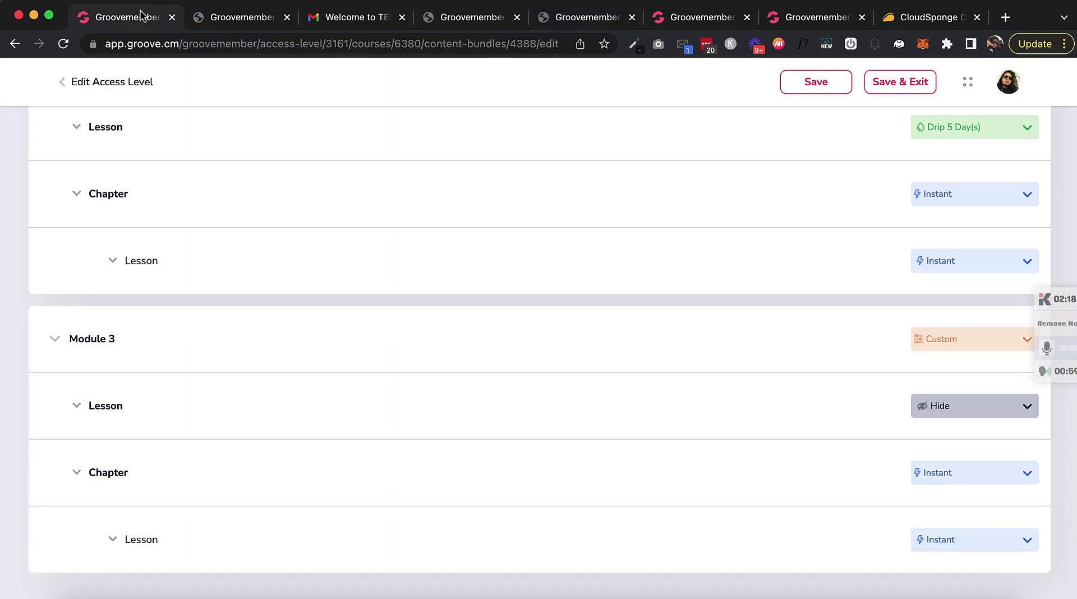
pyautogui.scroll(10, 489, 290)
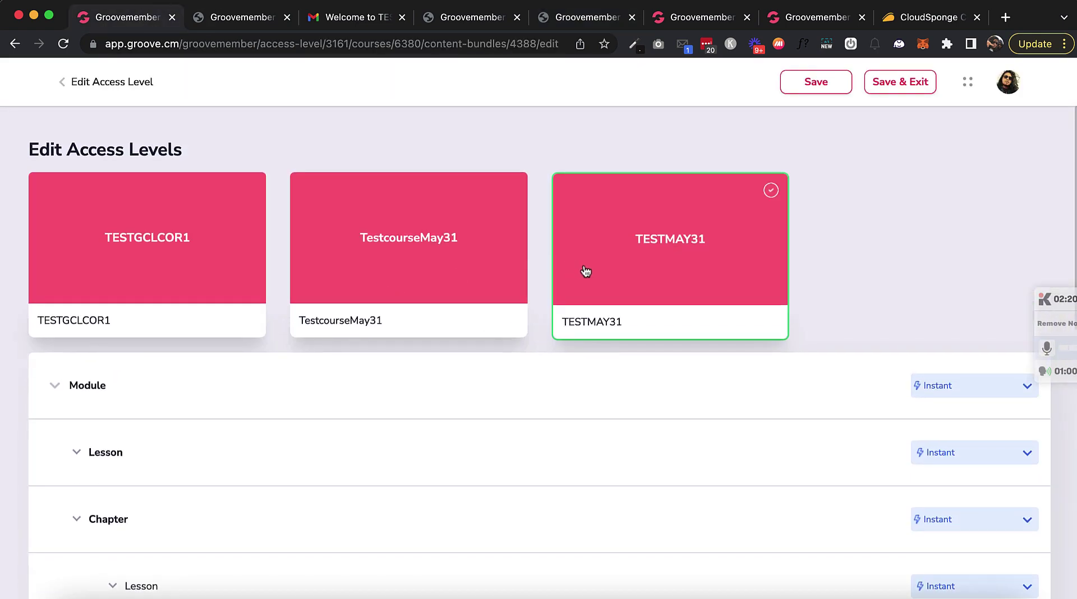
pyautogui.scroll(-3, 596, 282)
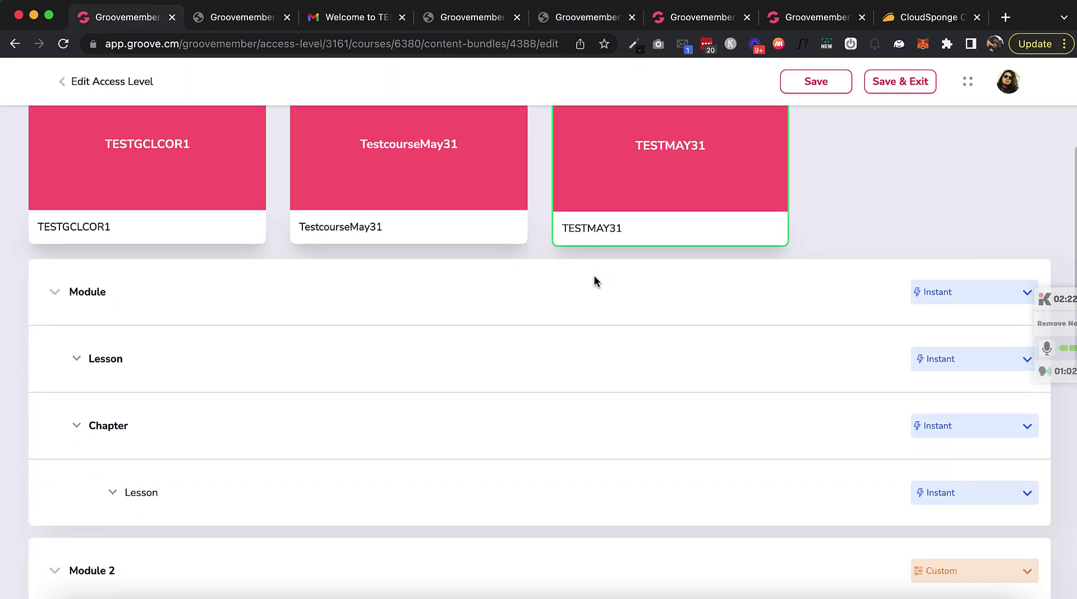
pyautogui.scroll(3, 594, 281)
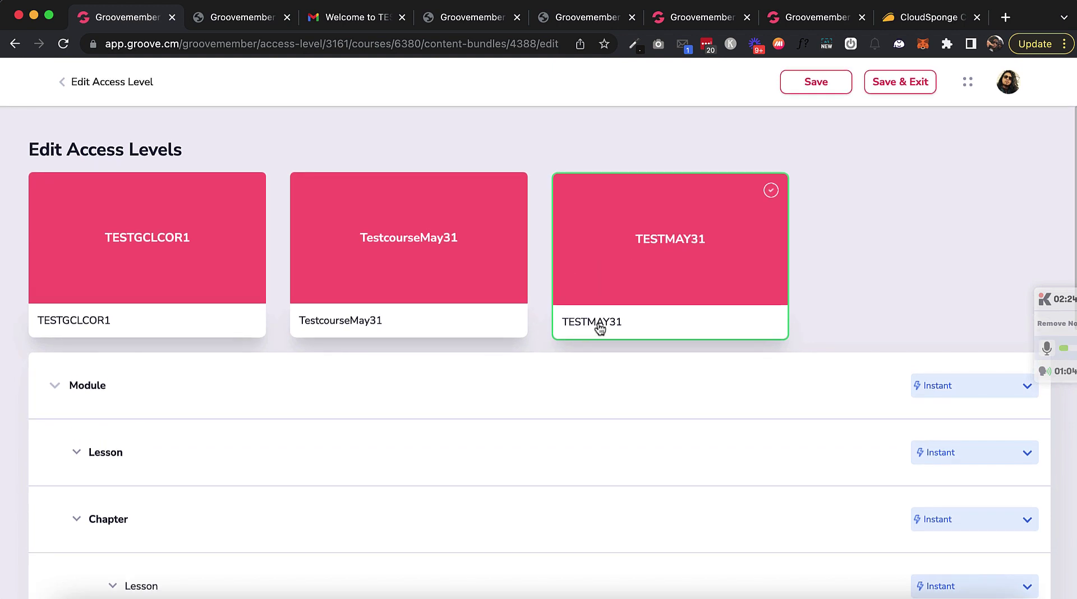
pyautogui.scroll(-6, 643, 330)
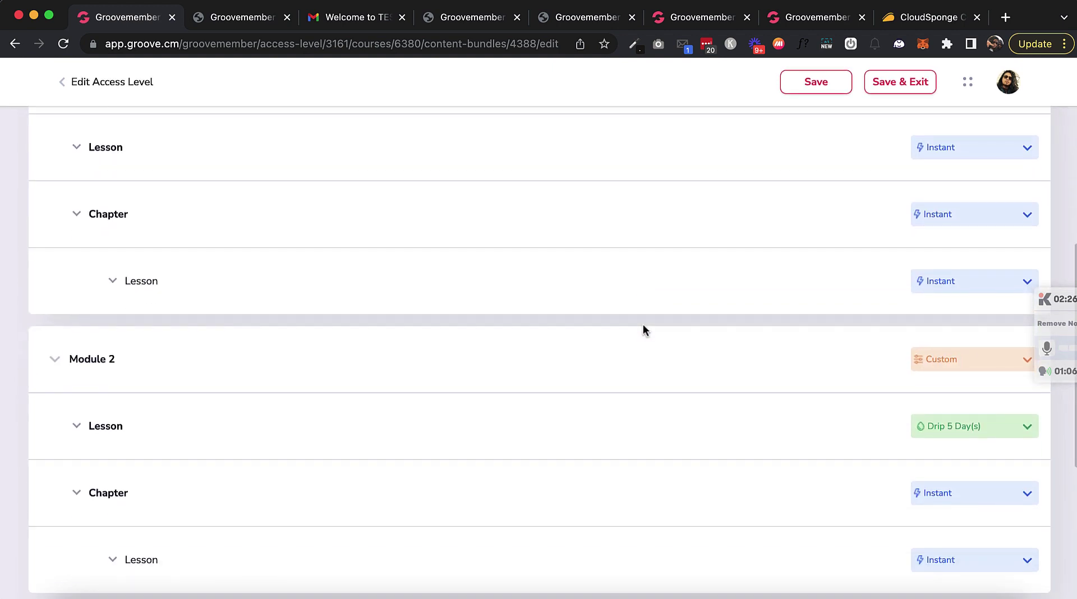
pyautogui.scroll(-3, 643, 330)
pyautogui.scroll(10, 643, 330)
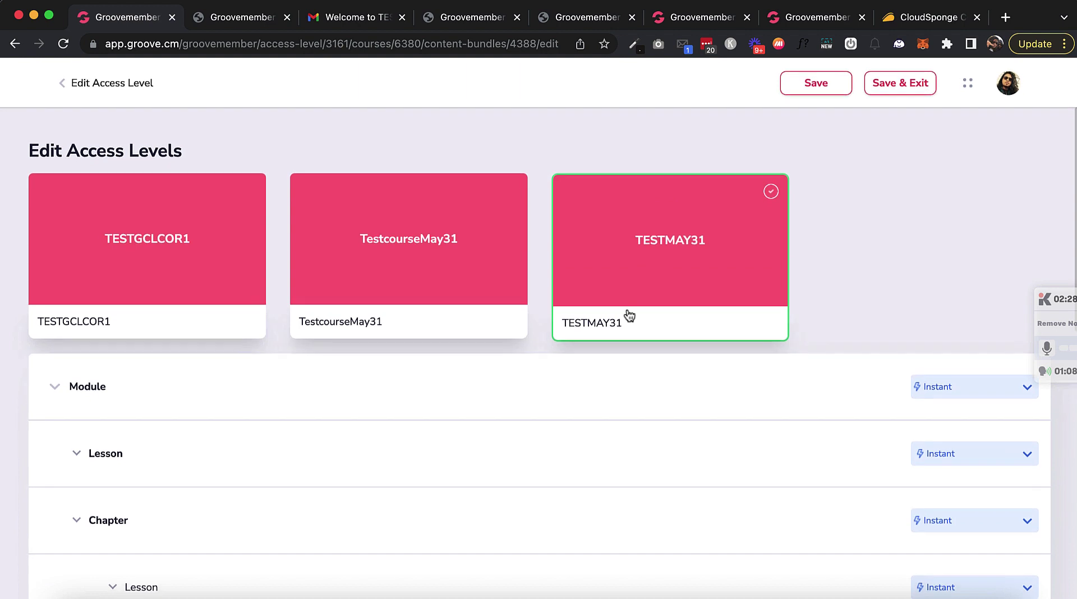
pyautogui.scroll(-10, 732, 341)
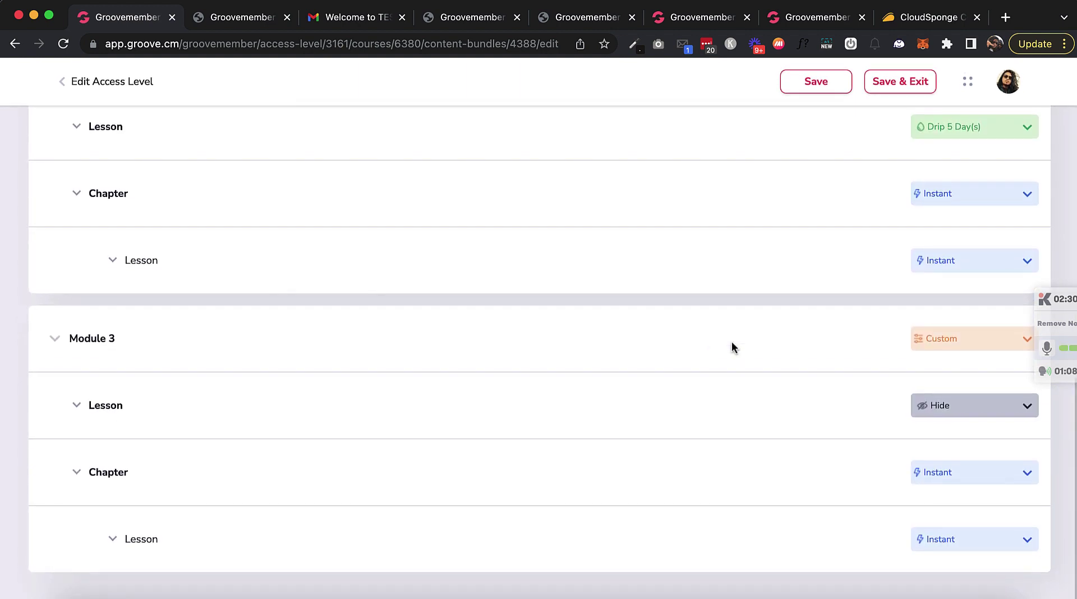
pyautogui.click(947, 410)
pyautogui.click(947, 410)
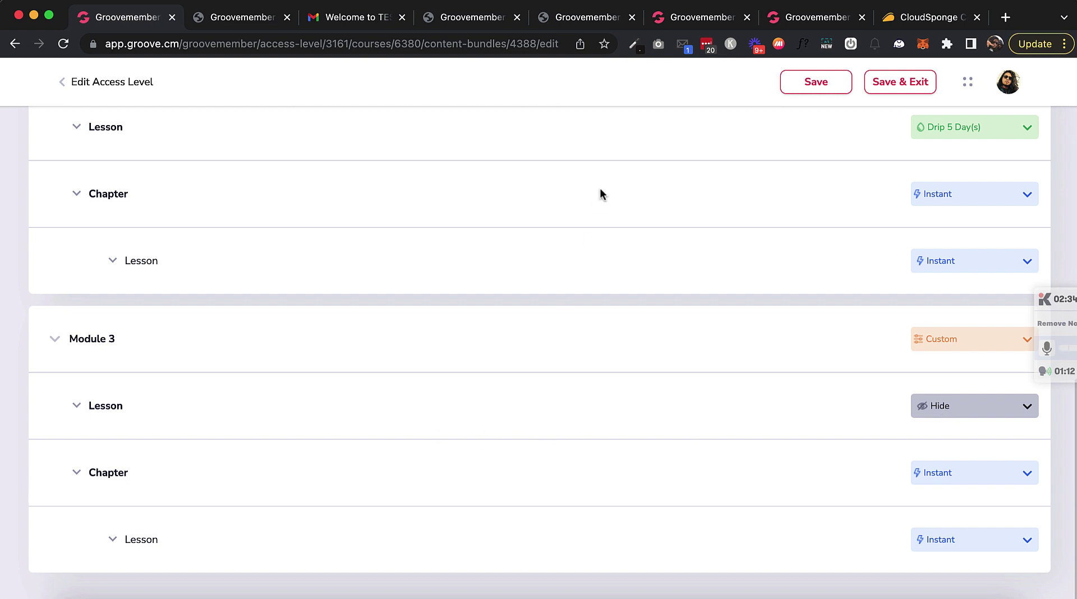
pyautogui.scroll(2, 513, 242)
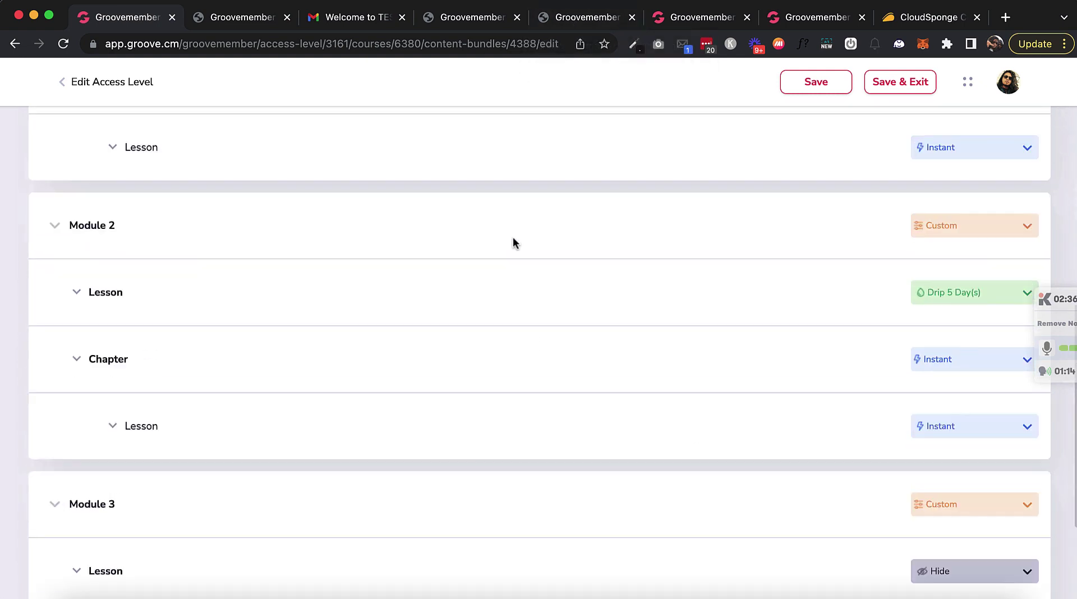
pyautogui.scroll(7, 514, 242)
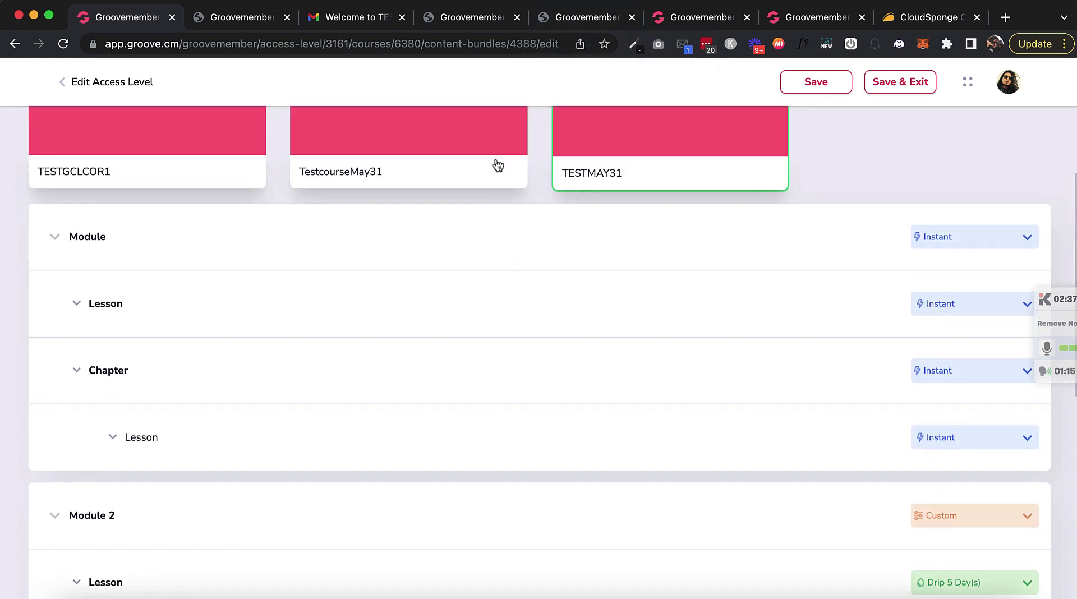
# Step: From the member site home page, open TESTMAY31 and check Module 3 lists only its Chapter
pyautogui.click(456, 21)
pyautogui.scroll(15, 619, 272)
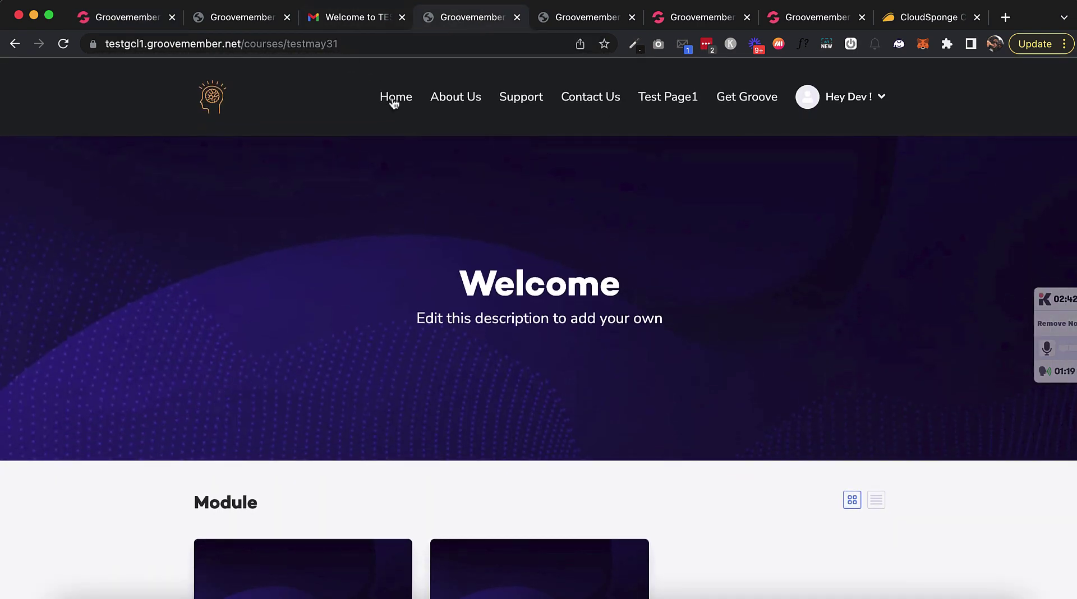
pyautogui.click(394, 100)
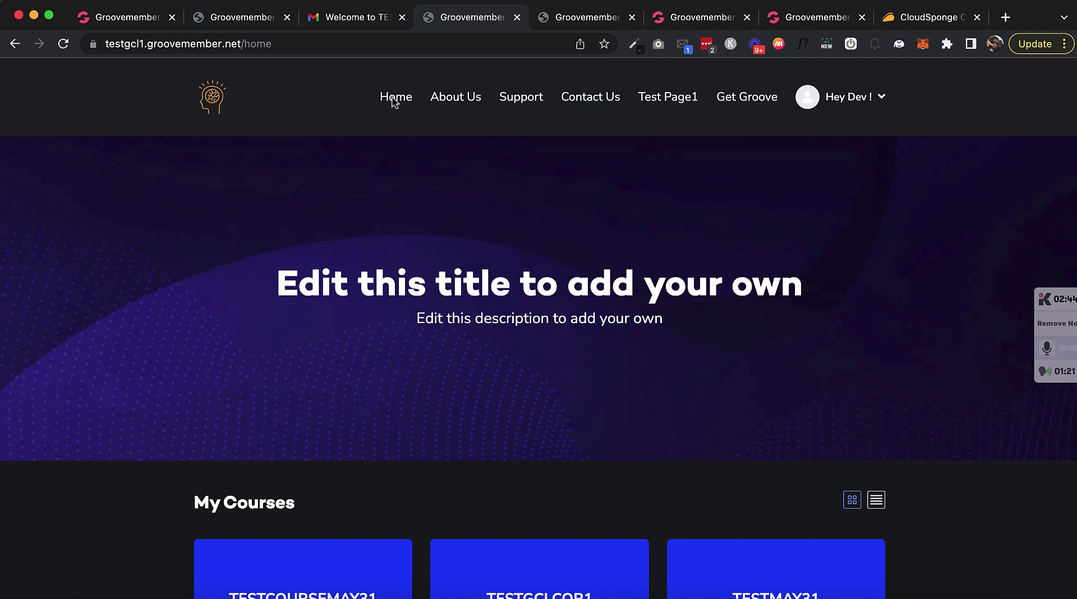
pyautogui.scroll(-8, 609, 351)
pyautogui.scroll(2, 612, 350)
pyautogui.click(760, 387)
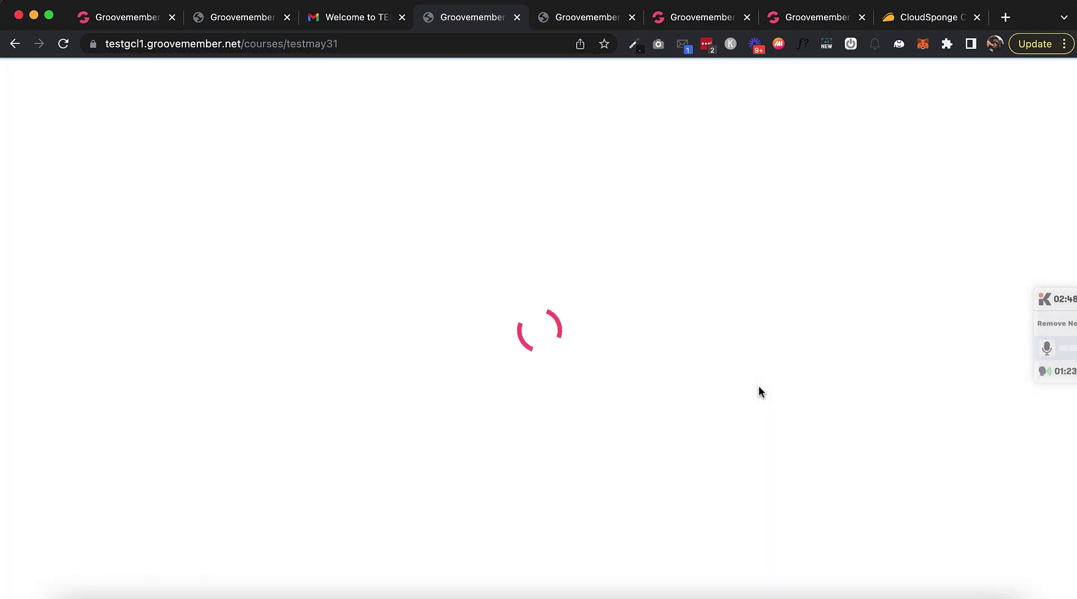
pyautogui.scroll(-15, 758, 386)
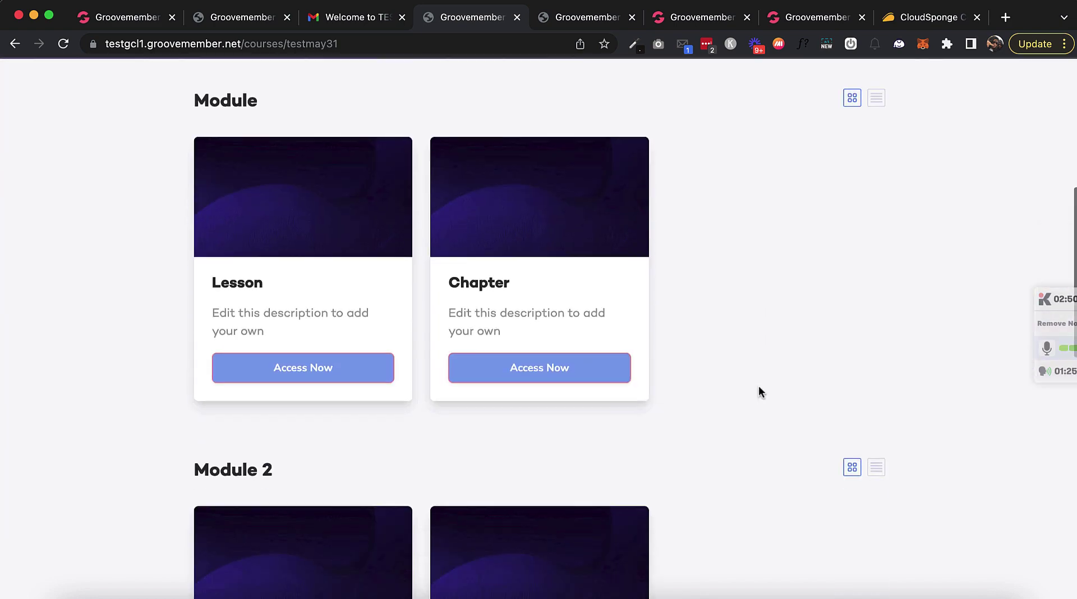
pyautogui.scroll(-3, 758, 386)
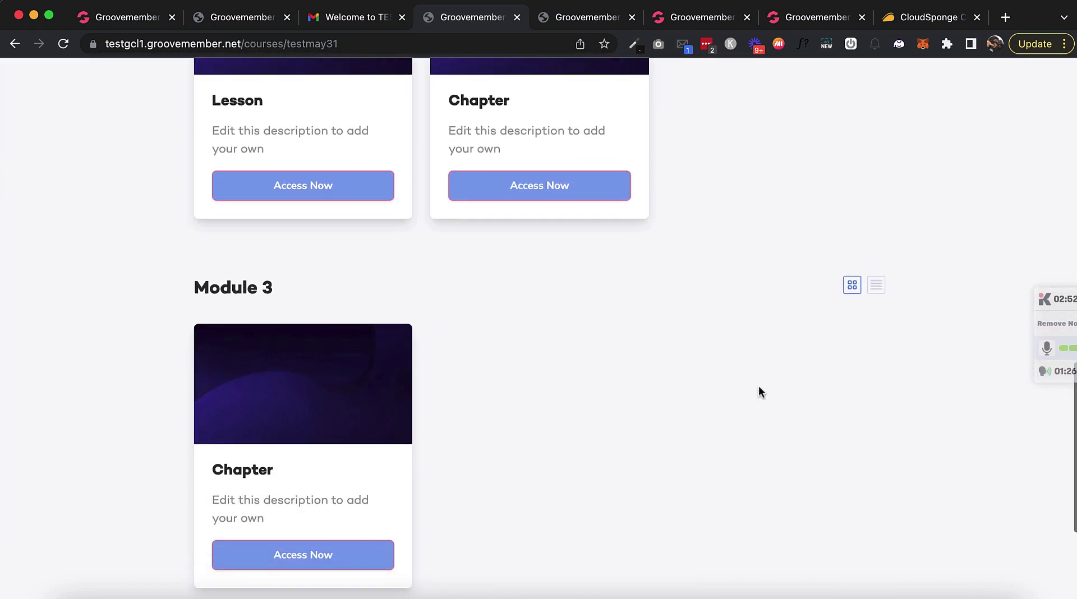